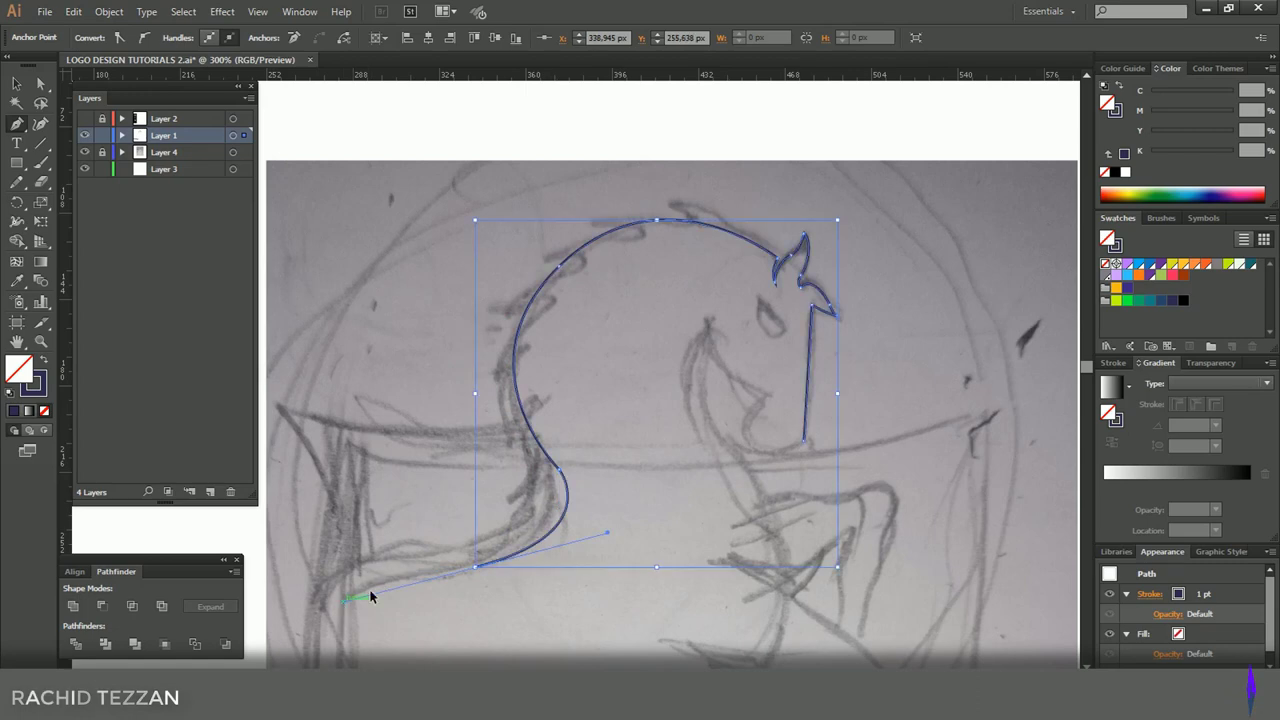
- Undo the last anchor, redraw the horse's lower back over the sketch, and extend the outline straight down to a base about 21 px wide
{"action": "key", "text": "ctrl+z"}
{"action": "left_click_drag", "start_coordinate": [524, 546], "coordinate": [644, 460]}
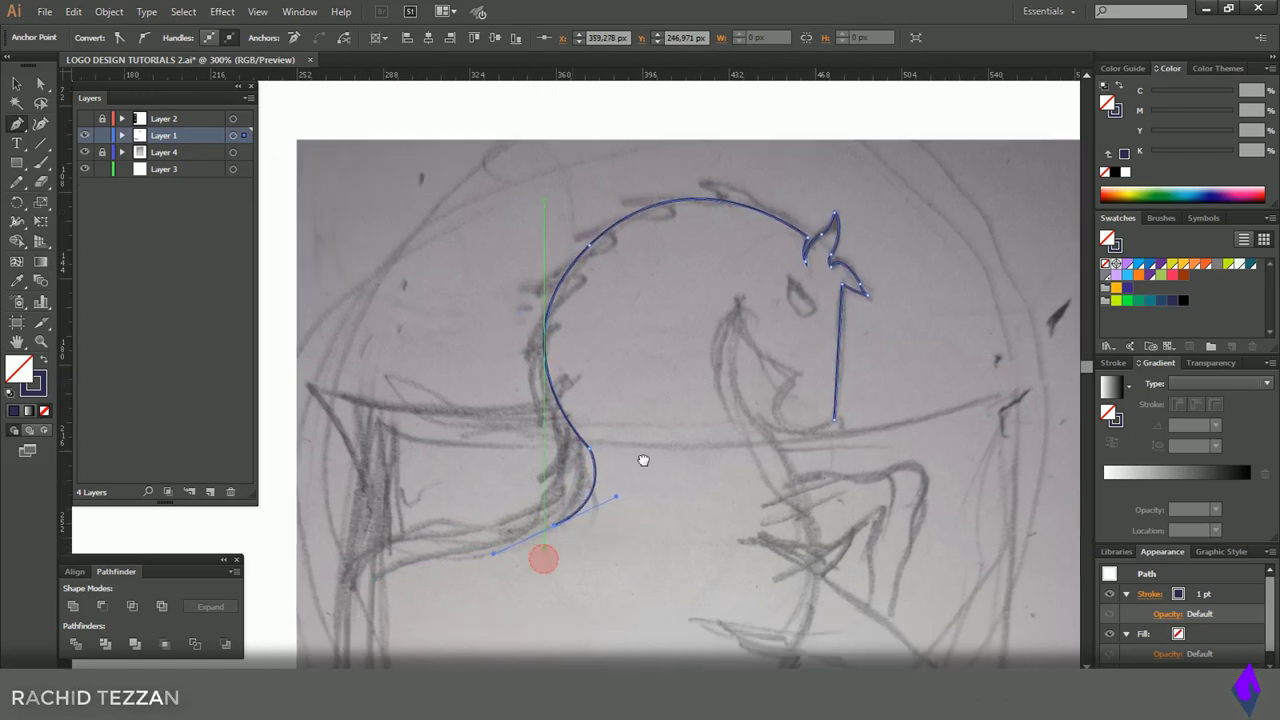
{"action": "left_click_drag", "start_coordinate": [420, 533], "coordinate": [387, 619]}
{"action": "scroll", "coordinate": [387, 619], "scroll_direction": "down", "scroll_amount": 3}
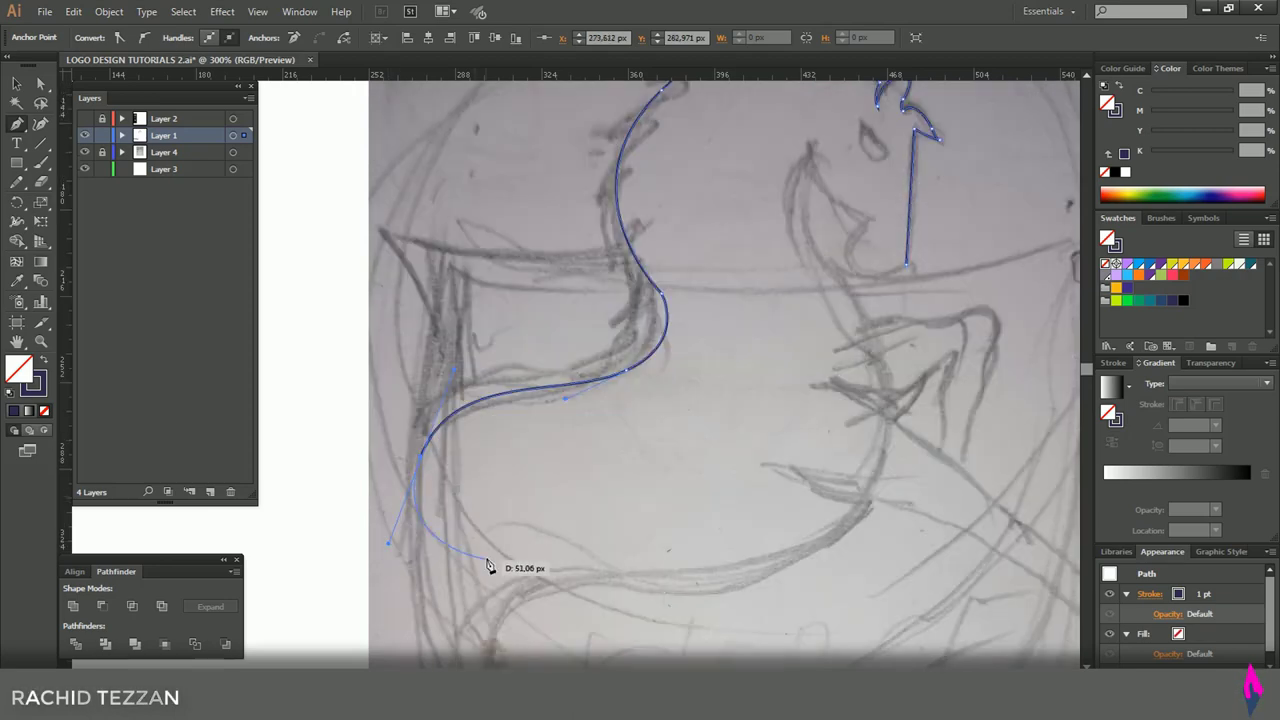
{"action": "scroll", "coordinate": [421, 462], "scroll_direction": "down", "scroll_amount": 2}
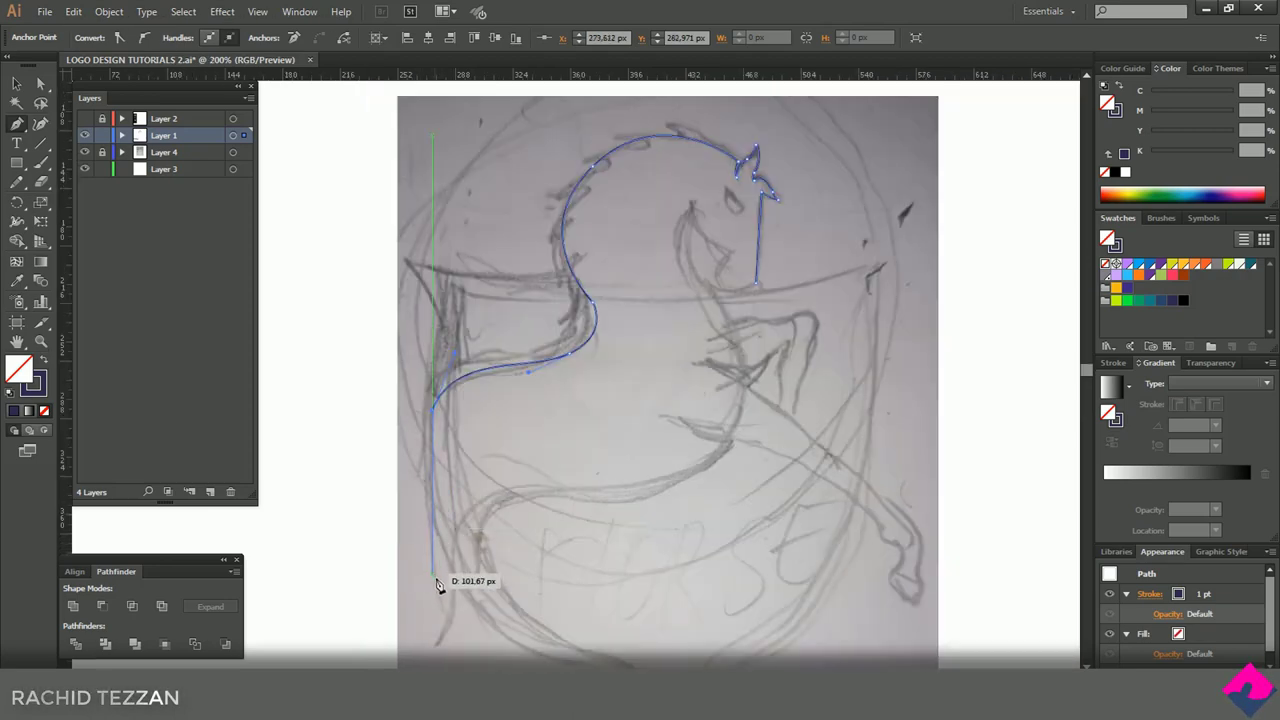
{"action": "left_click", "coordinate": [430, 617]}
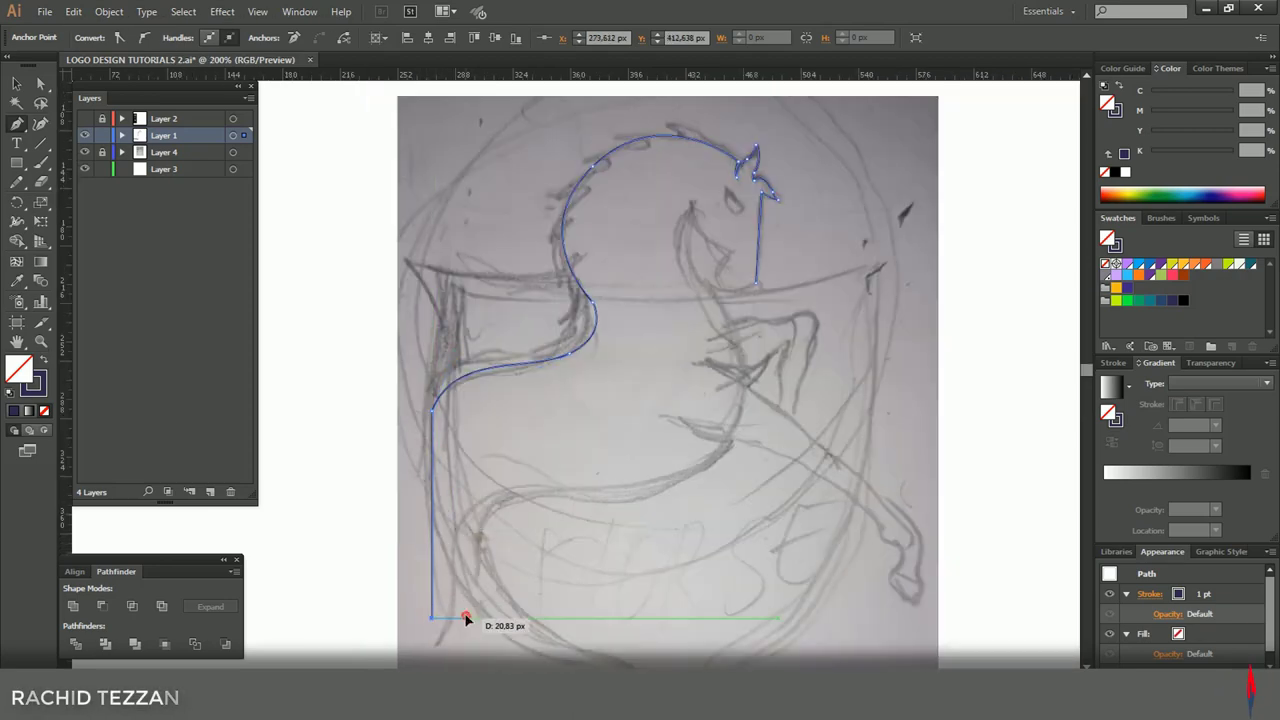
{"action": "left_click", "coordinate": [466, 617]}
- Trace the inner side of the hind leg and the belly curve up to the lower chest
{"action": "left_click_drag", "start_coordinate": [478, 543], "coordinate": [473, 473]}
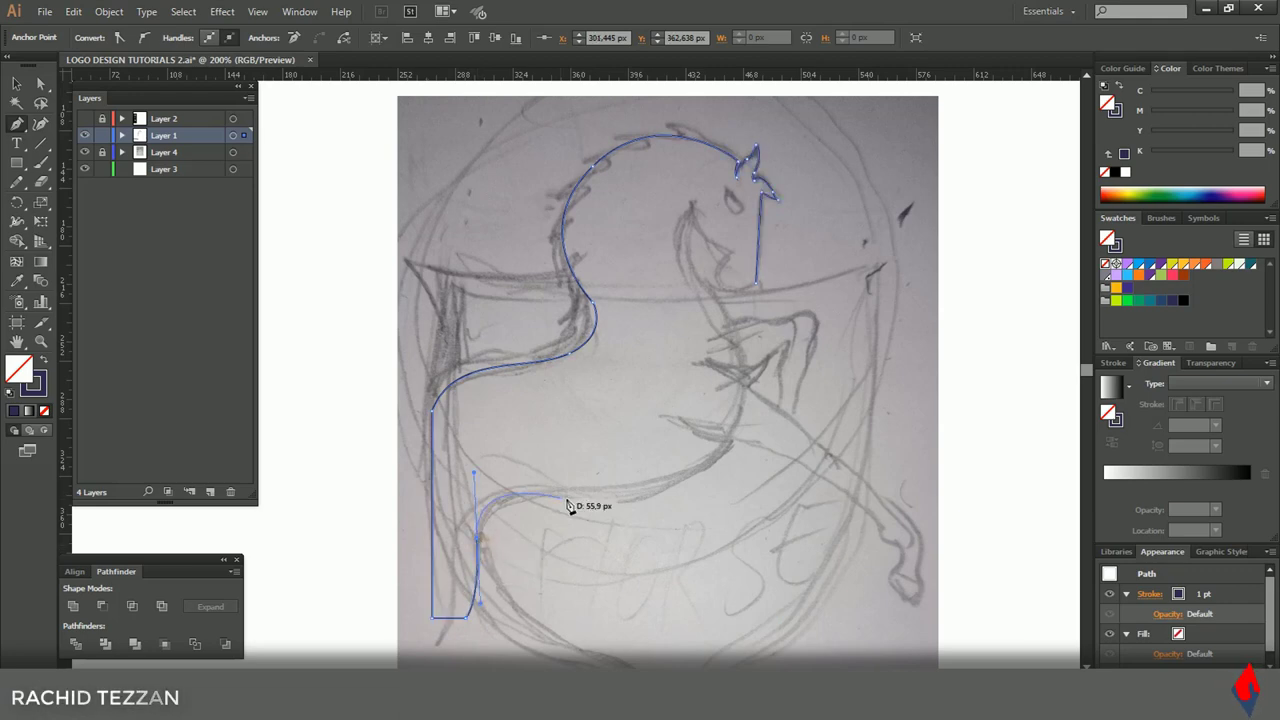
{"action": "left_click_drag", "start_coordinate": [589, 510], "coordinate": [614, 521]}
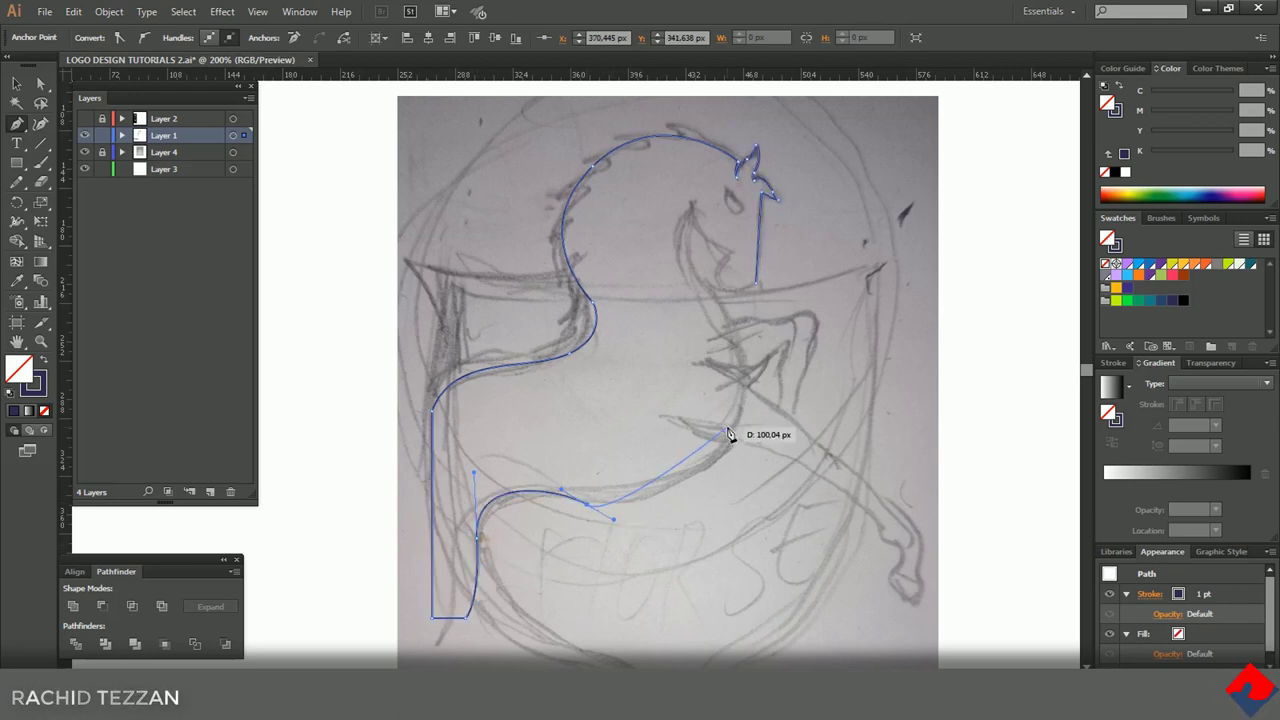
{"action": "left_click_drag", "start_coordinate": [738, 387], "coordinate": [734, 355]}
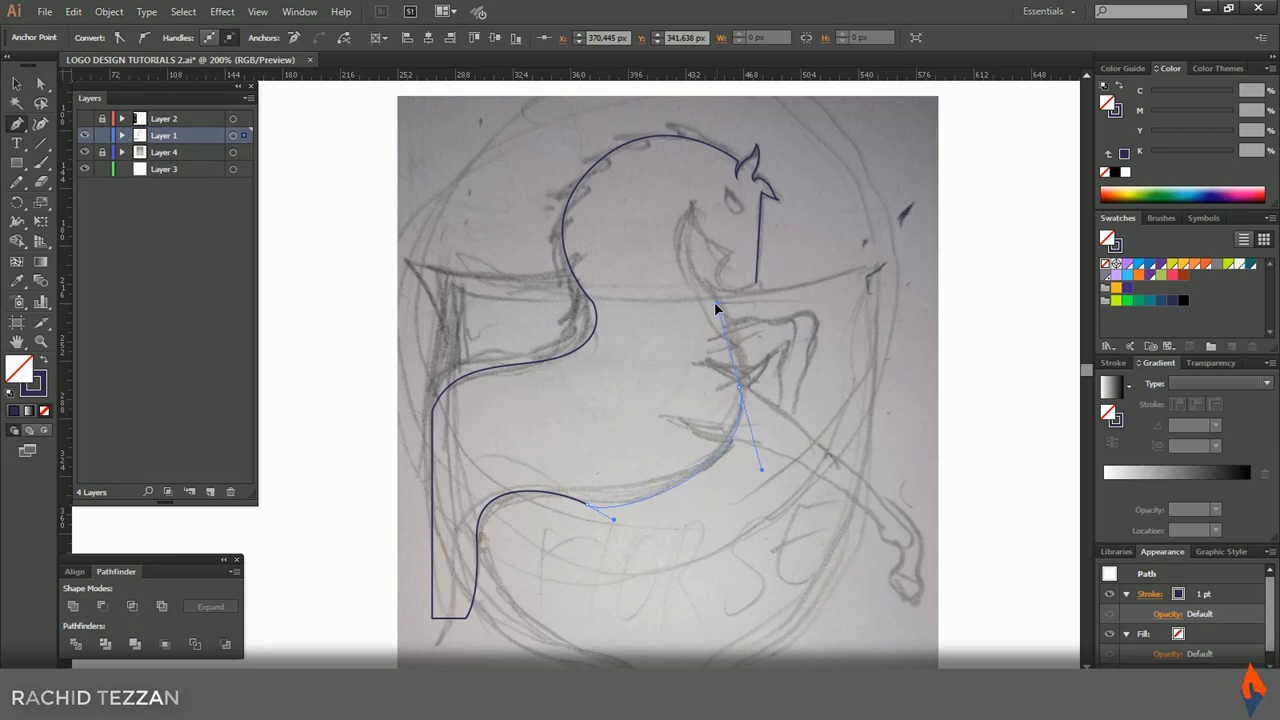
{"action": "left_click_drag", "start_coordinate": [715, 303], "coordinate": [714, 303]}
{"action": "key", "text": "ctrl+z"}
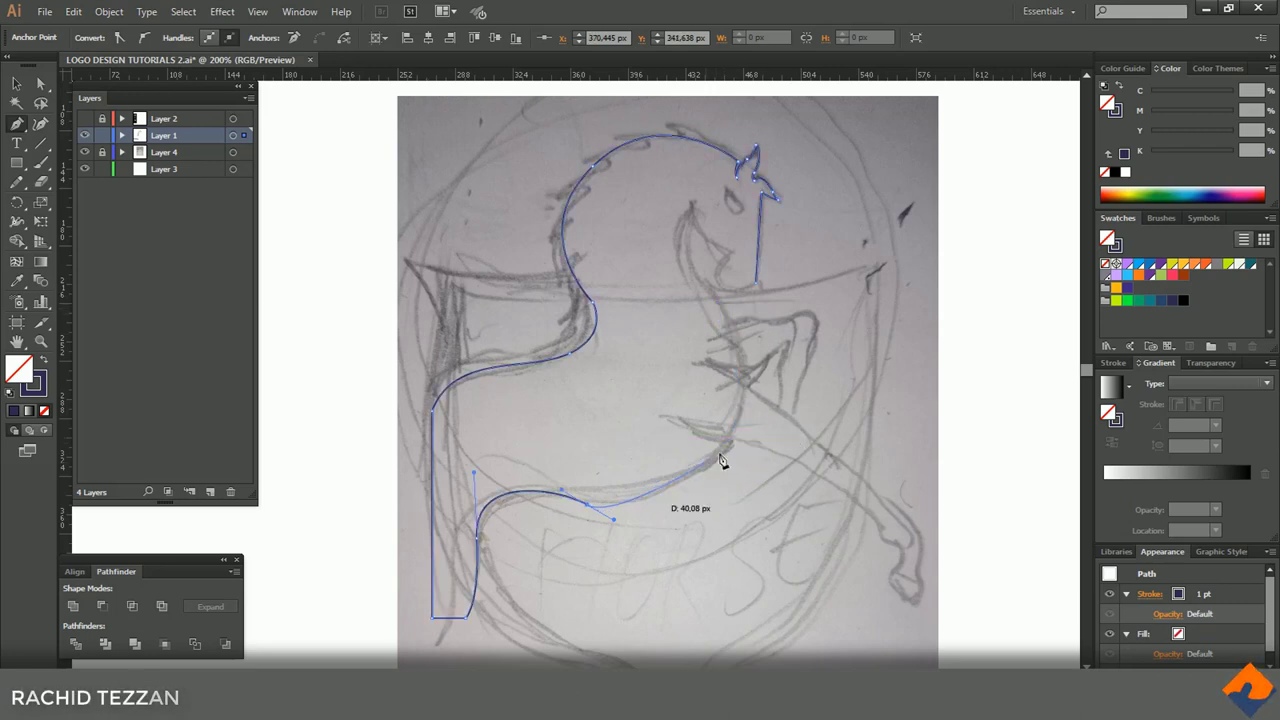
{"action": "left_click_drag", "start_coordinate": [722, 461], "coordinate": [702, 300]}
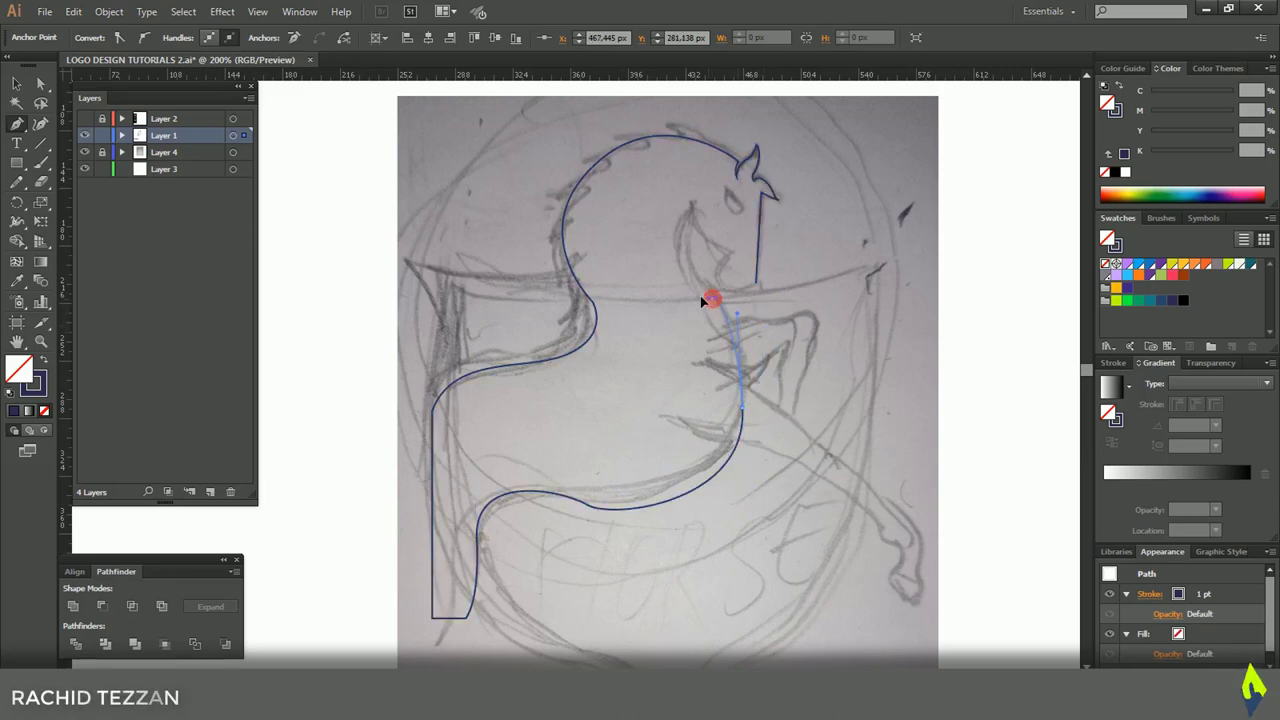
{"action": "left_click_drag", "start_coordinate": [743, 410], "coordinate": [755, 330]}
- Continue the outline from the muzzle's open end around the chin, jaw and throat, and join it down the chest to the belly curve
{"action": "left_click", "coordinate": [41, 84]}
{"action": "left_click", "coordinate": [320, 170]}
{"action": "left_click", "coordinate": [17, 124]}
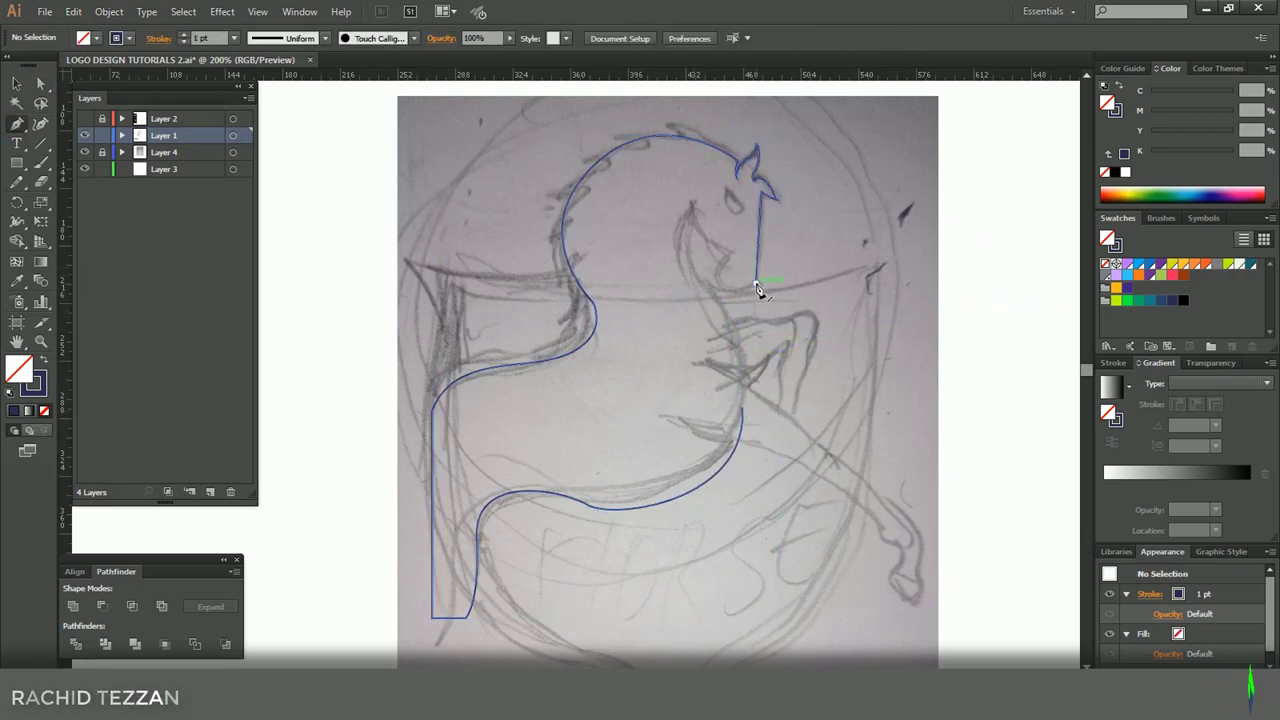
{"action": "left_click", "coordinate": [756, 284]}
{"action": "scroll", "coordinate": [742, 284], "scroll_direction": "up", "scroll_amount": 2}
{"action": "left_click_drag", "start_coordinate": [691, 255], "coordinate": [670, 175]}
{"action": "left_click_drag", "start_coordinate": [688, 280], "coordinate": [712, 231]}
{"action": "left_click", "coordinate": [702, 239]}
{"action": "left_click_drag", "start_coordinate": [632, 147], "coordinate": [641, 103]}
{"action": "left_click_drag", "start_coordinate": [648, 272], "coordinate": [701, 311]}
{"action": "left_click_drag", "start_coordinate": [743, 534], "coordinate": [721, 561]}
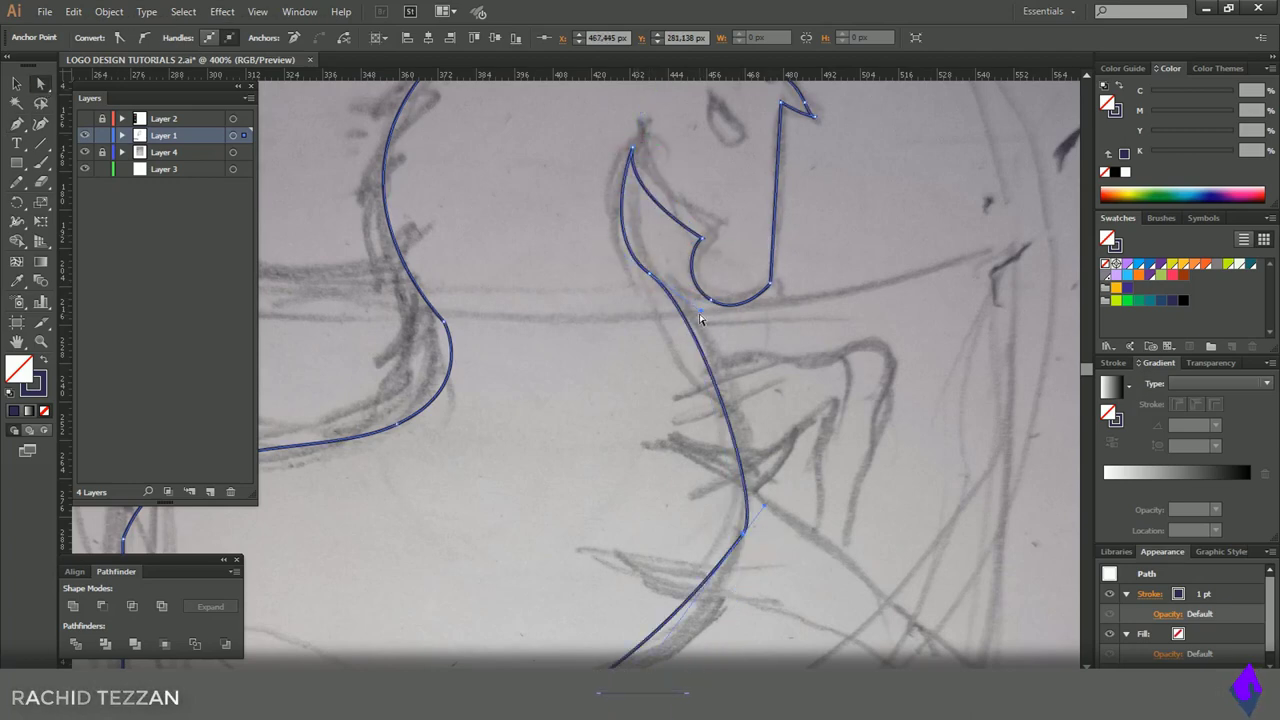
- Move the lower chest anchor down along the sketch so the chest and belly form a smooth curve
{"action": "key", "text": "ctrl+minus"}
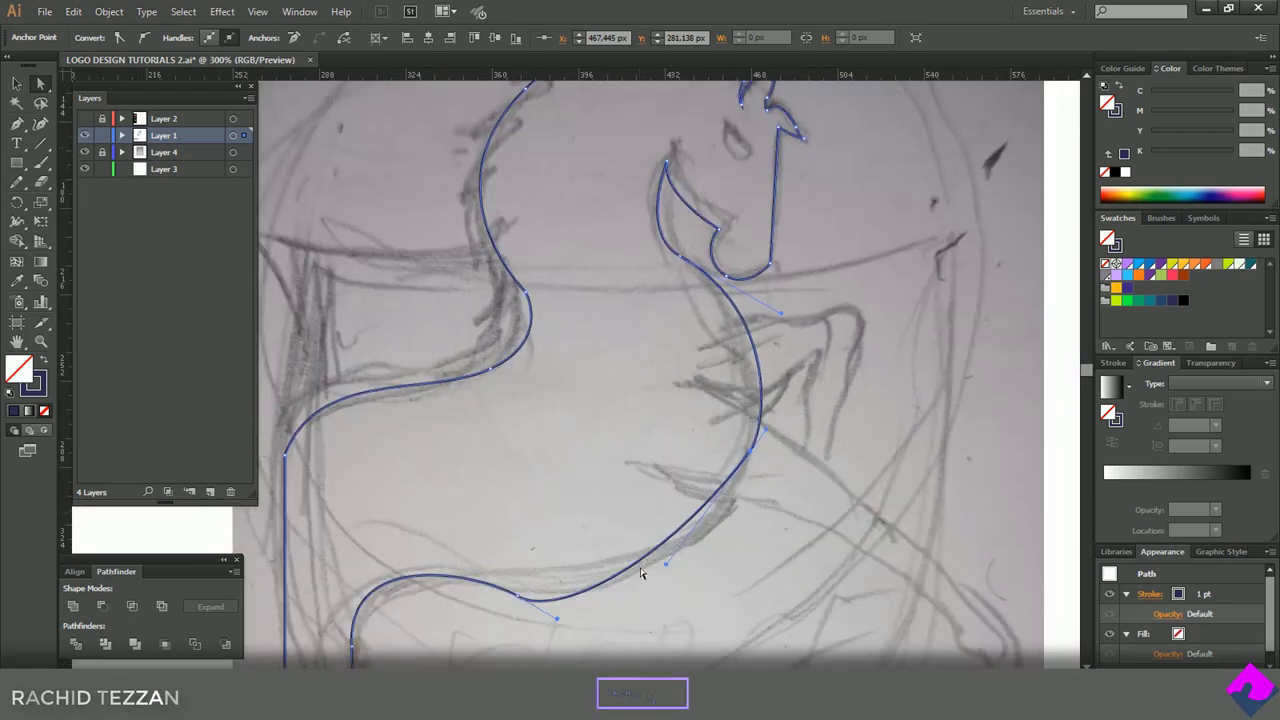
{"action": "left_click_drag", "start_coordinate": [751, 452], "coordinate": [748, 483]}
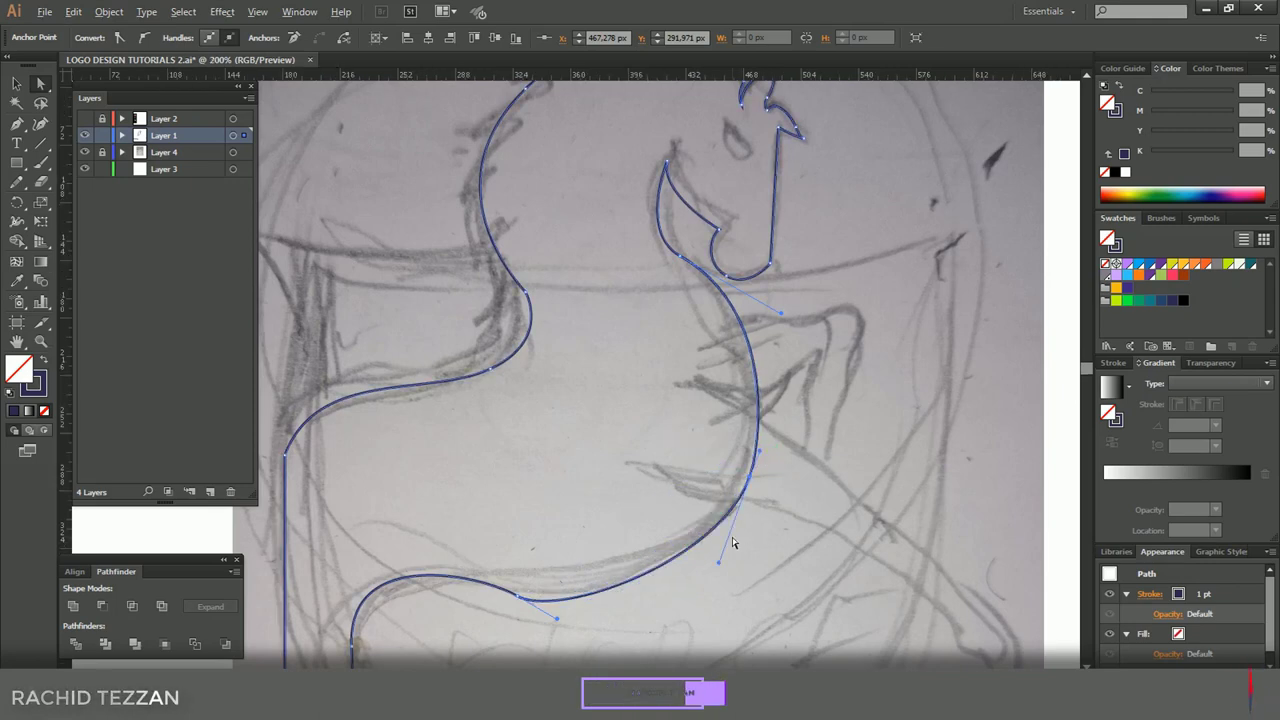
{"action": "key", "text": "ctrl+minus"}
{"action": "key", "text": "ctrl+minus"}
- Trace the extended front leg and its hoof over the sketch as a closed Pen path overlapping the chest
{"action": "key", "text": "p"}
{"action": "scroll", "coordinate": [745, 505], "scroll_direction": "up", "scroll_amount": 2}
{"action": "scroll", "coordinate": [654, 408], "scroll_direction": "down", "scroll_amount": 2}
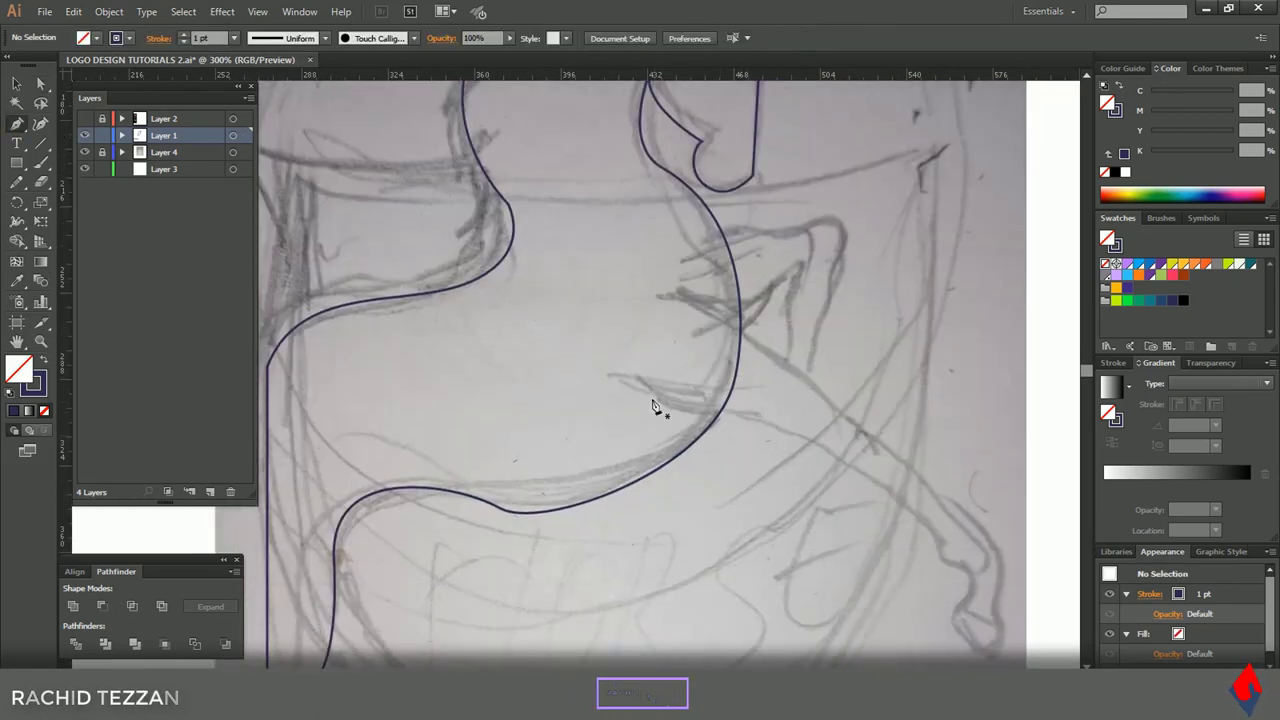
{"action": "left_click", "coordinate": [641, 376]}
{"action": "left_click_drag", "start_coordinate": [778, 425], "coordinate": [870, 433]}
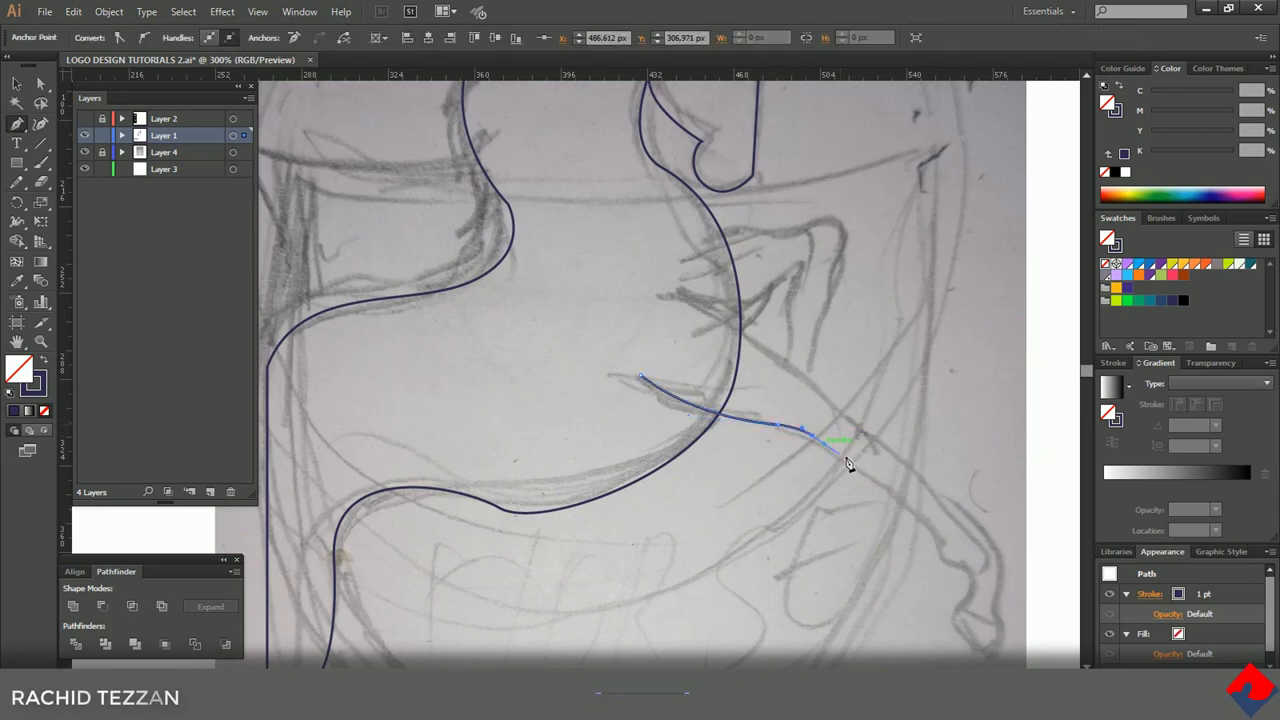
{"action": "mouse_move", "coordinate": [941, 560]}
{"action": "left_mouse_down"}
{"action": "mouse_move", "coordinate": [977, 571]}
{"action": "mouse_move", "coordinate": [965, 568]}
{"action": "left_mouse_up"}
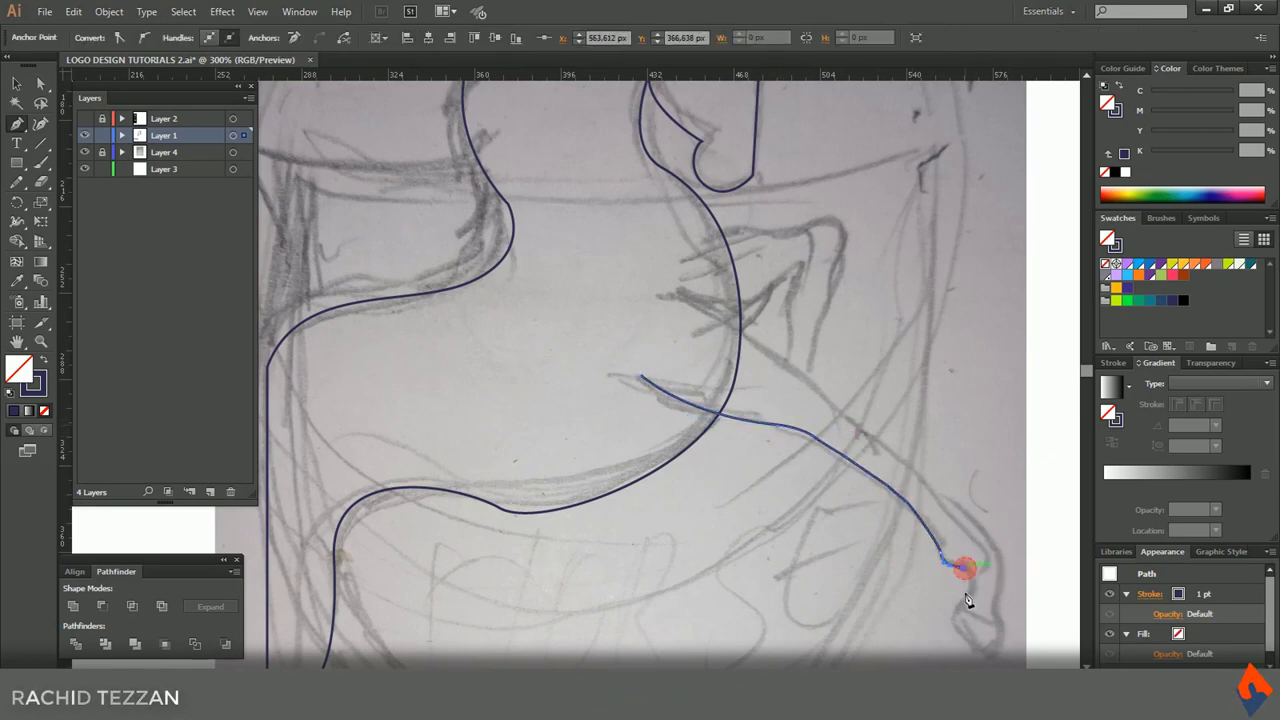
{"action": "left_click_drag", "start_coordinate": [964, 637], "coordinate": [998, 576]}
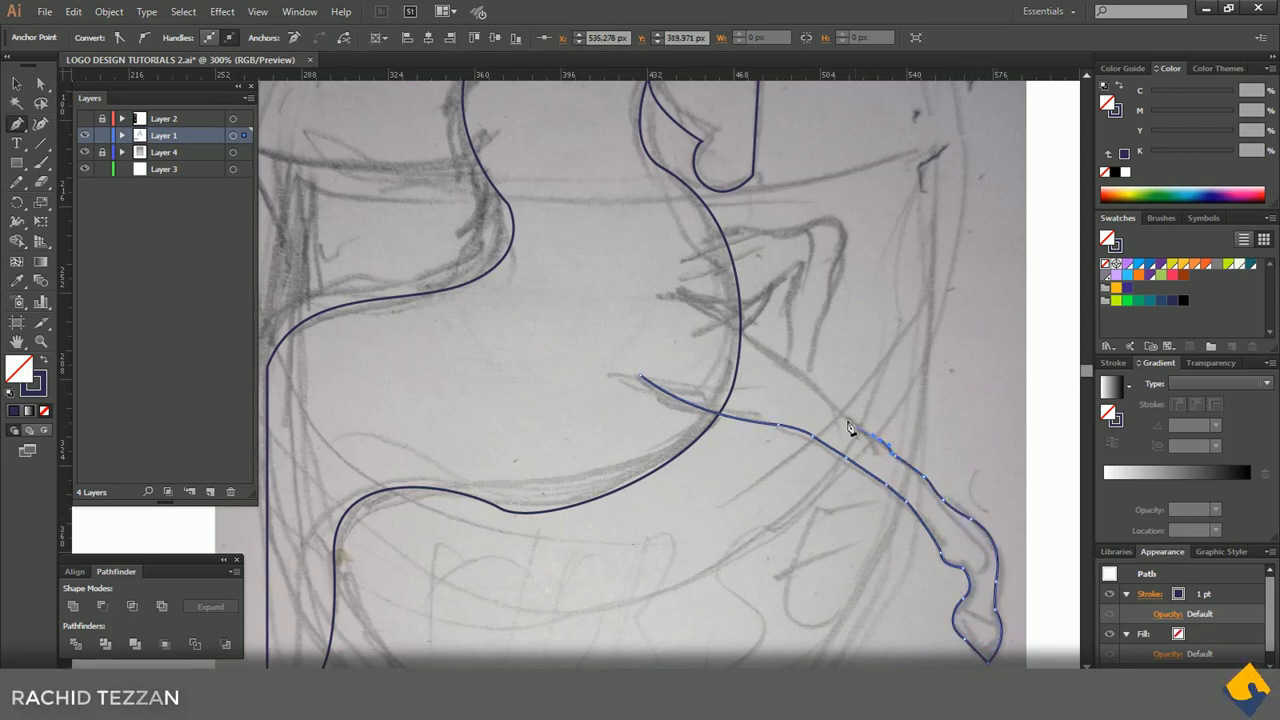
{"action": "left_click_drag", "start_coordinate": [828, 405], "coordinate": [805, 378]}
{"action": "left_click_drag", "start_coordinate": [675, 297], "coordinate": [645, 382]}
{"action": "left_click", "coordinate": [641, 376]}
- Trace the raised, bent front leg above the extended one as a separate closed Pen path
{"action": "left_click", "coordinate": [743, 386], "text": "ctrl"}
{"action": "left_click", "coordinate": [695, 333]}
{"action": "mouse_move", "coordinate": [796, 260]}
{"action": "left_mouse_down"}
{"action": "mouse_move", "coordinate": [808, 234]}
{"action": "mouse_move", "coordinate": [800, 264]}
{"action": "left_mouse_up"}
{"action": "left_click_drag", "start_coordinate": [788, 367], "coordinate": [818, 372]}
{"action": "left_click_drag", "start_coordinate": [829, 214], "coordinate": [758, 226]}
{"action": "key", "text": "ctrl+z"}
{"action": "left_click_drag", "start_coordinate": [674, 261], "coordinate": [674, 271]}
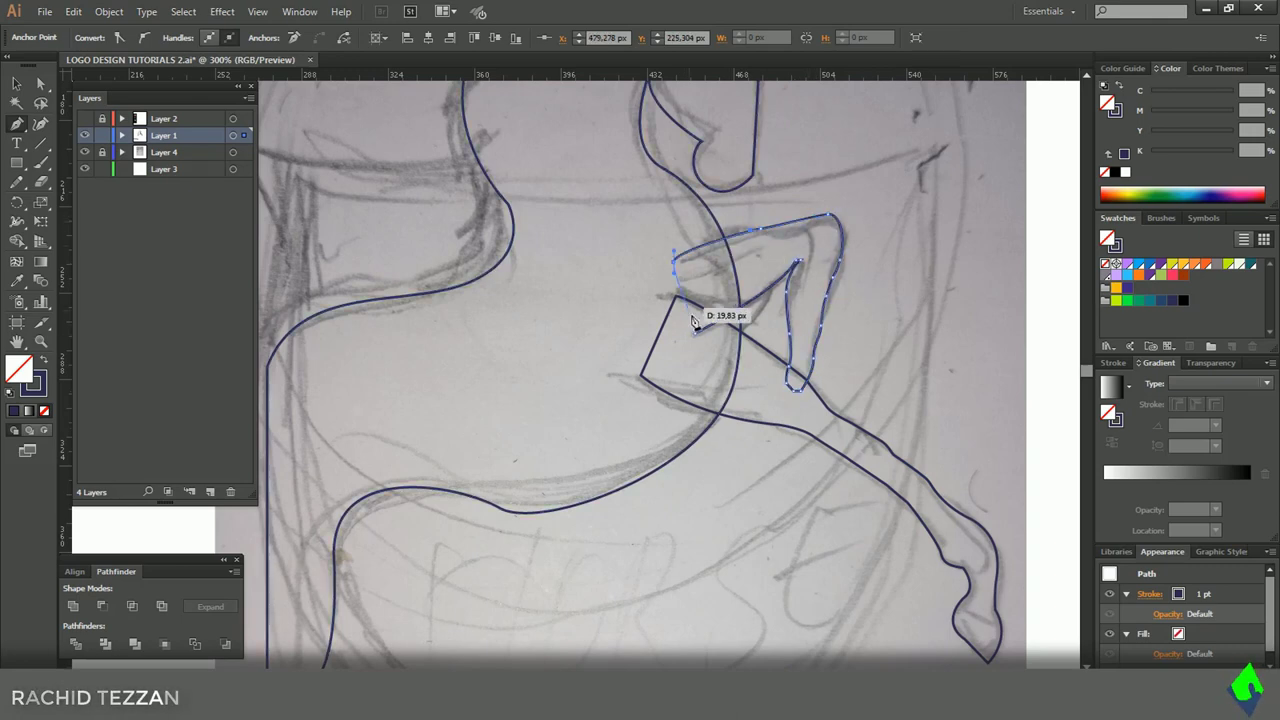
{"action": "left_click", "coordinate": [694, 334]}
- Draw the horse's eye as a small closed curved shape over the sketch and deselect it
{"action": "scroll", "coordinate": [856, 394], "scroll_direction": "down", "scroll_amount": 2}
{"action": "scroll", "coordinate": [800, 219], "scroll_direction": "up", "scroll_amount": 2}
{"action": "left_click", "coordinate": [741, 211]}
{"action": "left_click_drag", "start_coordinate": [756, 240], "coordinate": [771, 248]}
{"action": "left_click", "coordinate": [742, 210]}
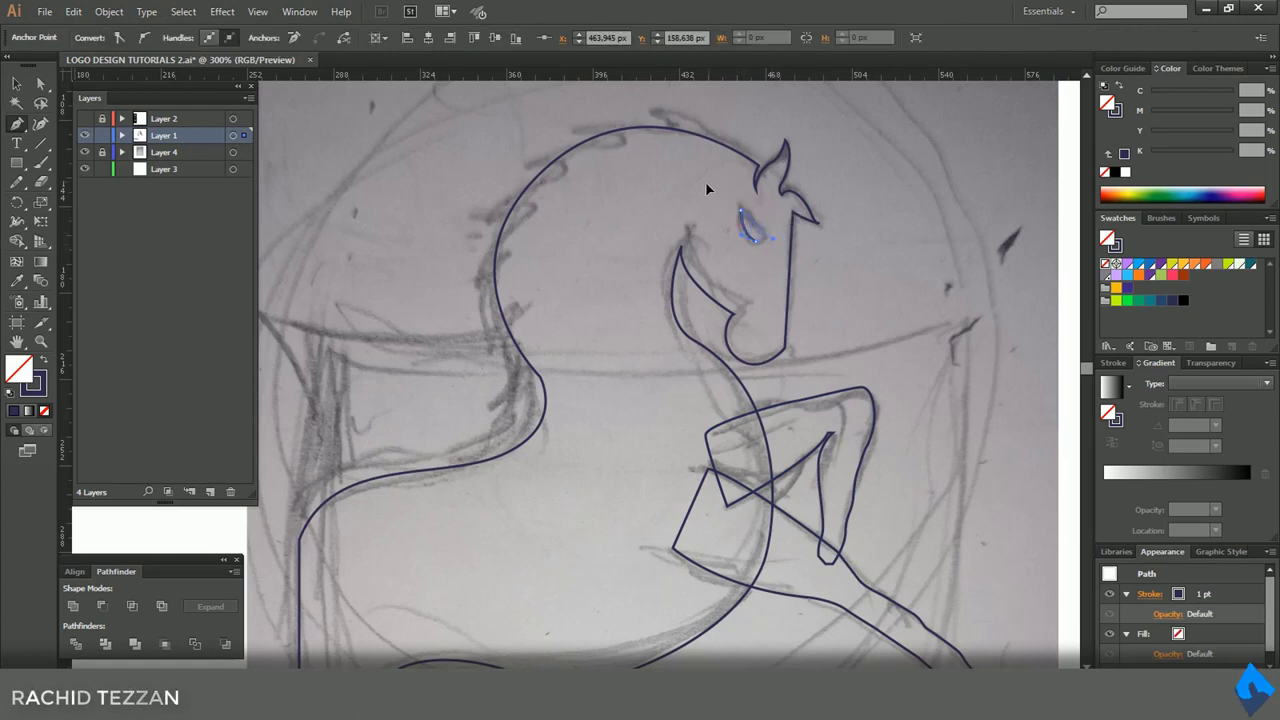
{"action": "left_click", "coordinate": [15, 86]}
{"action": "left_click", "coordinate": [923, 363]}
- Draw a closed, curved mane tuft about 34 px wide and 27 px tall on the top of the neck behind the ear
{"action": "scroll", "coordinate": [923, 363], "scroll_direction": "down", "scroll_amount": 2}
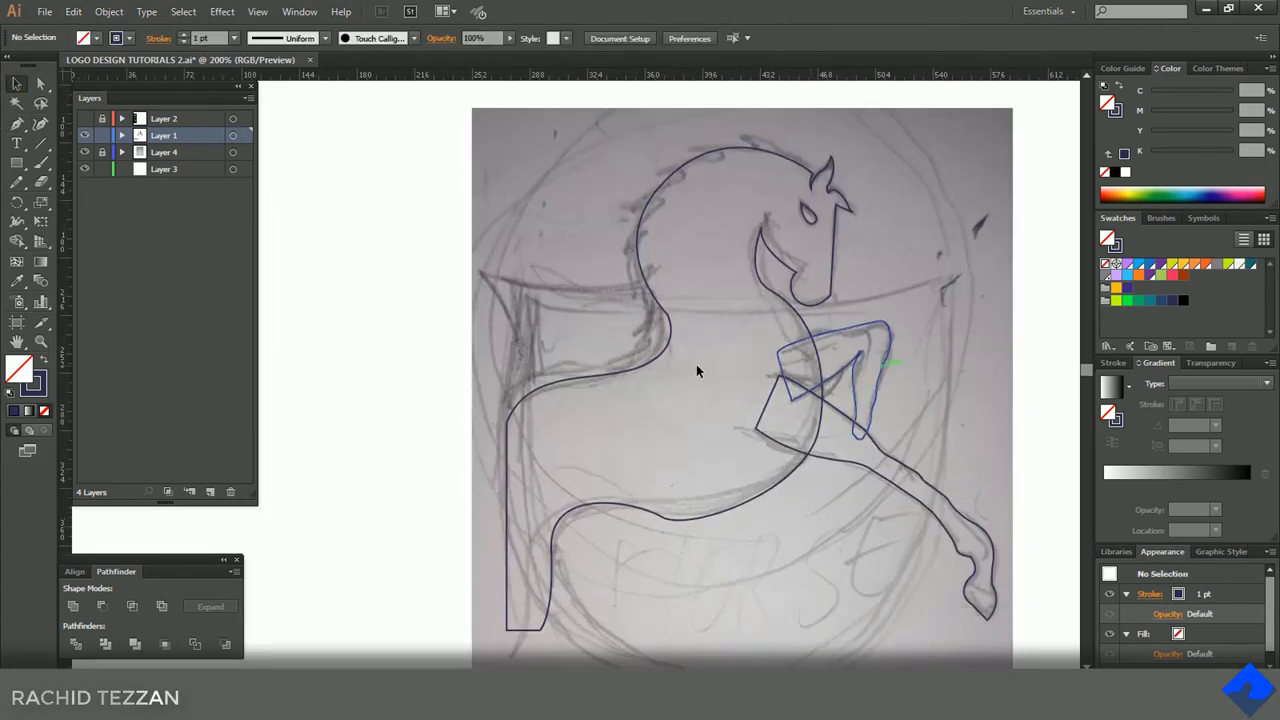
{"action": "scroll", "coordinate": [778, 258], "scroll_direction": "up", "scroll_amount": 2}
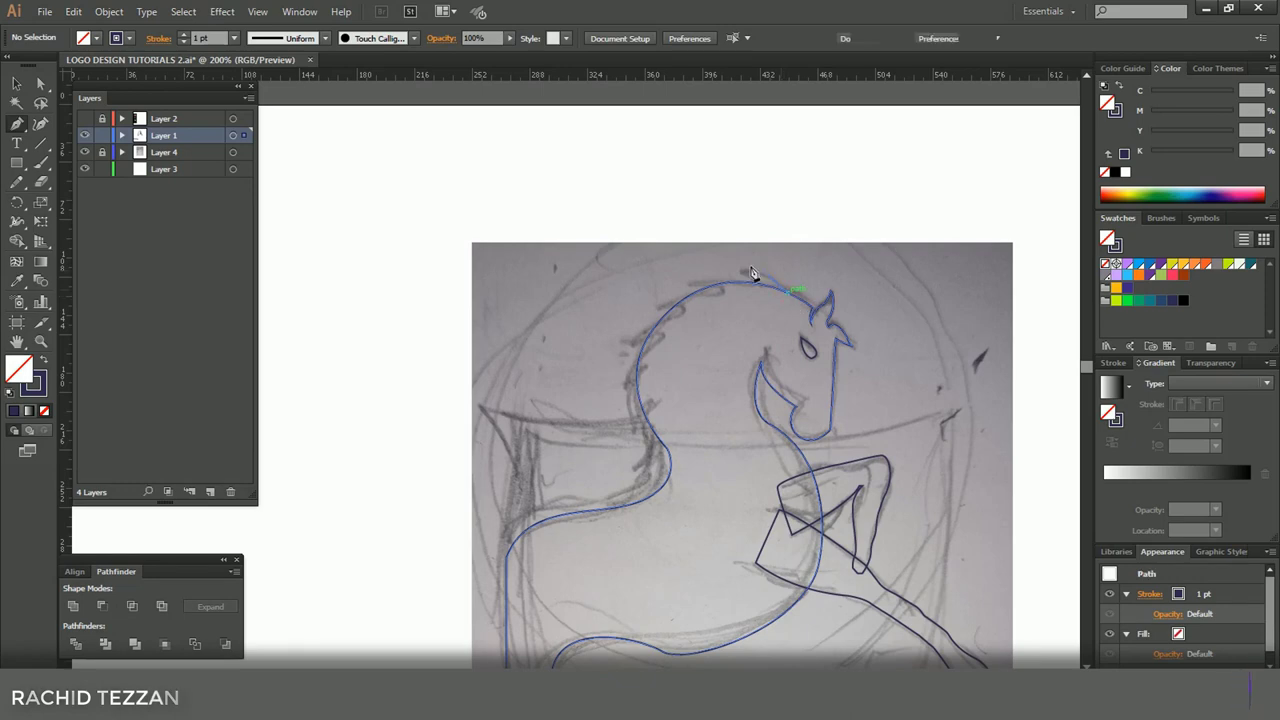
{"action": "left_click", "coordinate": [753, 274]}
{"action": "left_click", "coordinate": [732, 262]}
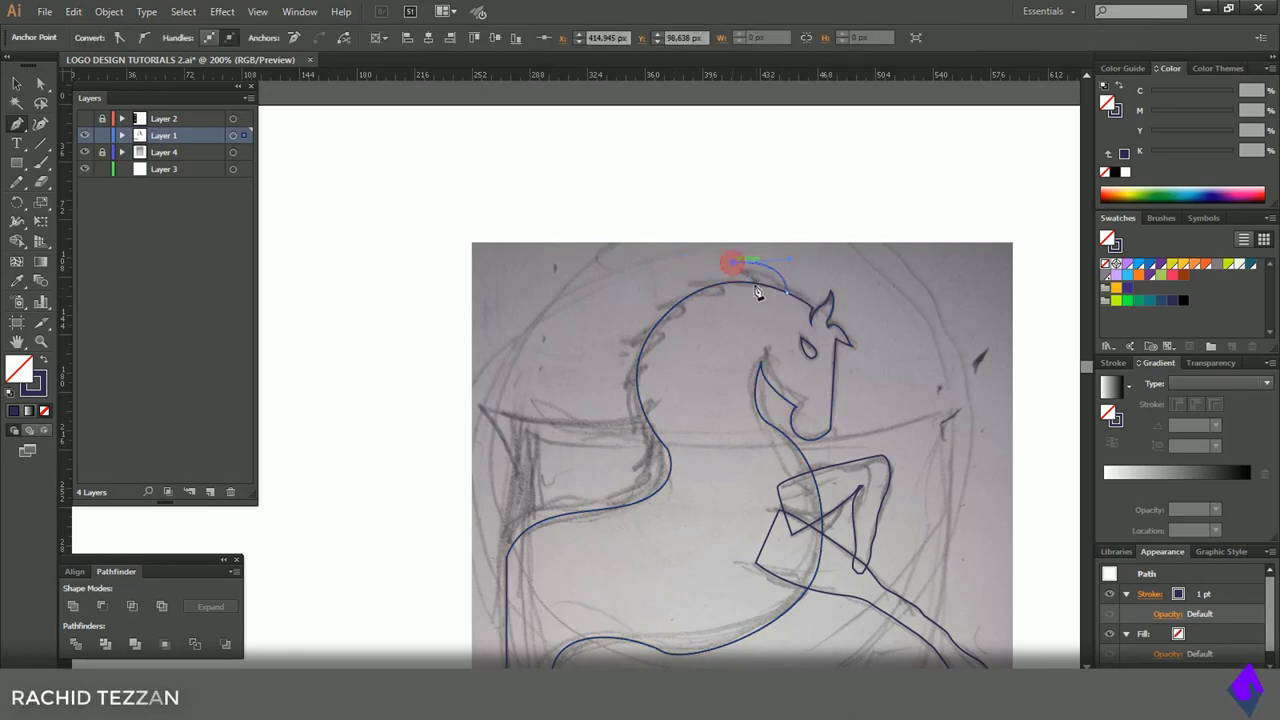
{"action": "scroll", "coordinate": [772, 262], "scroll_direction": "up", "scroll_amount": 2}
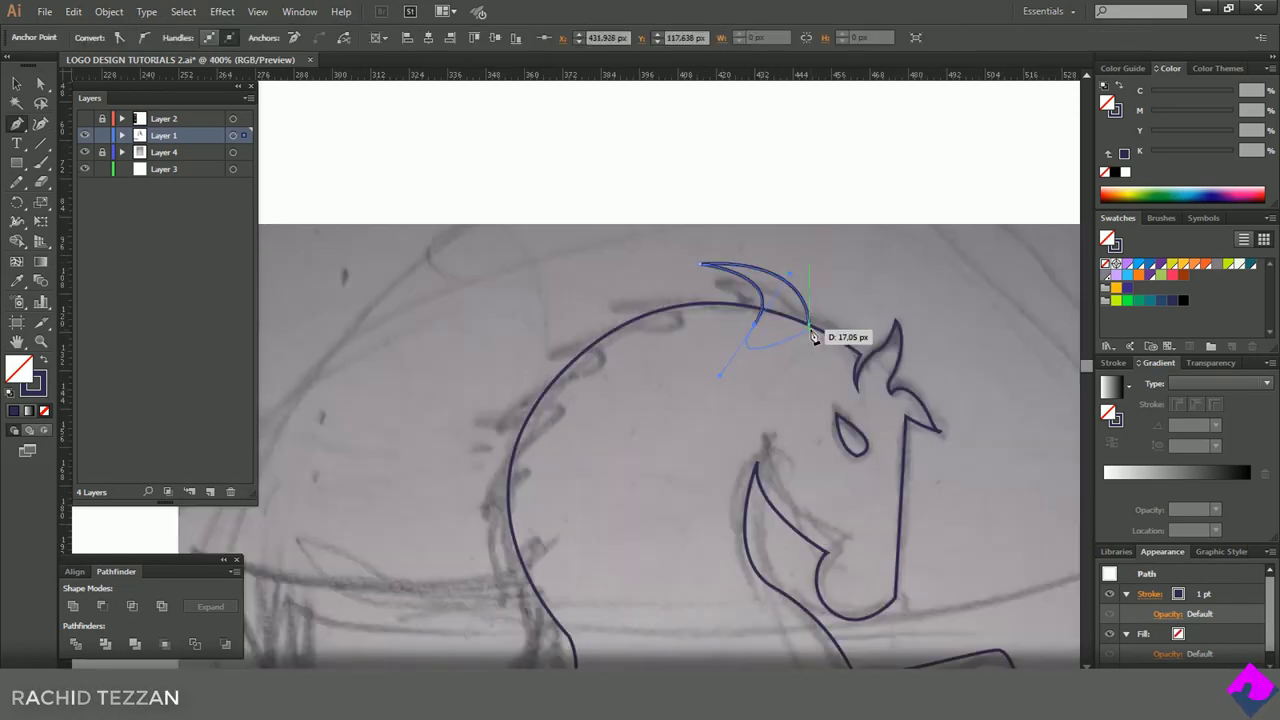
{"action": "left_click_drag", "start_coordinate": [809, 327], "coordinate": [831, 391]}
{"action": "left_click_drag", "start_coordinate": [796, 292], "coordinate": [790, 303]}
{"action": "scroll", "coordinate": [789, 303], "scroll_direction": "down", "scroll_amount": 1}
{"action": "scroll", "coordinate": [789, 303], "scroll_direction": "down", "scroll_amount": 1}
{"action": "scroll", "coordinate": [857, 412], "scroll_direction": "down", "scroll_amount": 2}
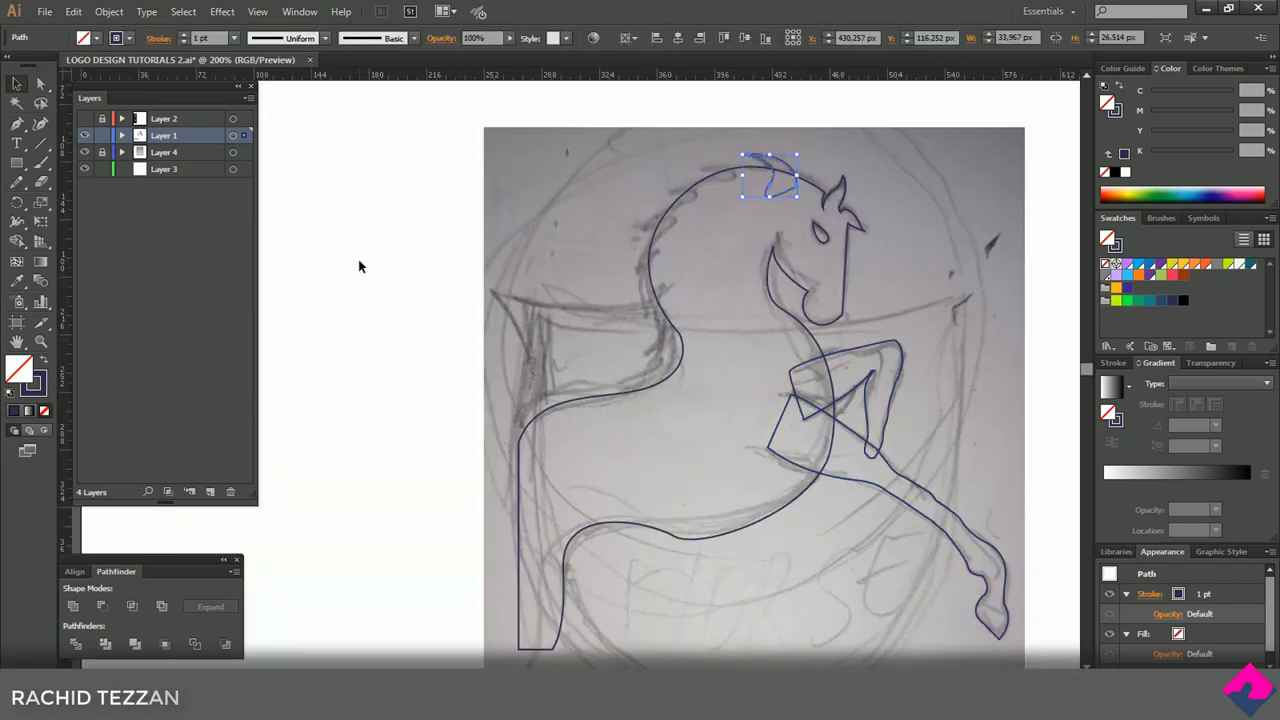
- Hide Layer 4, which holds the pencil sketch
{"action": "scroll", "coordinate": [354, 258], "scroll_direction": "down", "scroll_amount": 2}
{"action": "left_click", "coordinate": [85, 152]}
{"action": "key", "text": "ctrl+minus"}
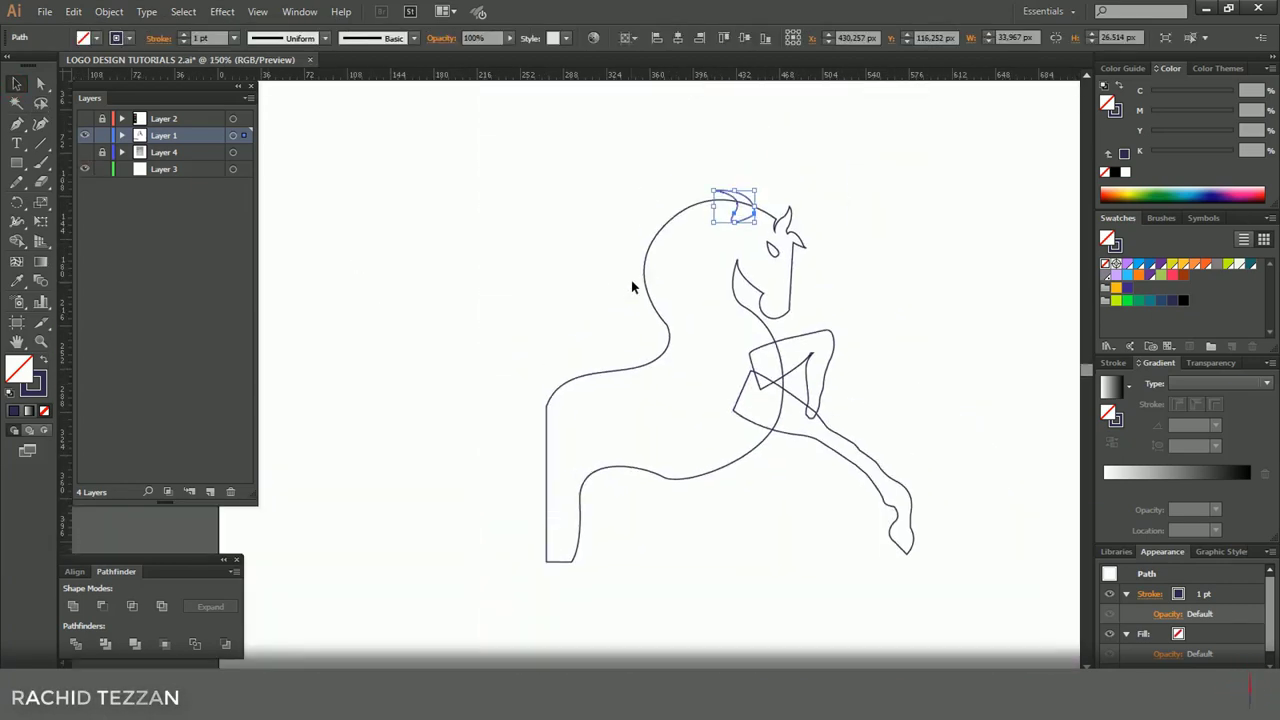
- Start a Transform effect on the mane tuft with 6 copies, moved -32 px horizontally and 20 px vertically, rotated 28°
{"action": "left_click", "coordinate": [222, 14]}
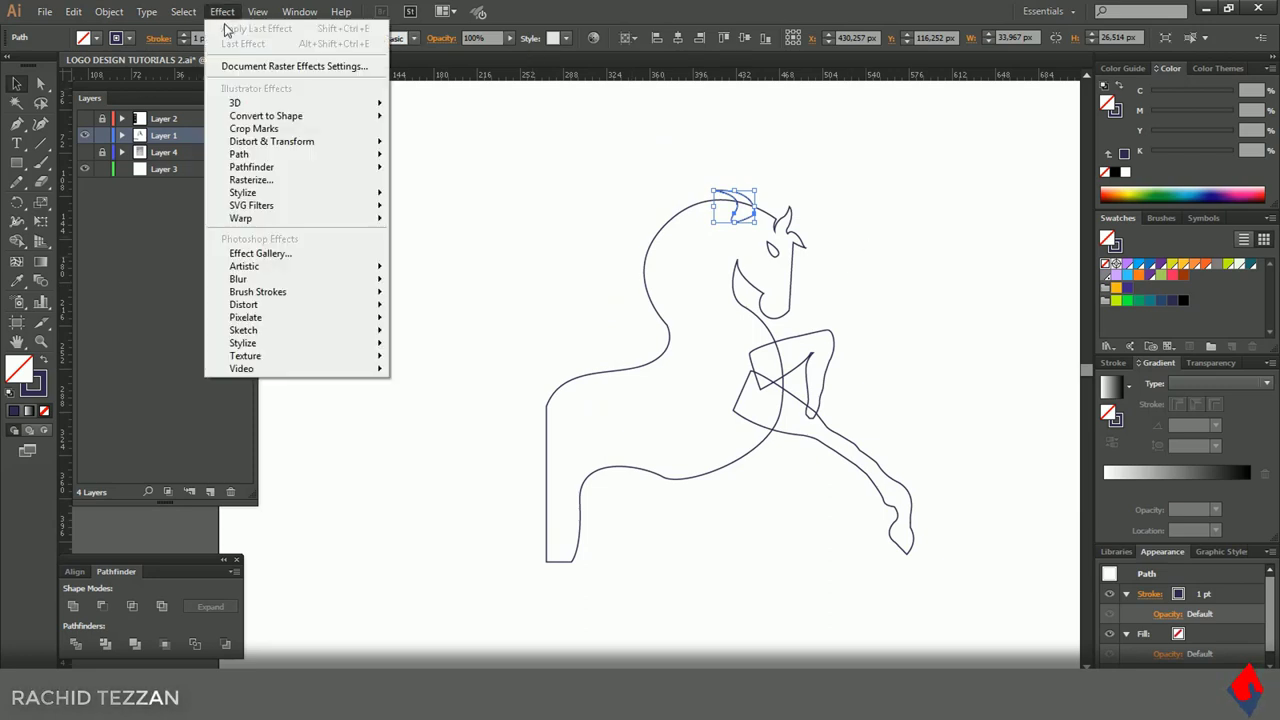
{"action": "mouse_move", "coordinate": [320, 141]}
{"action": "left_click", "coordinate": [438, 196]}
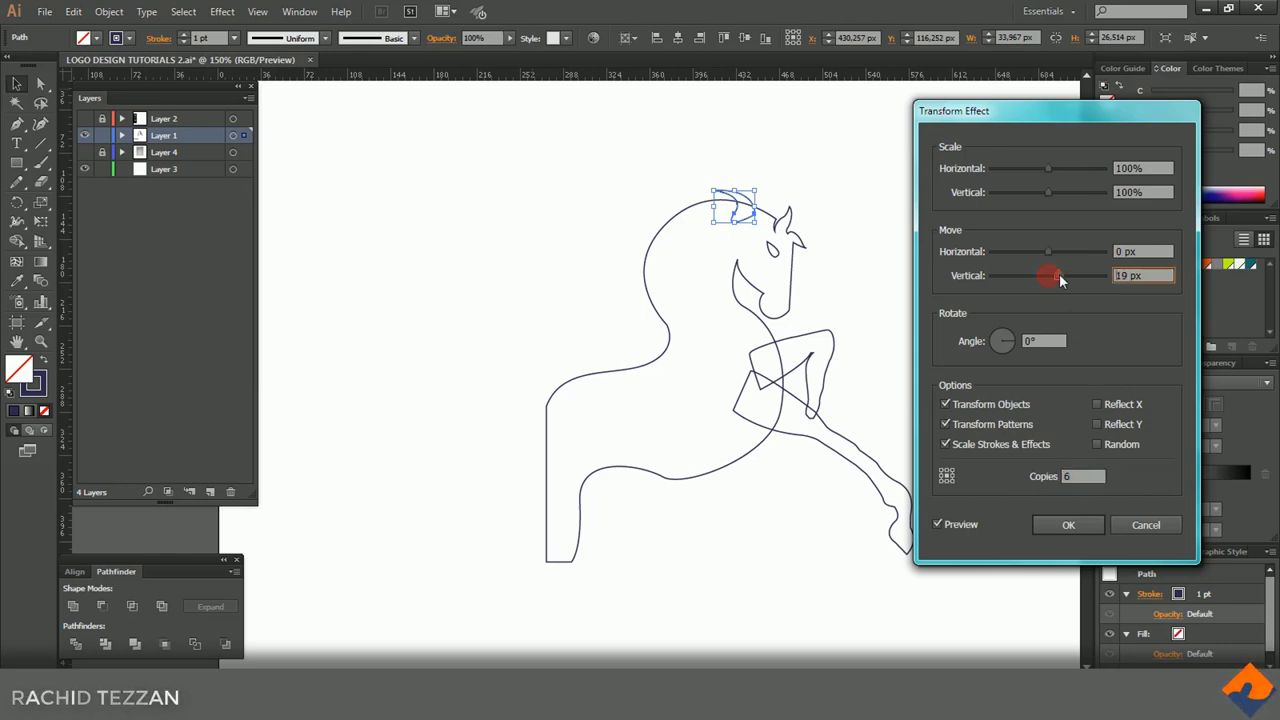
{"action": "left_click_drag", "start_coordinate": [1059, 273], "coordinate": [1031, 252]}
{"action": "left_click_drag", "start_coordinate": [1002, 343], "coordinate": [1005, 348]}
{"action": "key", "text": "Tab"}
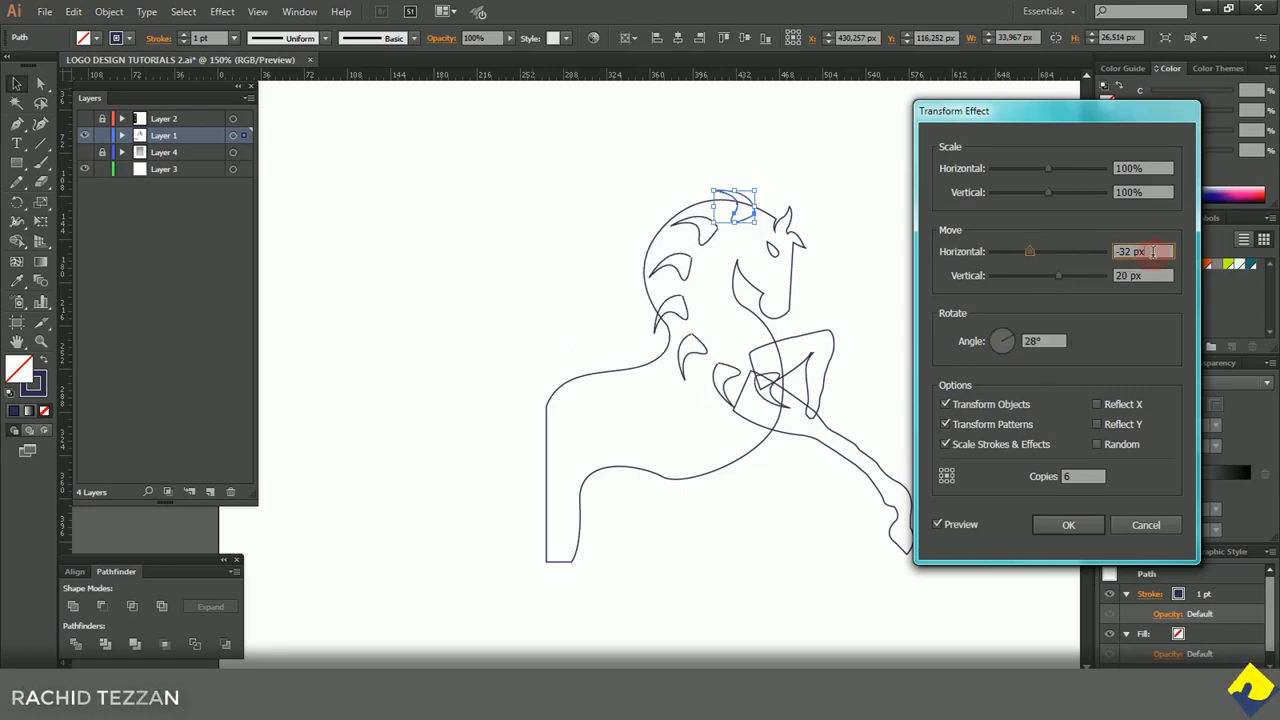
- Set the Transform effect's vertical move to -3 px and its rotation angle to 33°
{"action": "key", "text": "Tab"}
{"action": "key", "text": "Down"}
{"action": "key", "text": "Down"}
{"action": "key", "text": "Down"}
{"action": "key", "text": "Down"}
{"action": "key", "text": "Down"}
{"action": "key", "text": "Down"}
{"action": "key", "text": "Down"}
{"action": "key", "text": "Down"}
{"action": "key", "text": "Down"}
{"action": "key", "text": "Down"}
{"action": "key", "text": "Down"}
{"action": "key", "text": "Down"}
{"action": "key", "text": "Down"}
{"action": "key", "text": "Down"}
{"action": "key", "text": "Down"}
{"action": "key", "text": "Down"}
{"action": "key", "text": "Down"}
{"action": "key", "text": "Down"}
{"action": "key", "text": "Down"}
{"action": "key", "text": "Down"}
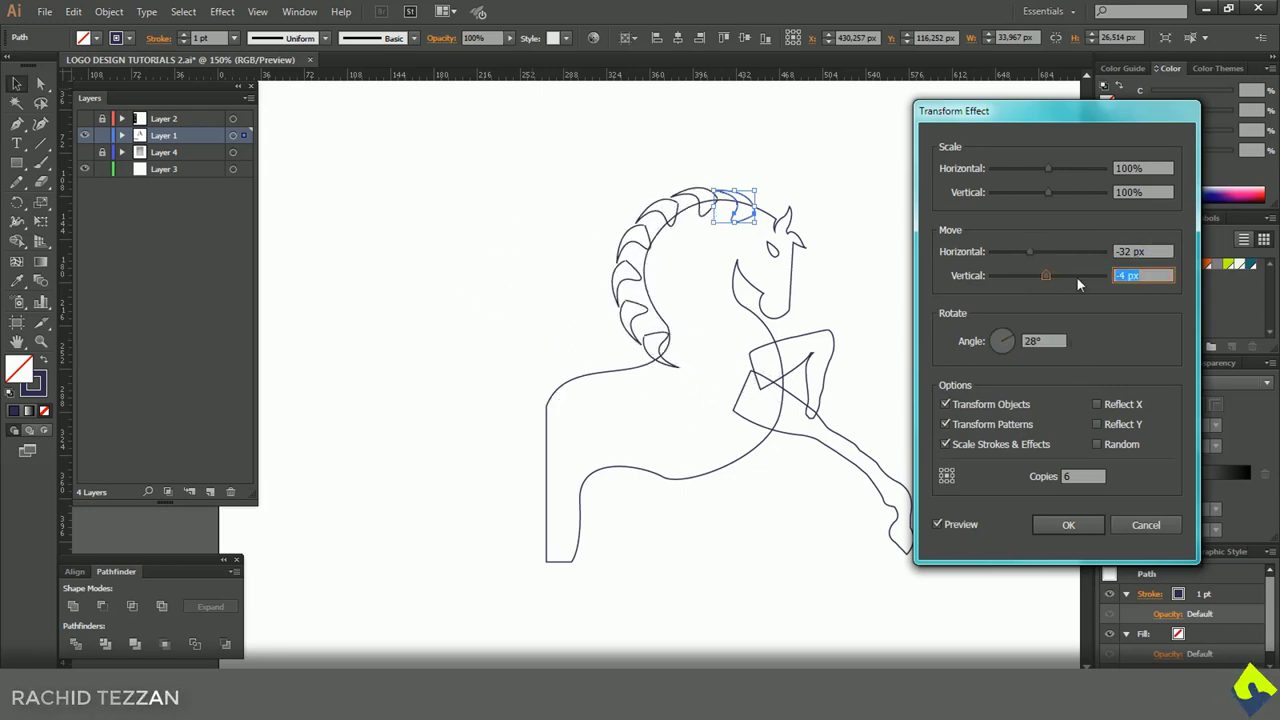
{"action": "key", "text": "Up"}
{"action": "left_click_drag", "start_coordinate": [1004, 339], "coordinate": [995, 345]}
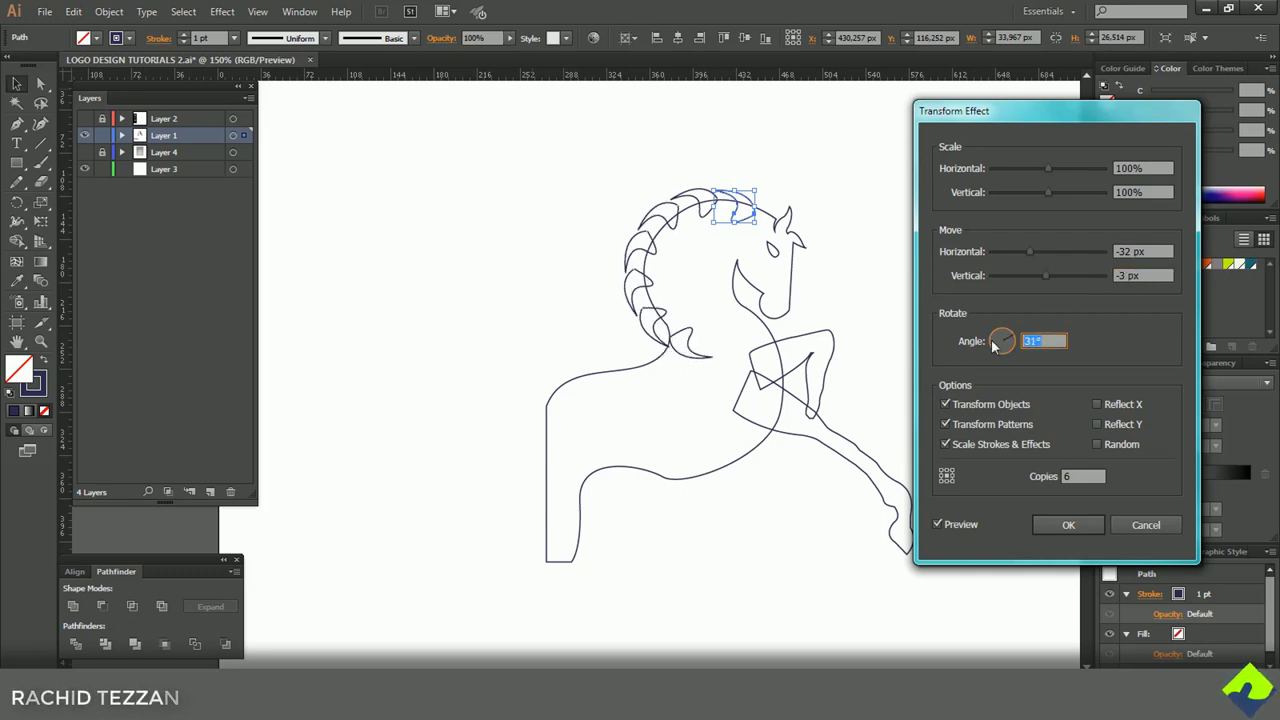
{"action": "key", "text": "Up"}
{"action": "key", "text": "Up"}
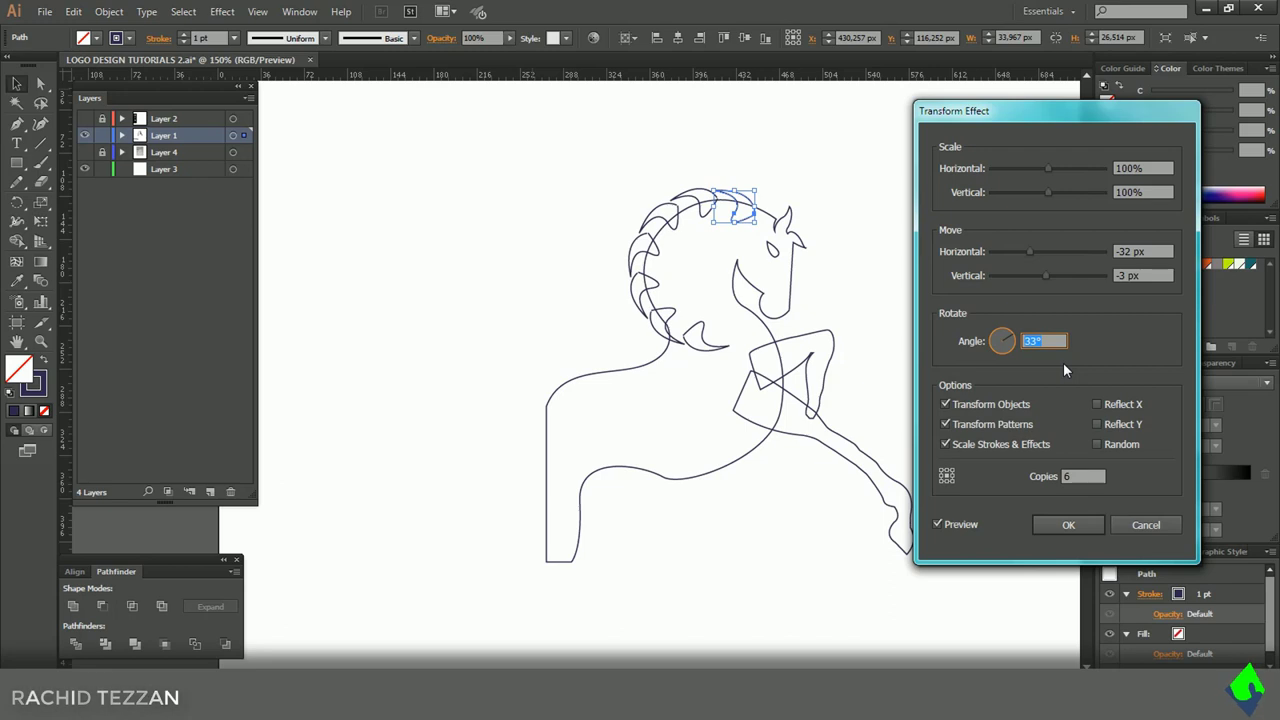
- Set the Transform effect's horizontal and vertical scale to 90%
{"action": "left_click", "coordinate": [1142, 168]}
{"action": "type", "text": "90"}
{"action": "key", "text": "Tab"}
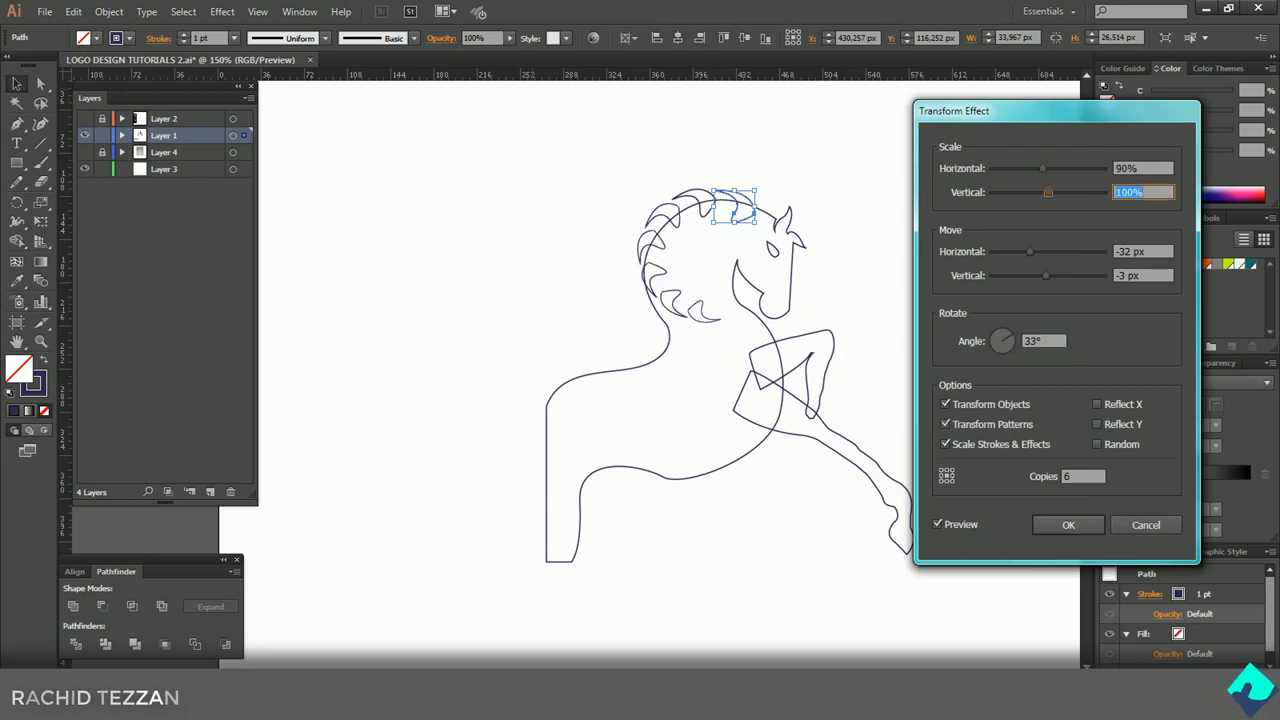
{"action": "type", "text": "90"}
- Set the effect's move to -39 px horizontally and 1 px vertically, and apply it to the mane tuft
{"action": "key", "text": "Tab"}
{"action": "key", "text": "Down"}
{"action": "key", "text": "Down"}
{"action": "key", "text": "Down"}
{"action": "key", "text": "Down"}
{"action": "key", "text": "Down"}
{"action": "key", "text": "Down"}
{"action": "key", "text": "Down"}
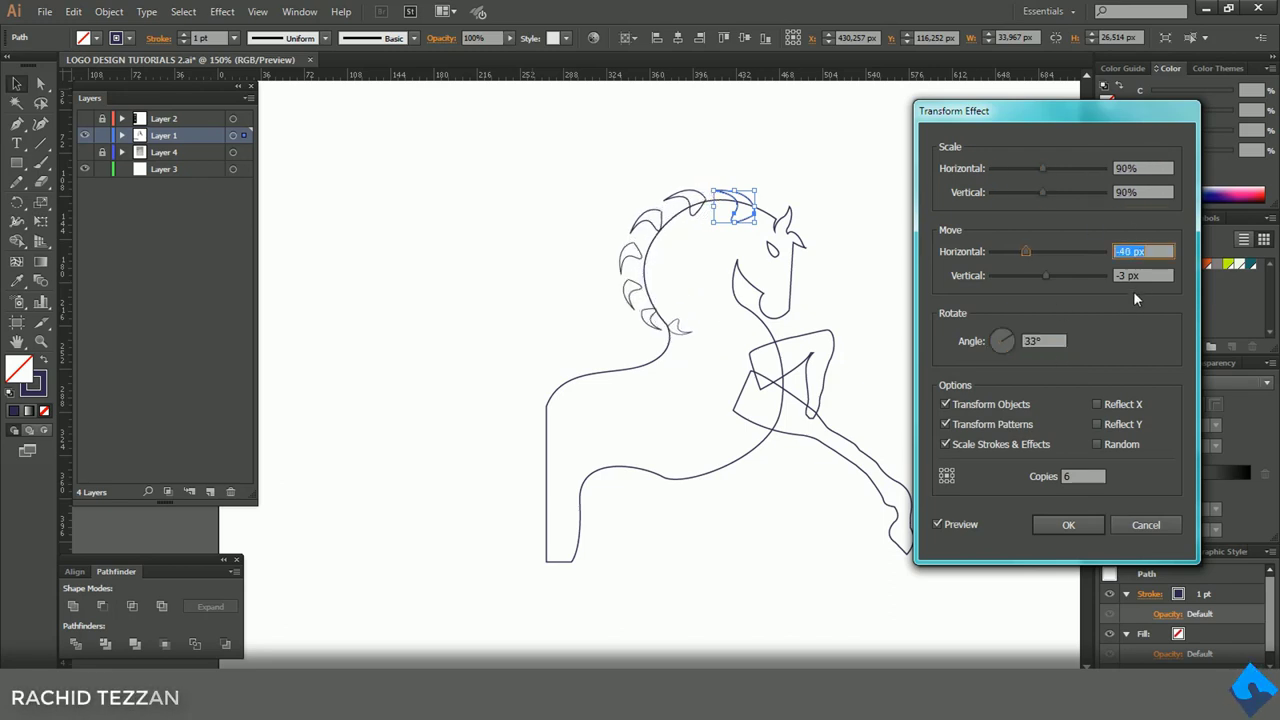
{"action": "key", "text": "Tab"}
{"action": "key", "text": "Up"}
{"action": "key", "text": "Up"}
{"action": "key", "text": "Up"}
{"action": "key", "text": "Up"}
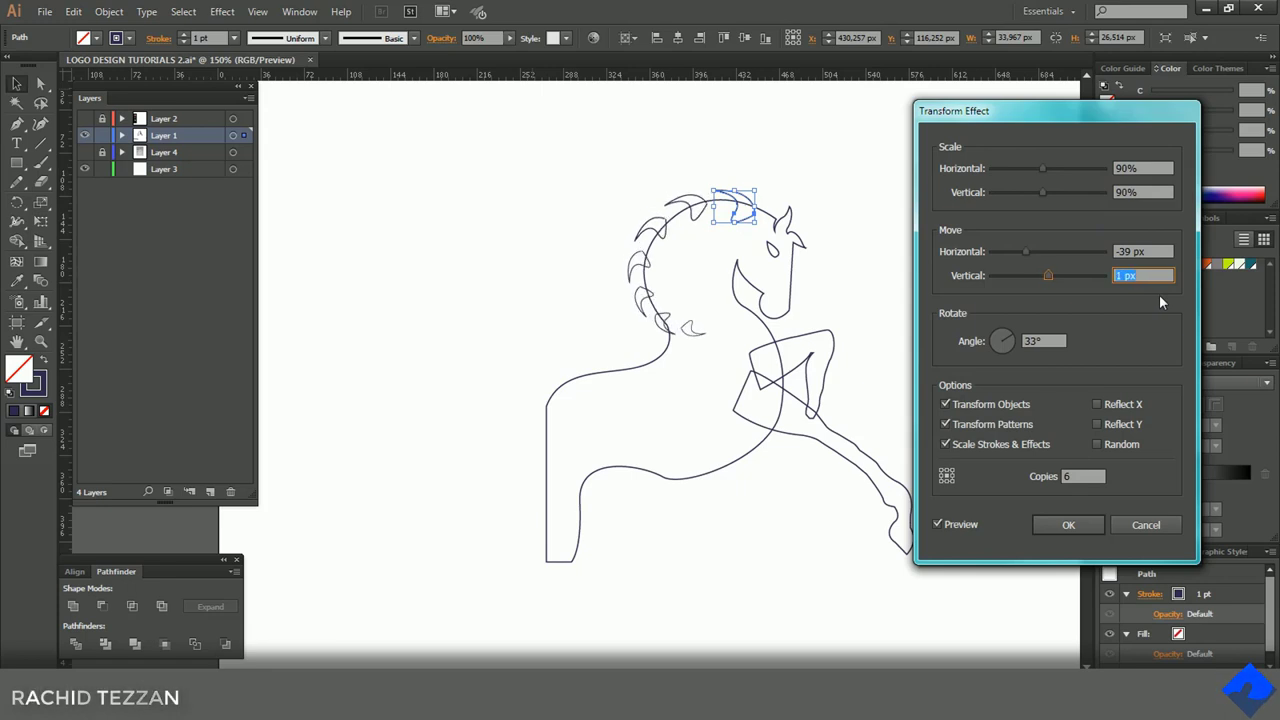
{"action": "left_click", "coordinate": [1068, 525]}
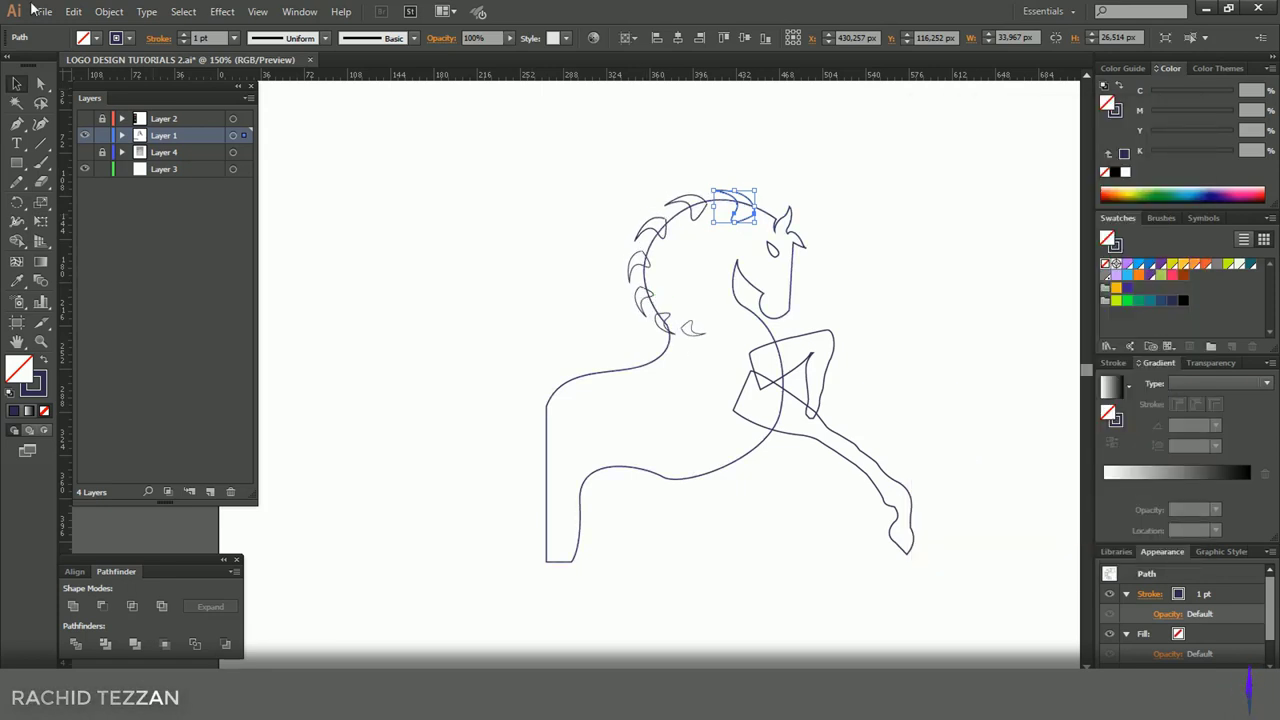
- Swap fill and stroke on all the horse's paths so the silhouette is filled solid navy without an outline
{"action": "left_click_drag", "start_coordinate": [472, 216], "coordinate": [882, 520]}
{"action": "left_click", "coordinate": [43, 358]}
{"action": "left_click", "coordinate": [952, 273]}
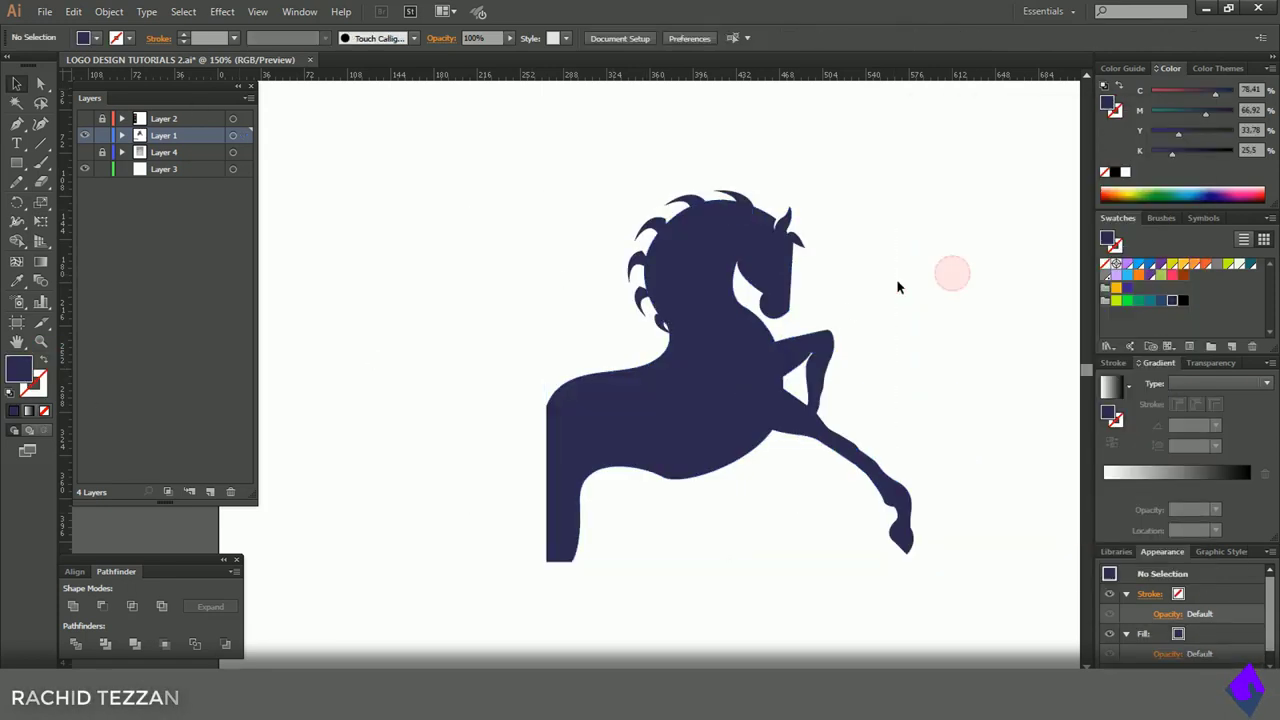
- Expand the appearance of the repeated mane tuft and ungroup the copies into separate shapes
{"action": "scroll", "coordinate": [648, 228], "scroll_direction": "up", "scroll_amount": 2}
{"action": "left_click", "coordinate": [657, 221]}
{"action": "left_click", "coordinate": [108, 11]}
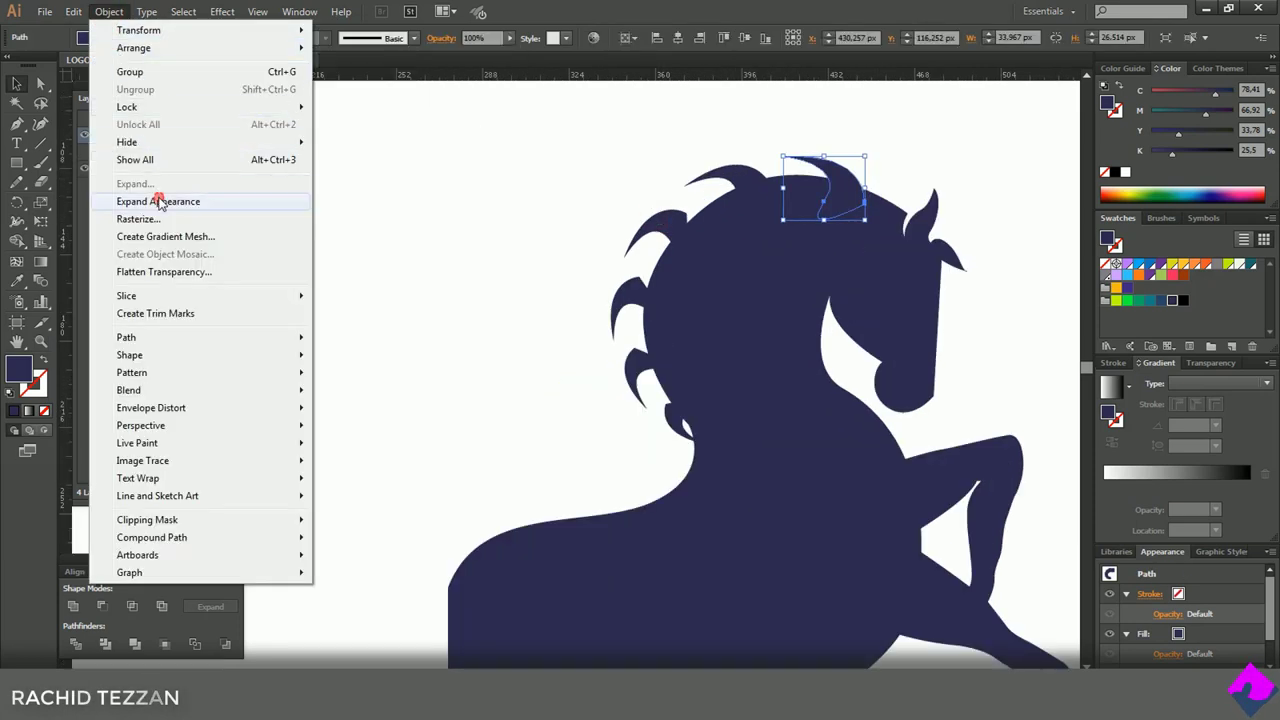
{"action": "left_click", "coordinate": [165, 200]}
{"action": "right_click", "coordinate": [625, 177]}
{"action": "left_click", "coordinate": [670, 428]}
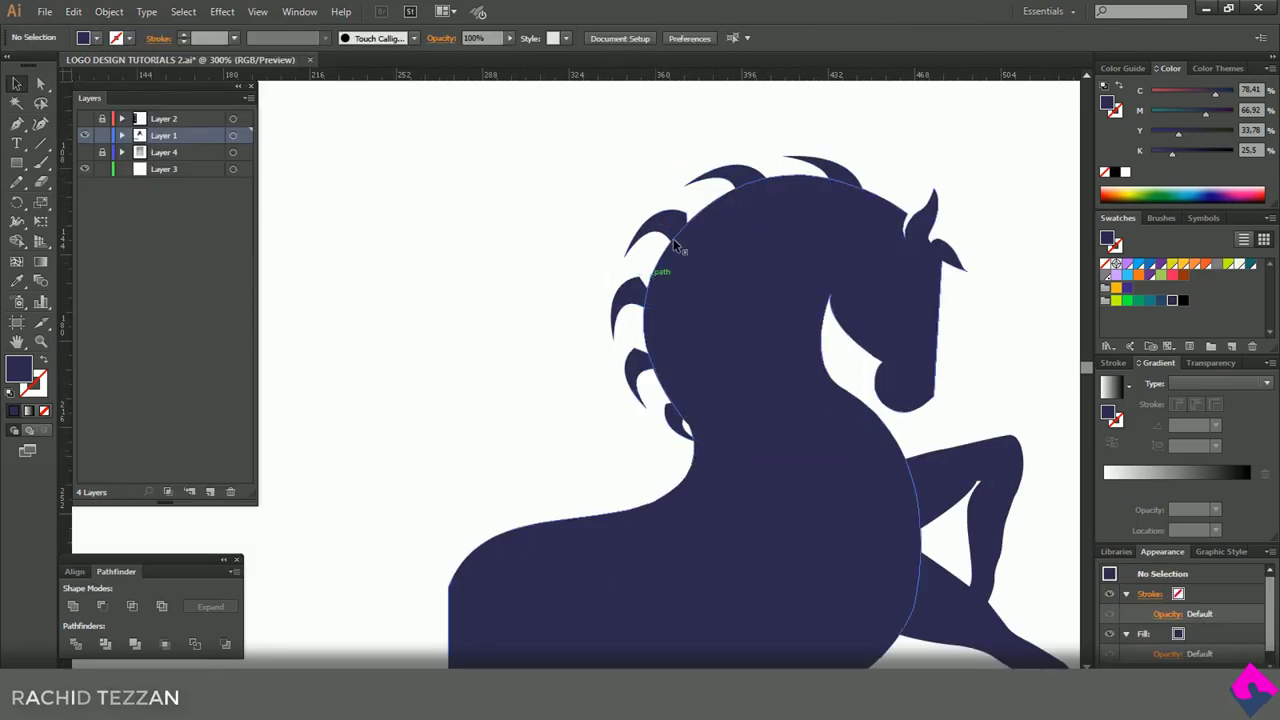
- Move and rotate the individual lower mane tufts so they overlap the back of the neck and point downward
{"action": "left_click_drag", "start_coordinate": [668, 222], "coordinate": [693, 215]}
{"action": "left_click_drag", "start_coordinate": [637, 284], "coordinate": [690, 311]}
{"action": "left_click_drag", "start_coordinate": [644, 372], "coordinate": [691, 338]}
{"action": "left_click", "coordinate": [614, 434]}
{"action": "left_click_drag", "start_coordinate": [675, 425], "coordinate": [711, 406]}
{"action": "left_click", "coordinate": [635, 421]}
{"action": "left_click_drag", "start_coordinate": [685, 387], "coordinate": [640, 358]}
{"action": "left_click_drag", "start_coordinate": [638, 284], "coordinate": [637, 280]}
{"action": "left_click_drag", "start_coordinate": [670, 222], "coordinate": [669, 221]}
{"action": "left_click", "coordinate": [587, 402]}
{"action": "mouse_move", "coordinate": [689, 421]}
{"action": "left_mouse_down"}
{"action": "mouse_move", "coordinate": [720, 451]}
{"action": "mouse_move", "coordinate": [689, 429]}
{"action": "left_mouse_up"}
{"action": "left_click", "coordinate": [652, 455]}
{"action": "left_click", "coordinate": [640, 456]}
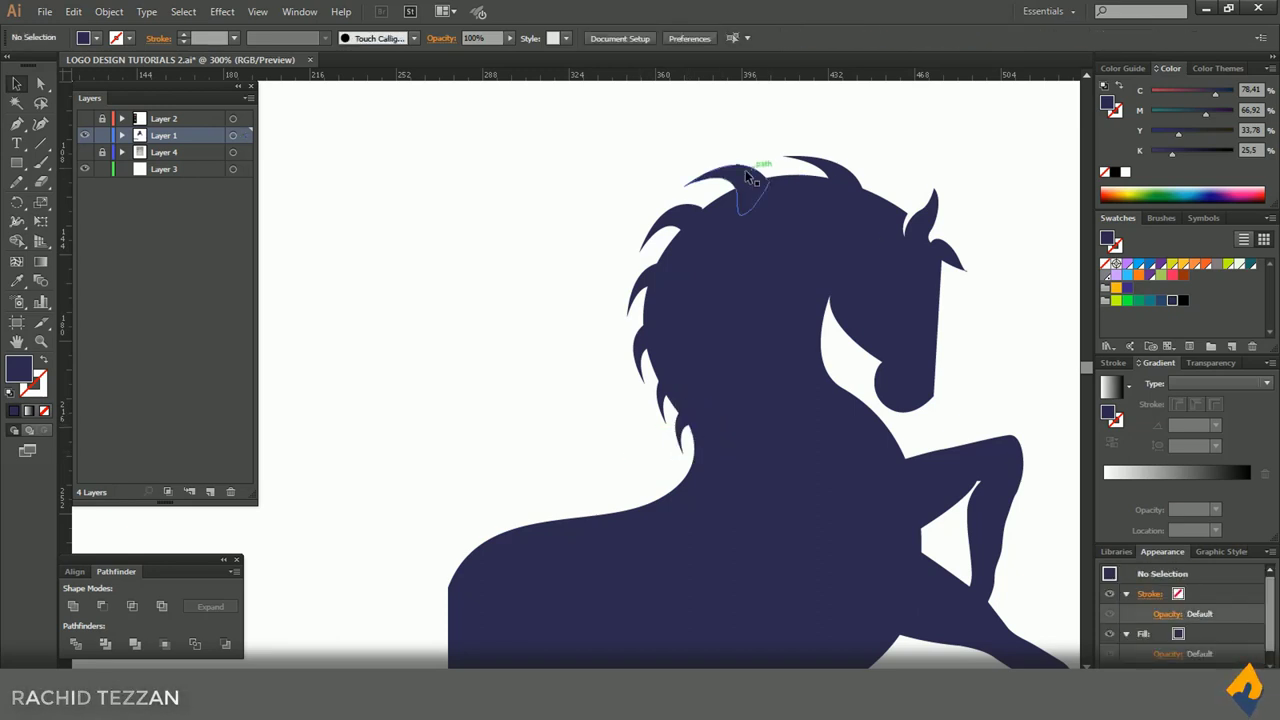
- Adjust the two top mane tufts, enlarging the front one and tilting the one behind it to follow the crest
{"action": "left_click_drag", "start_coordinate": [749, 177], "coordinate": [785, 179]}
{"action": "left_click", "coordinate": [829, 180]}
{"action": "left_click", "coordinate": [623, 207]}
{"action": "left_click", "coordinate": [728, 171]}
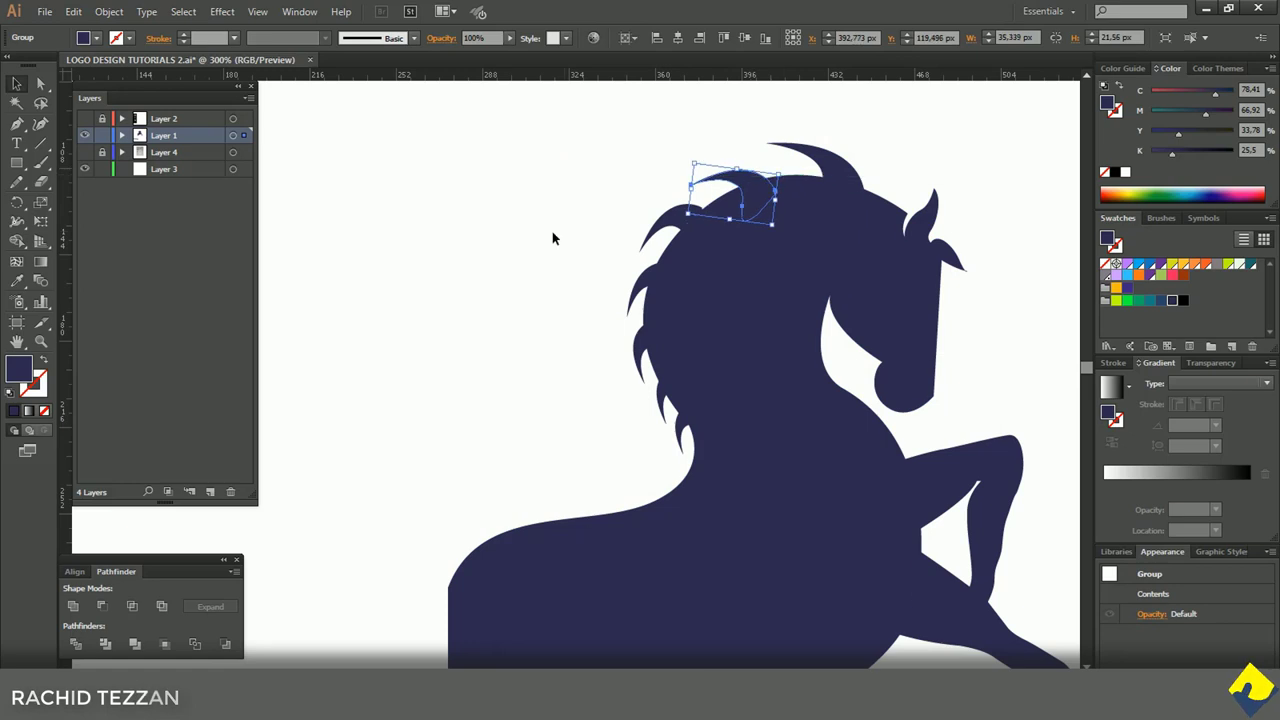
{"action": "left_click", "coordinate": [551, 234]}
- Fill the horse's eye with white
{"action": "scroll", "coordinate": [741, 329], "scroll_direction": "down", "scroll_amount": 2}
{"action": "left_click", "coordinate": [821, 300]}
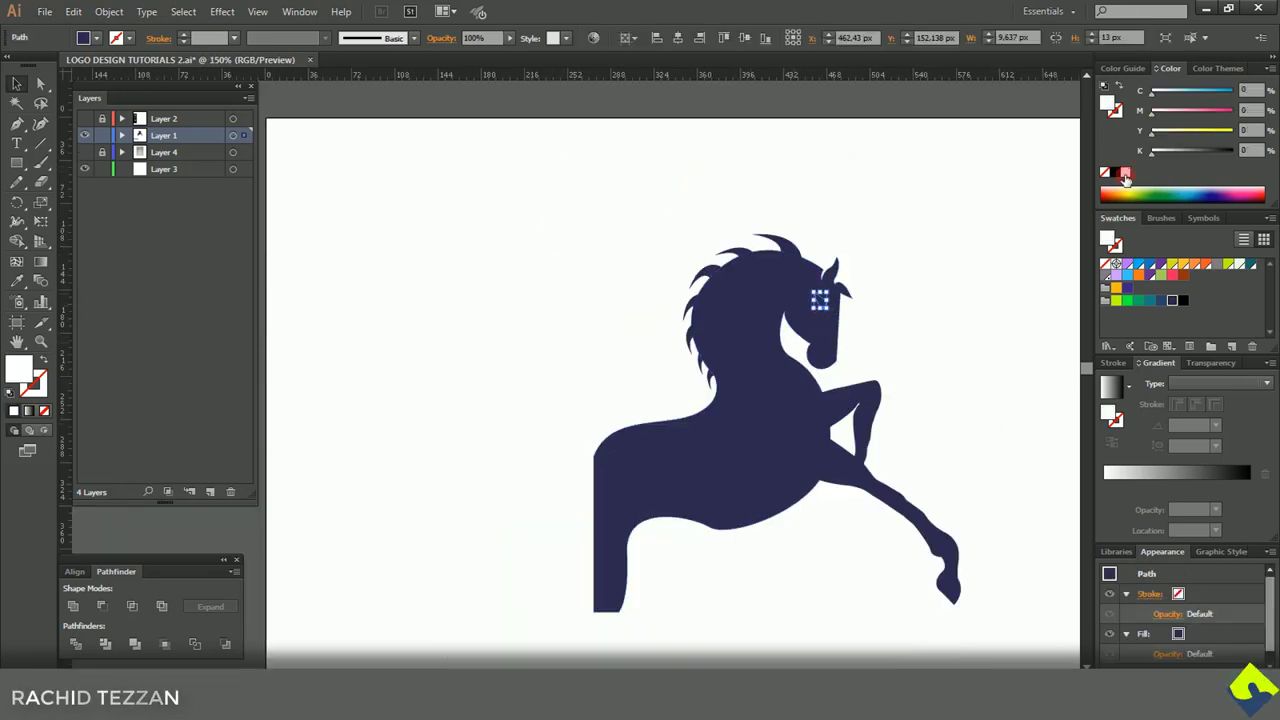
{"action": "left_click", "coordinate": [971, 320]}
- Give the extended foreleg a 1 pt orange stroke to mark its outline against the body
{"action": "scroll", "coordinate": [971, 320], "scroll_direction": "down", "scroll_amount": 2}
{"action": "left_click", "coordinate": [846, 418]}
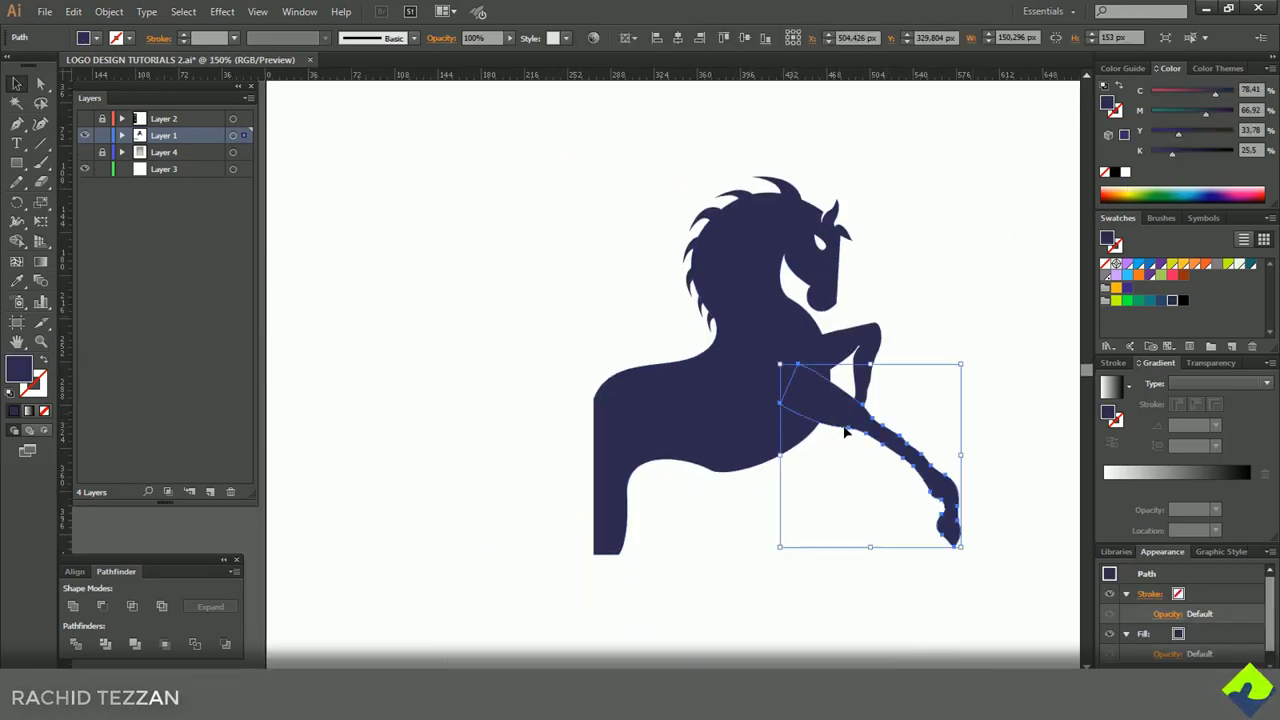
{"action": "scroll", "coordinate": [852, 388], "scroll_direction": "up", "scroll_amount": 2}
{"action": "left_click", "coordinate": [813, 511]}
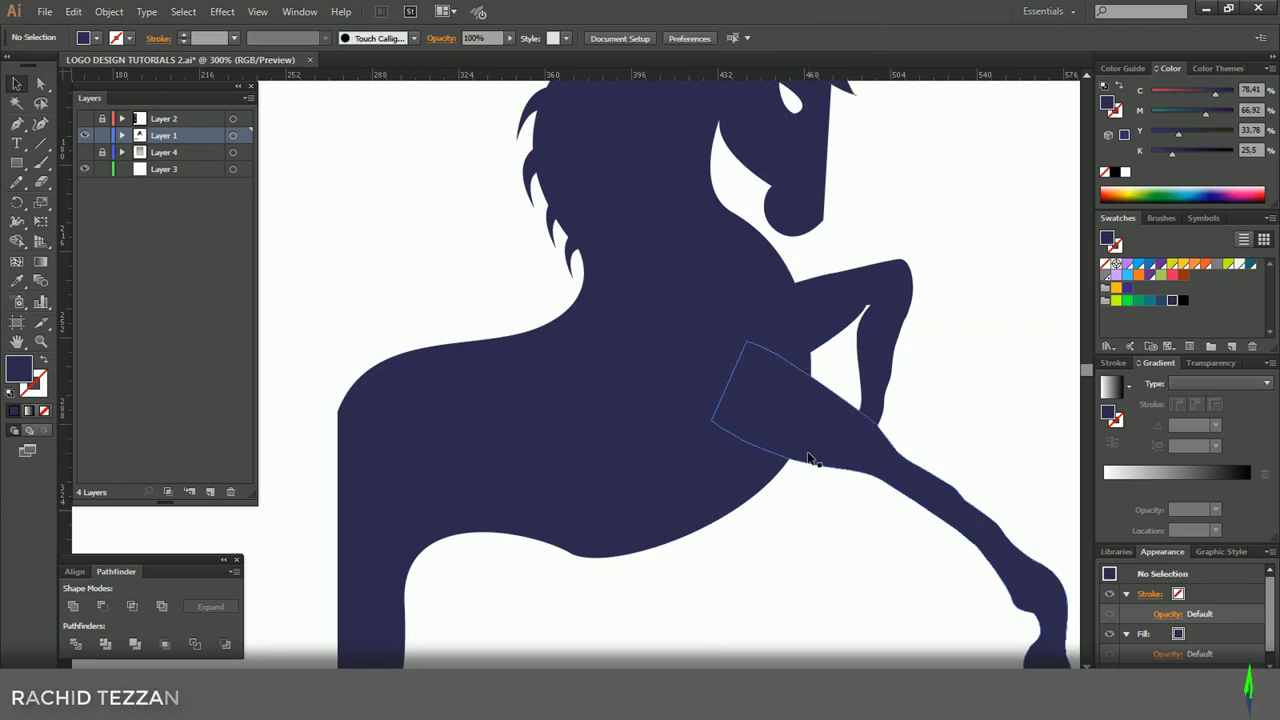
{"action": "left_click", "coordinate": [810, 458]}
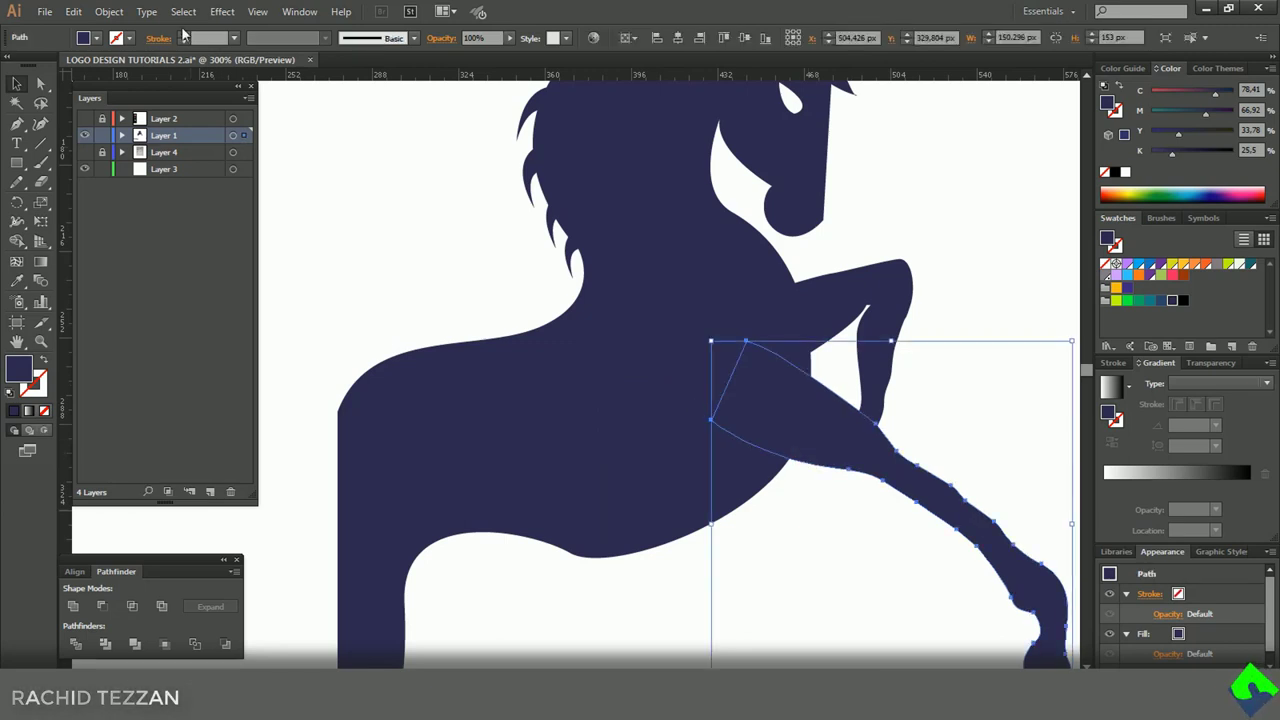
{"action": "left_click", "coordinate": [1197, 270]}
{"action": "left_click", "coordinate": [963, 294]}
{"action": "left_click", "coordinate": [808, 429]}
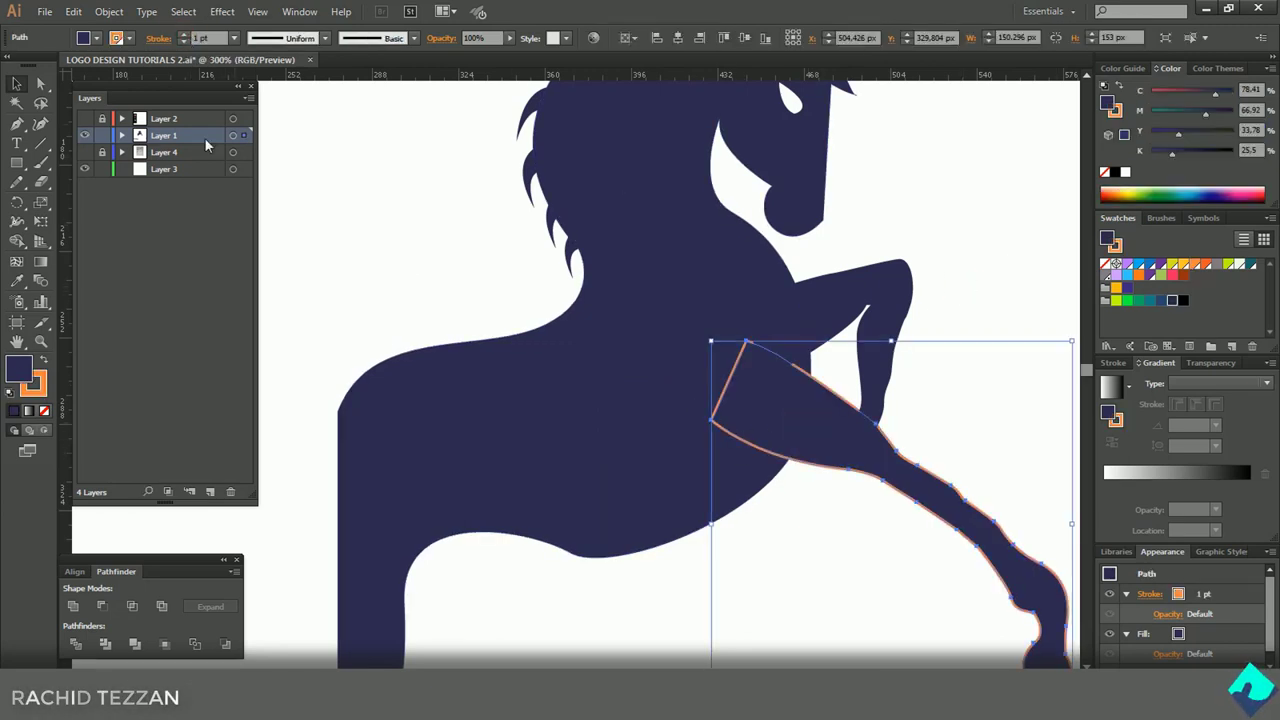
- Widen the foreleg's orange stroke with the Width tool to about 3.6 pt on the lower and upper thigh edges
{"action": "left_click", "coordinate": [19, 228]}
{"action": "scroll", "coordinate": [796, 444], "scroll_direction": "up", "scroll_amount": 3}
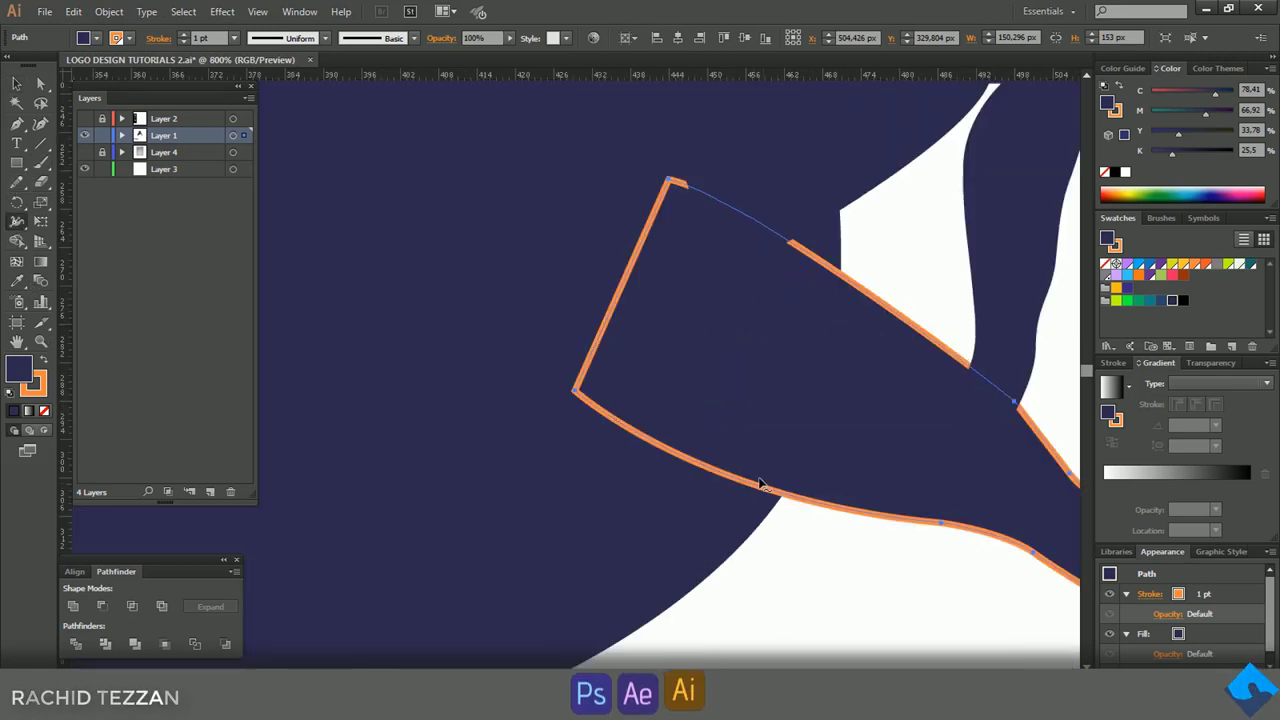
{"action": "left_click_drag", "start_coordinate": [750, 498], "coordinate": [752, 506]}
{"action": "mouse_move", "coordinate": [836, 268]}
{"action": "left_mouse_down"}
{"action": "mouse_move", "coordinate": [848, 262]}
{"action": "mouse_move", "coordinate": [833, 272]}
{"action": "left_mouse_up"}
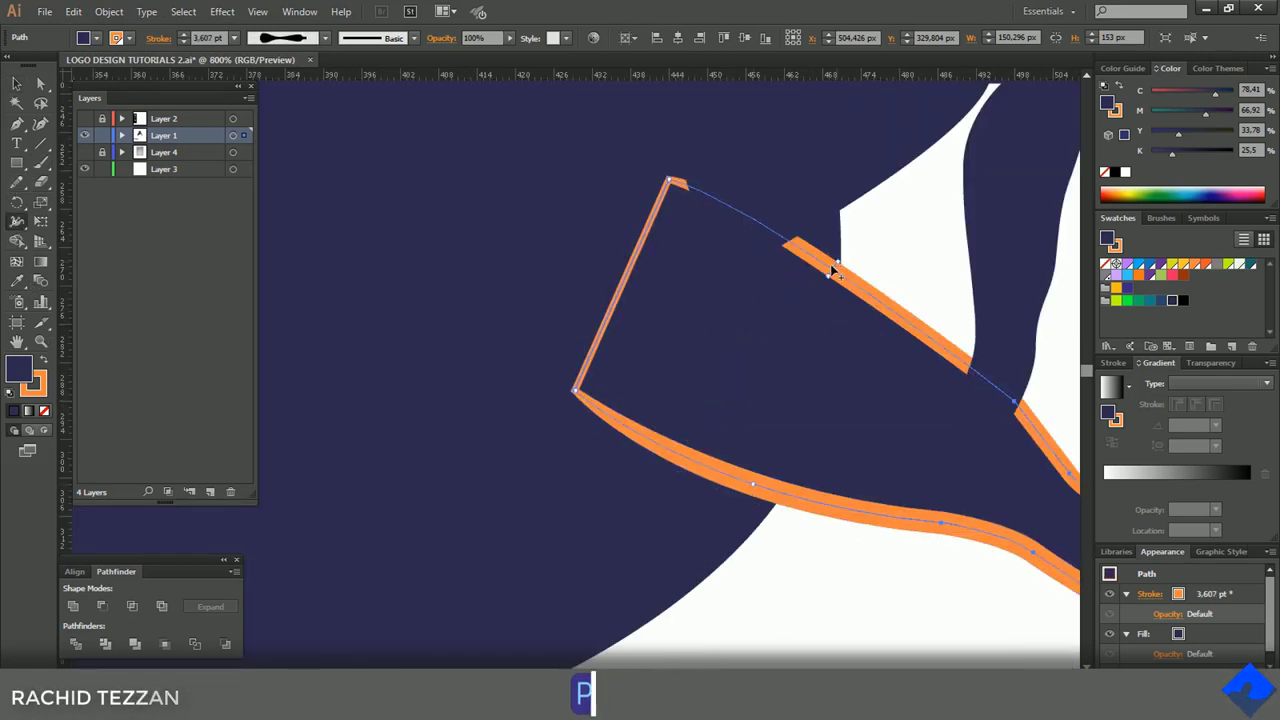
- Convert the extended foreleg's variable-width stroke into a filled shape with Outline Stroke
{"action": "left_click", "coordinate": [13, 83]}
{"action": "left_click", "coordinate": [109, 11]}
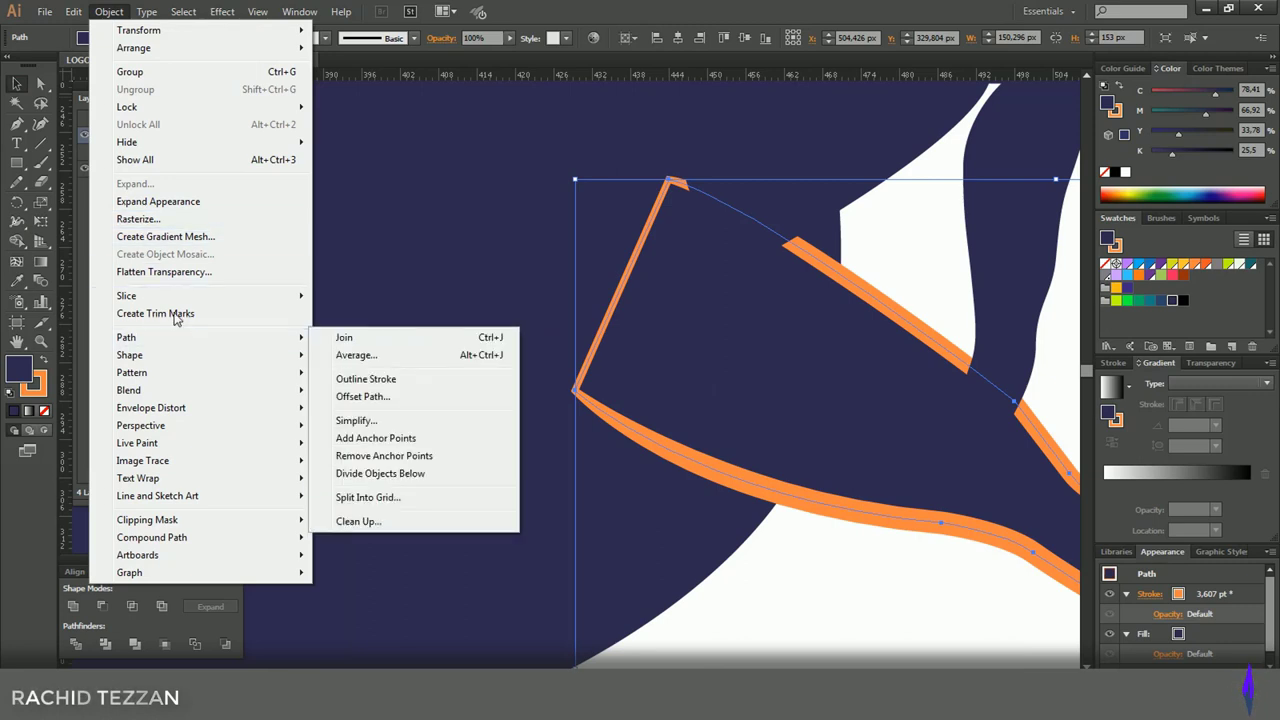
{"action": "mouse_move", "coordinate": [250, 337]}
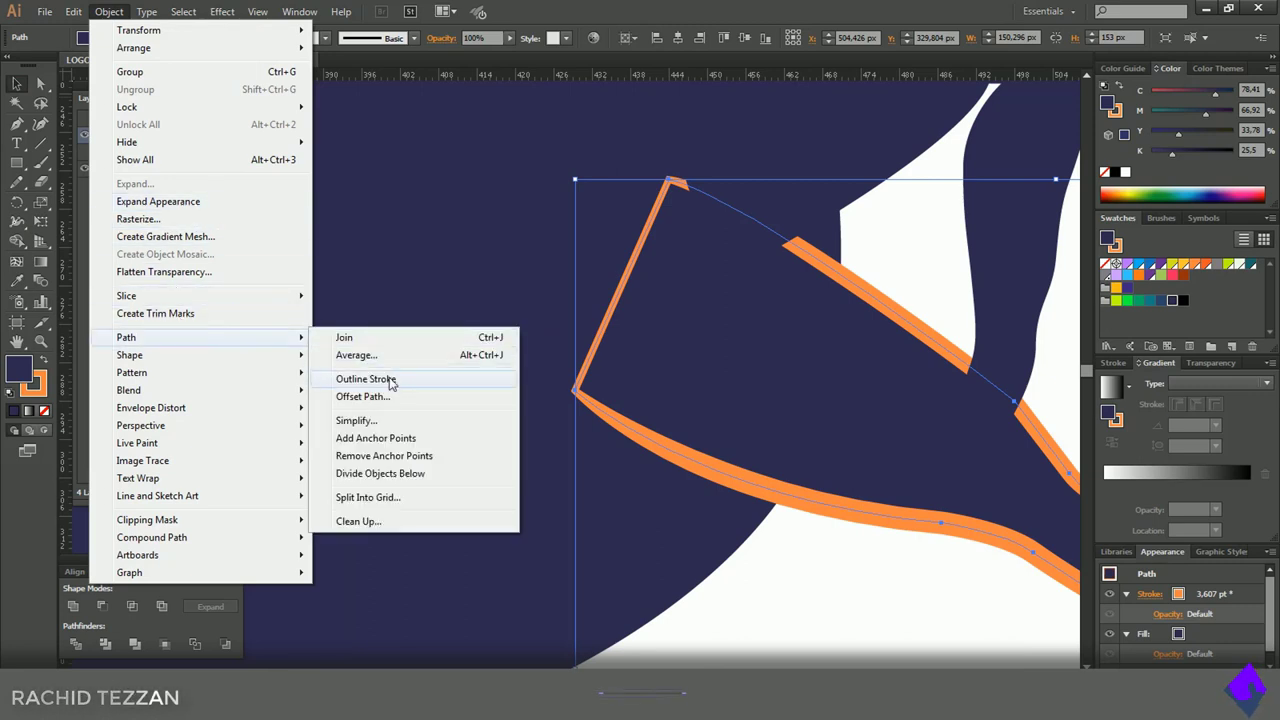
{"action": "left_click", "coordinate": [390, 381]}
- Cut a thin gap into the body below the foreleg by subtracting the outer part of the outlined stroke with Shape Builder
{"action": "scroll", "coordinate": [790, 516], "scroll_direction": "down", "scroll_amount": 1}
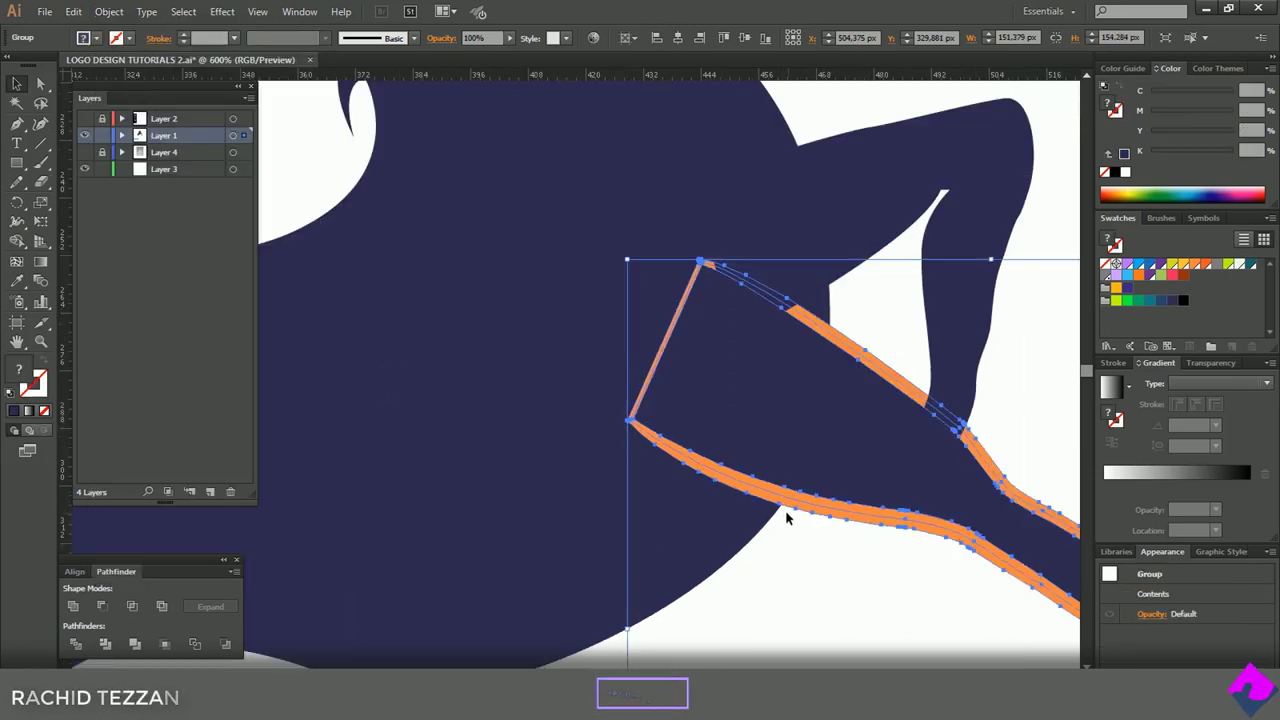
{"action": "left_click", "coordinate": [712, 525], "text": "shift"}
{"action": "left_click", "coordinate": [17, 241]}
{"action": "mouse_move", "coordinate": [806, 543]}
{"action": "left_mouse_down"}
{"action": "mouse_move", "coordinate": [830, 514]}
{"action": "mouse_move", "coordinate": [794, 523]}
{"action": "mouse_move", "coordinate": [789, 509]}
{"action": "left_mouse_up"}
{"action": "left_click", "coordinate": [14, 86]}
{"action": "left_click", "coordinate": [874, 570]}
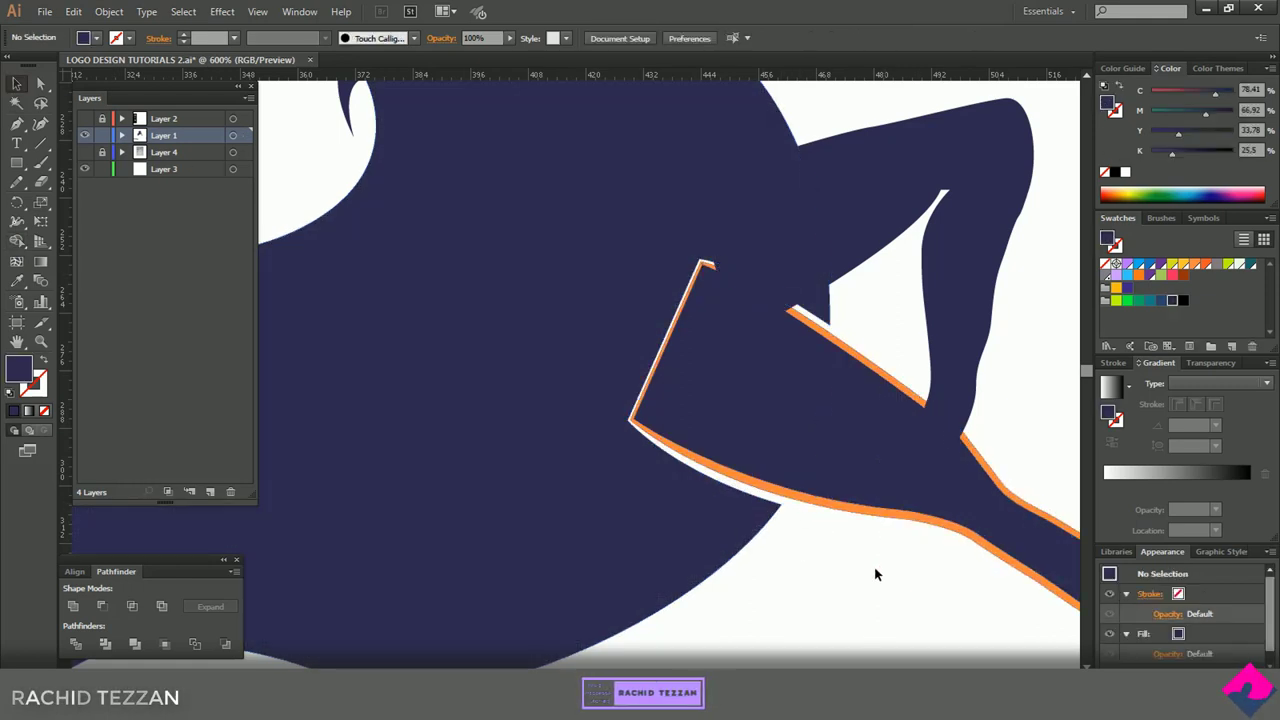
{"action": "scroll", "coordinate": [874, 570], "scroll_direction": "down", "scroll_amount": 2}
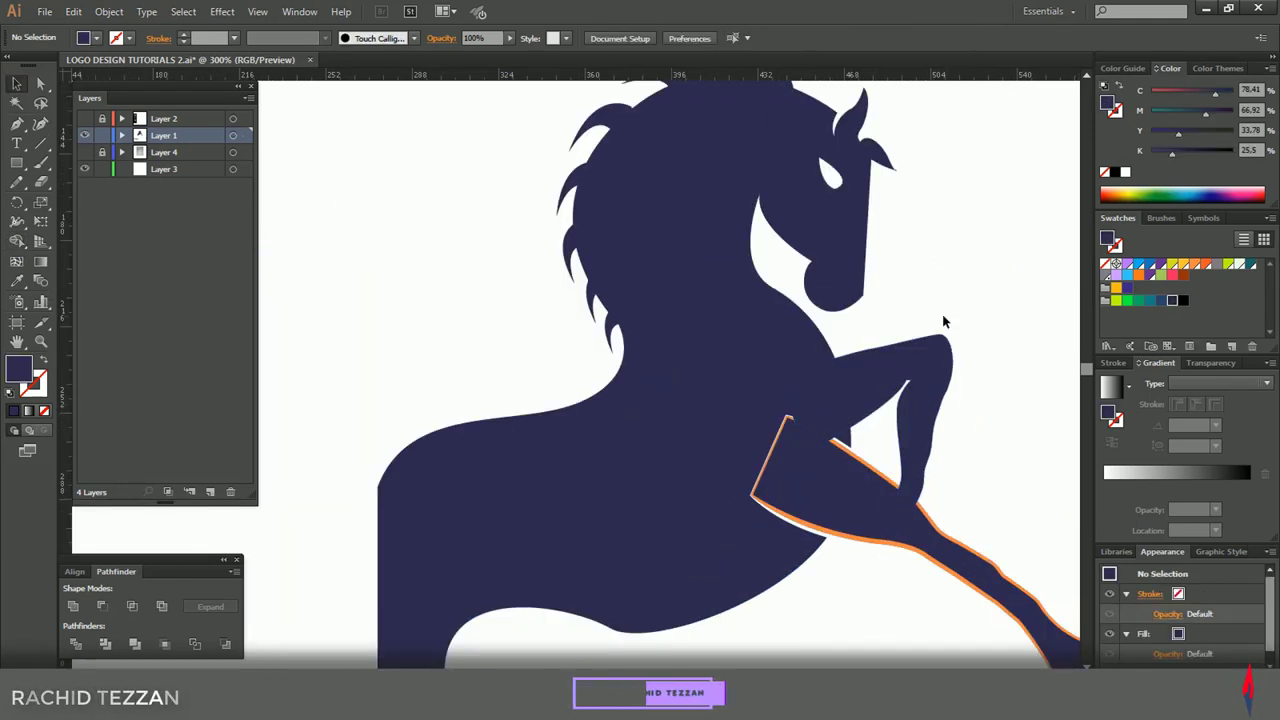
- Unite the bent foreleg with the horse's body using Pathfinder
{"action": "left_click_drag", "start_coordinate": [991, 343], "coordinate": [814, 366]}
{"action": "left_click", "coordinate": [76, 606]}
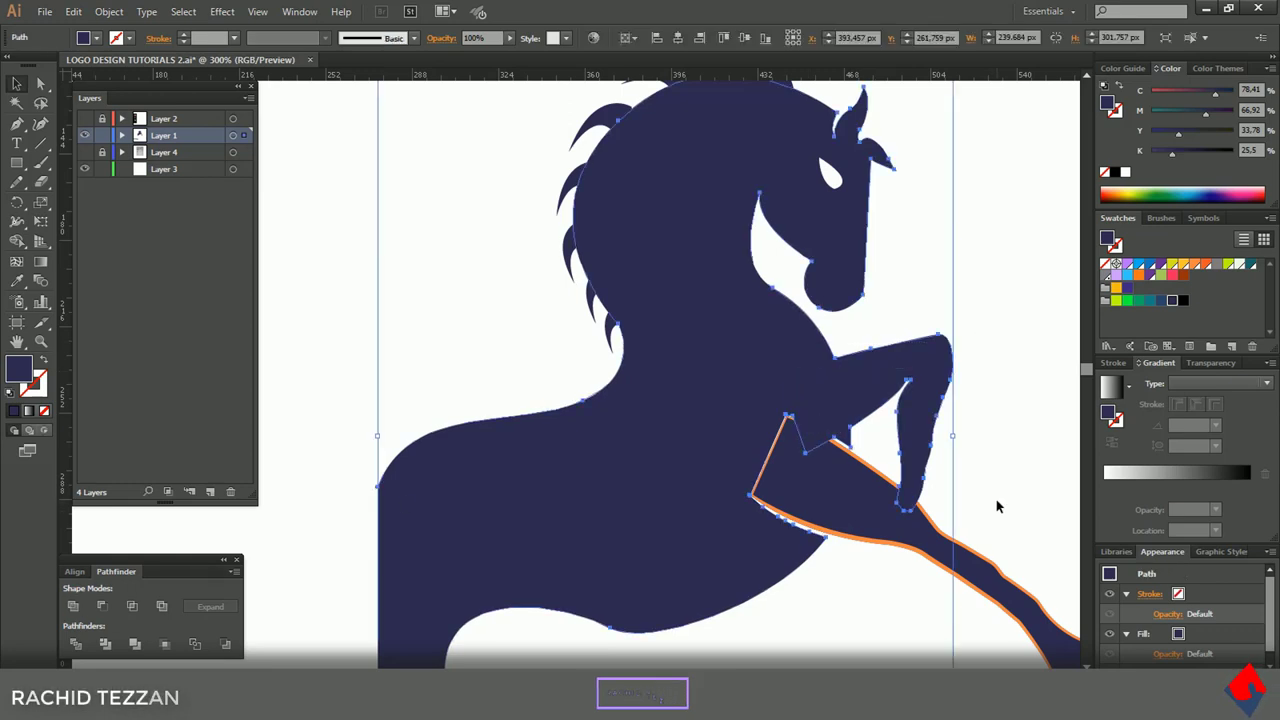
{"action": "left_click", "coordinate": [997, 506]}
- Unite the extended foreleg and its orange outline with the body into one navy shape
{"action": "scroll", "coordinate": [857, 499], "scroll_direction": "down", "scroll_amount": 1}
{"action": "scroll", "coordinate": [990, 540], "scroll_direction": "down", "scroll_amount": 2}
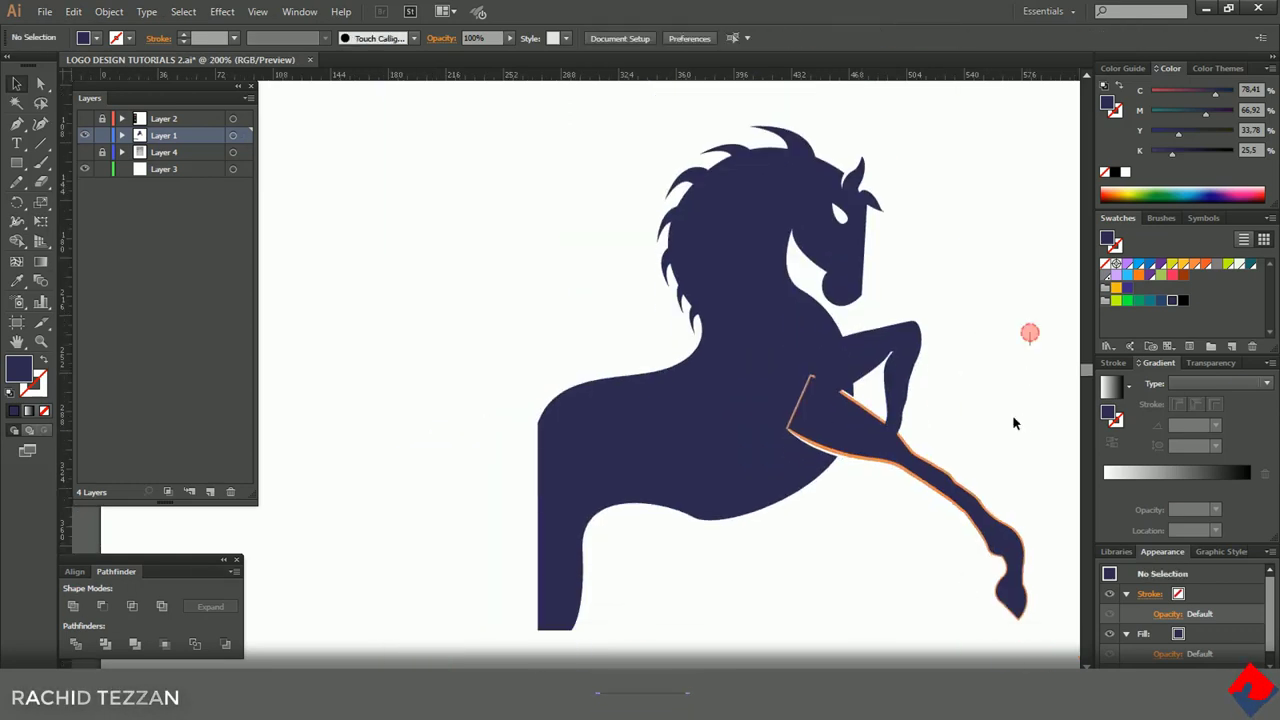
{"action": "left_click_drag", "start_coordinate": [1030, 333], "coordinate": [888, 617]}
{"action": "left_click", "coordinate": [77, 606]}
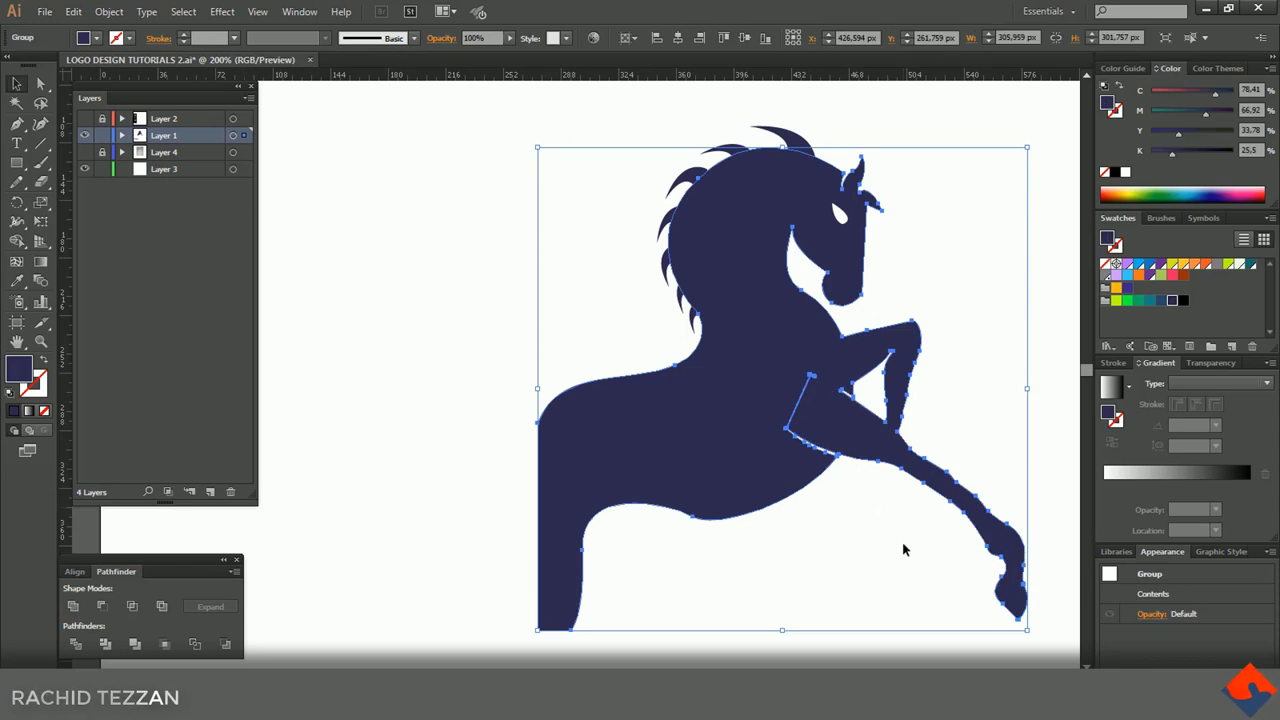
{"action": "left_click", "coordinate": [904, 549]}
- Move the anchor points at both ends of the thin line across the shoulder so that the line closes
{"action": "scroll", "coordinate": [790, 408], "scroll_direction": "up", "scroll_amount": 2}
{"action": "left_click", "coordinate": [41, 84]}
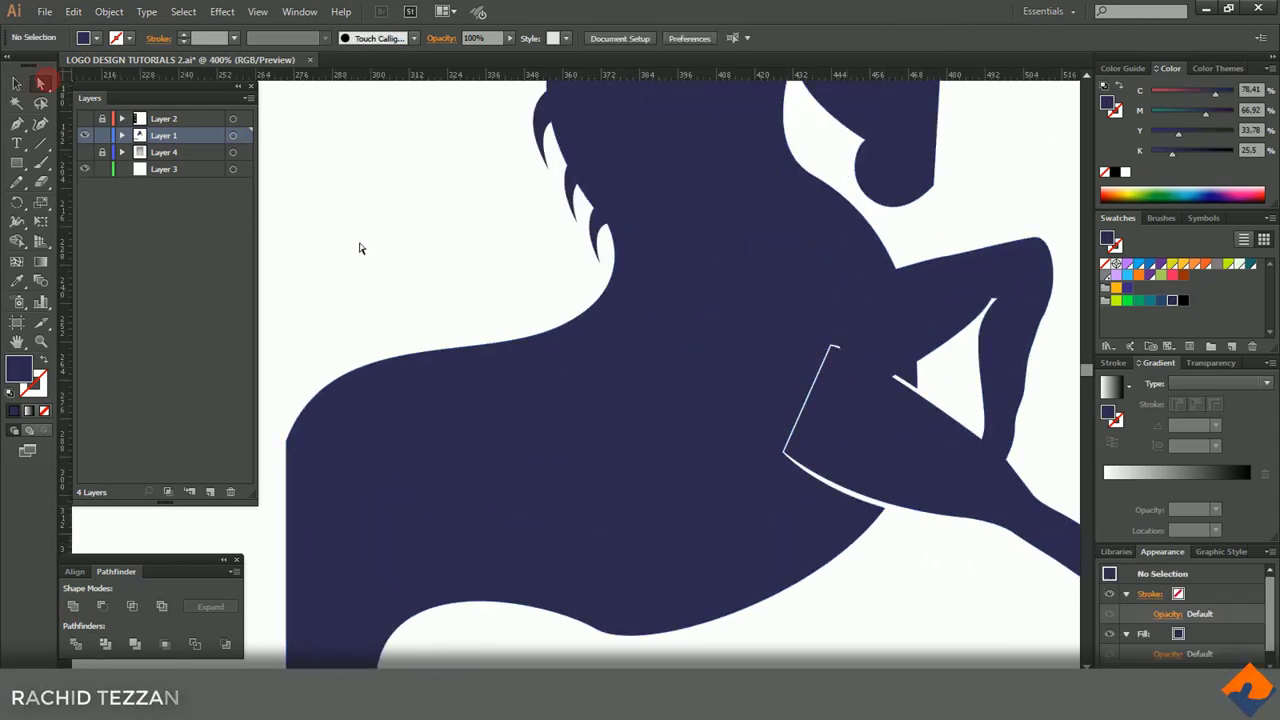
{"action": "scroll", "coordinate": [848, 440], "scroll_direction": "up", "scroll_amount": 3}
{"action": "left_click_drag", "start_coordinate": [638, 479], "coordinate": [628, 474]}
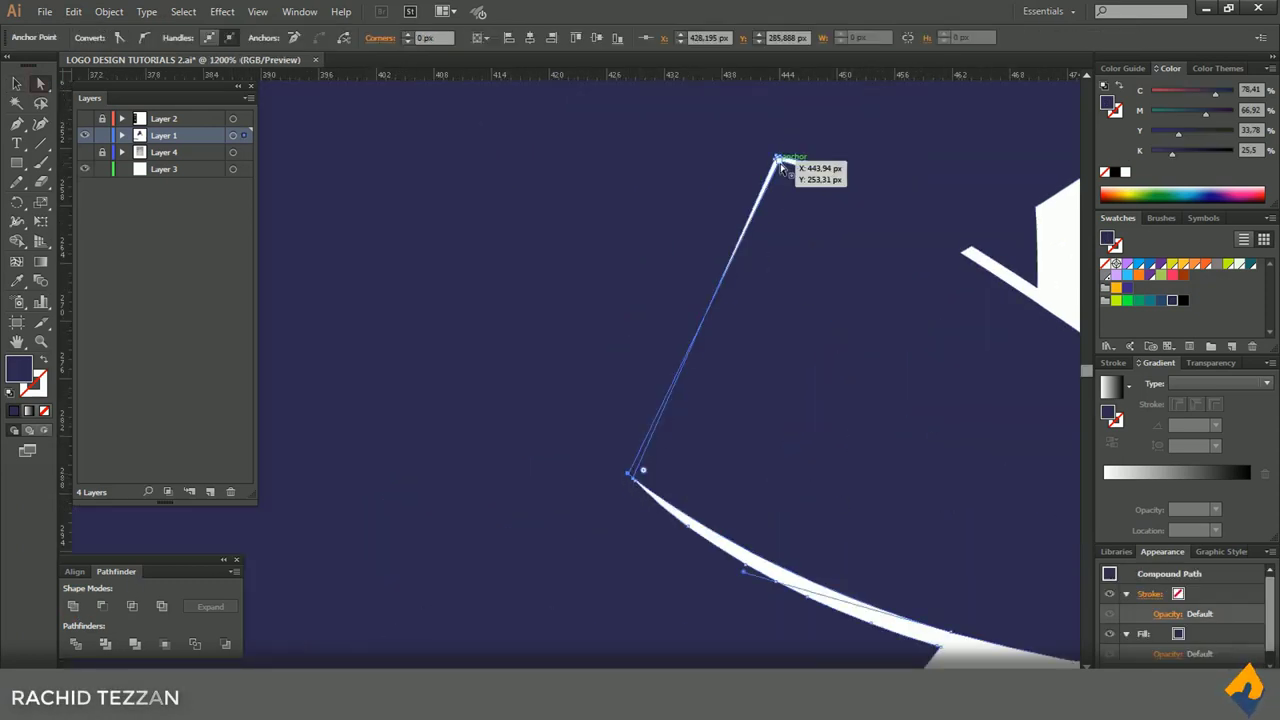
{"action": "left_click_drag", "start_coordinate": [780, 163], "coordinate": [767, 142]}
{"action": "scroll", "coordinate": [783, 194], "scroll_direction": "down", "scroll_amount": 4}
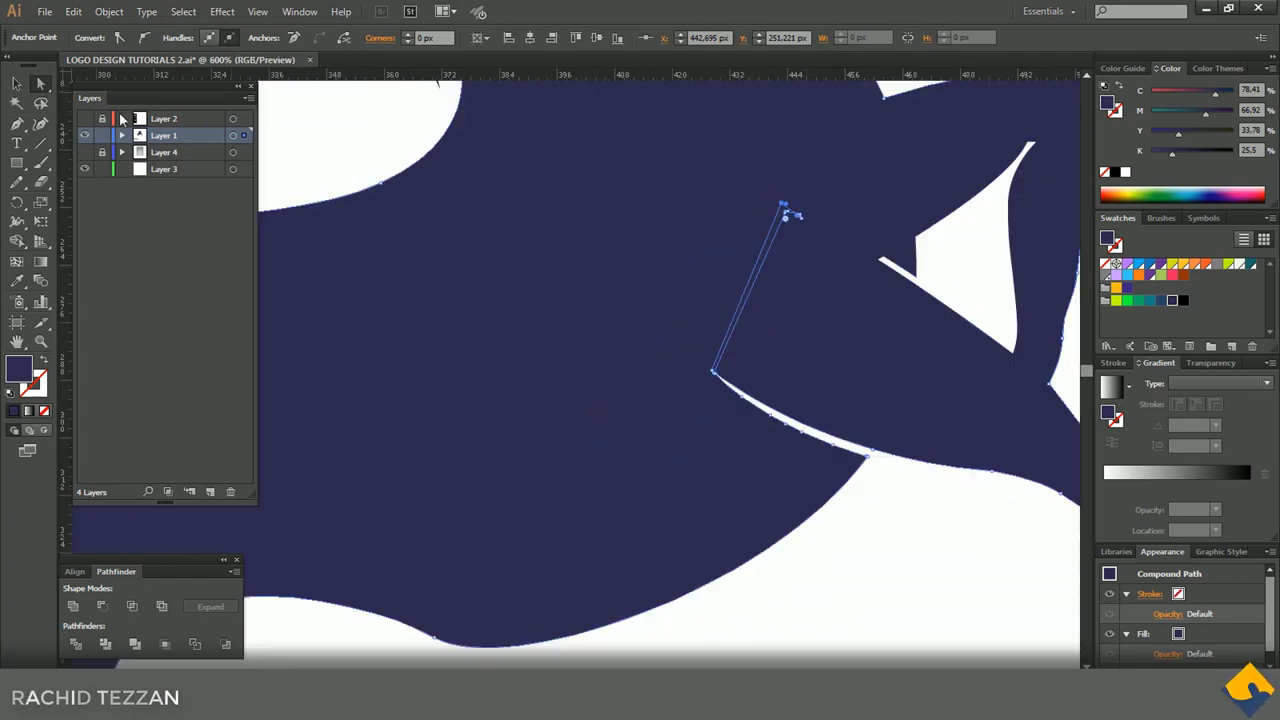
- Merge the leftover sliver at the top of the shoulder into the body with Shape Builder
{"action": "key", "text": "v"}
{"action": "left_click", "coordinate": [964, 233]}
{"action": "left_click_drag", "start_coordinate": [964, 233], "coordinate": [962, 268]}
{"action": "left_click_drag", "start_coordinate": [1000, 193], "coordinate": [653, 377]}
{"action": "scroll", "coordinate": [765, 250], "scroll_direction": "up", "scroll_amount": 3}
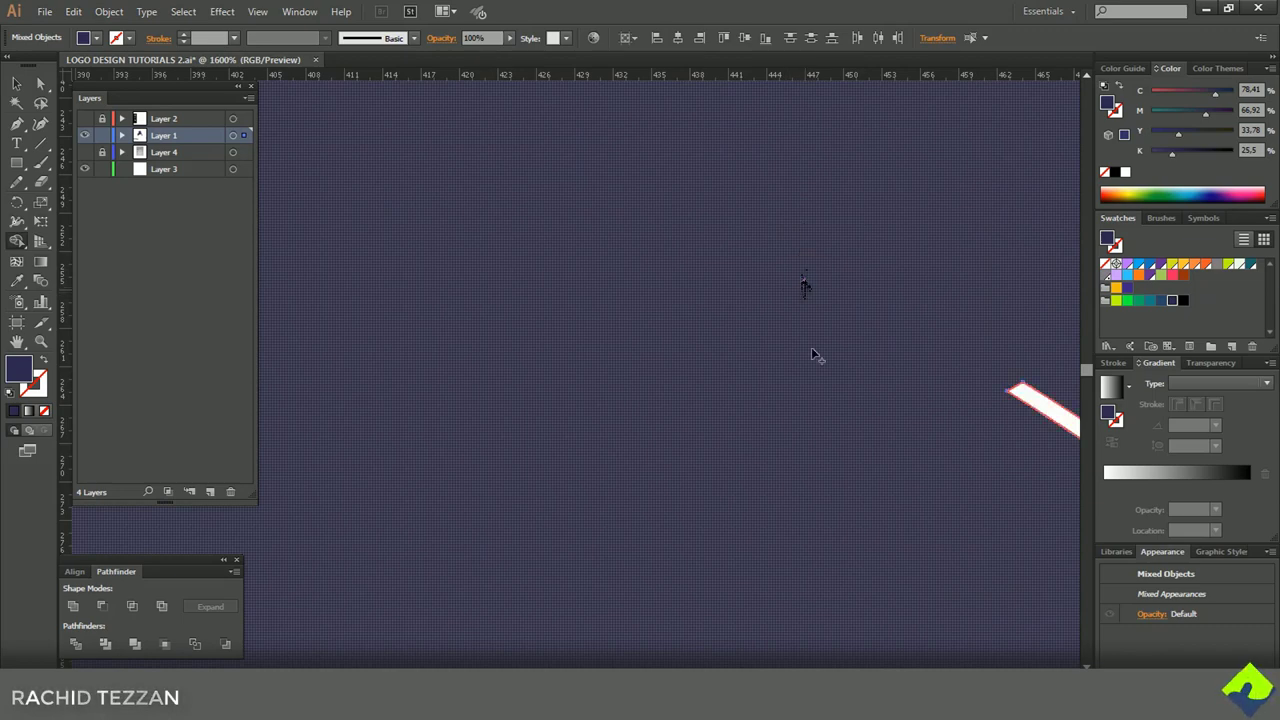
{"action": "mouse_move", "coordinate": [812, 350]}
{"action": "left_mouse_down"}
{"action": "mouse_move", "coordinate": [820, 265]}
{"action": "mouse_move", "coordinate": [808, 305]}
{"action": "left_mouse_up"}
{"action": "scroll", "coordinate": [815, 348], "scroll_direction": "down", "scroll_amount": 5}
{"action": "left_click", "coordinate": [17, 85]}
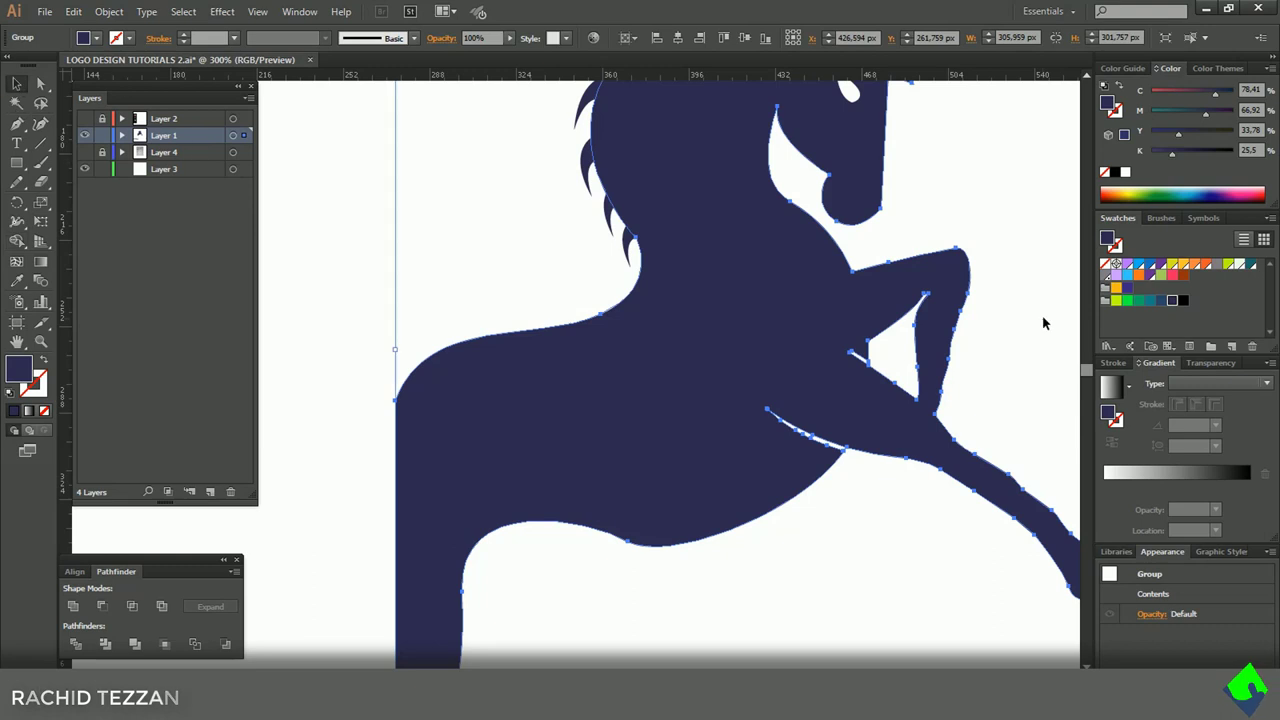
- Merge the mane tufts with the horse's body into one continuous shape using Shape Builder
{"action": "scroll", "coordinate": [1010, 345], "scroll_direction": "down", "scroll_amount": 1}
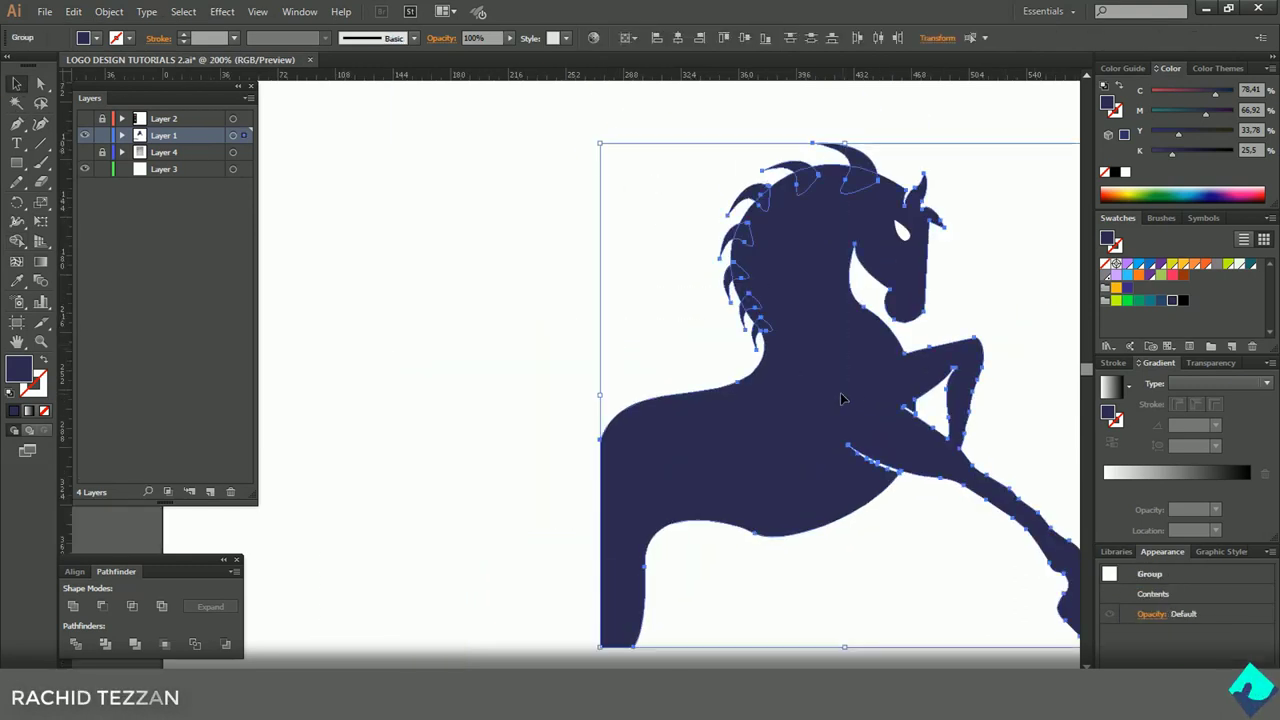
{"action": "left_click", "coordinate": [72, 607]}
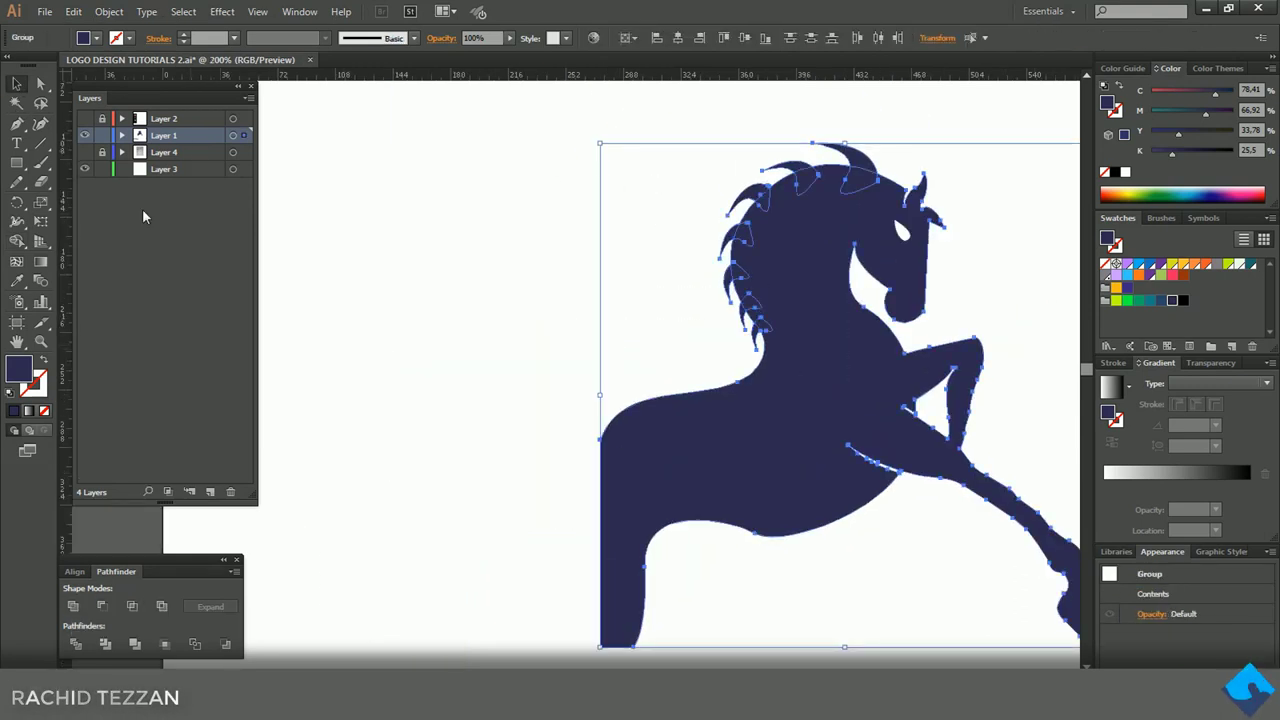
{"action": "key", "text": "shift+m"}
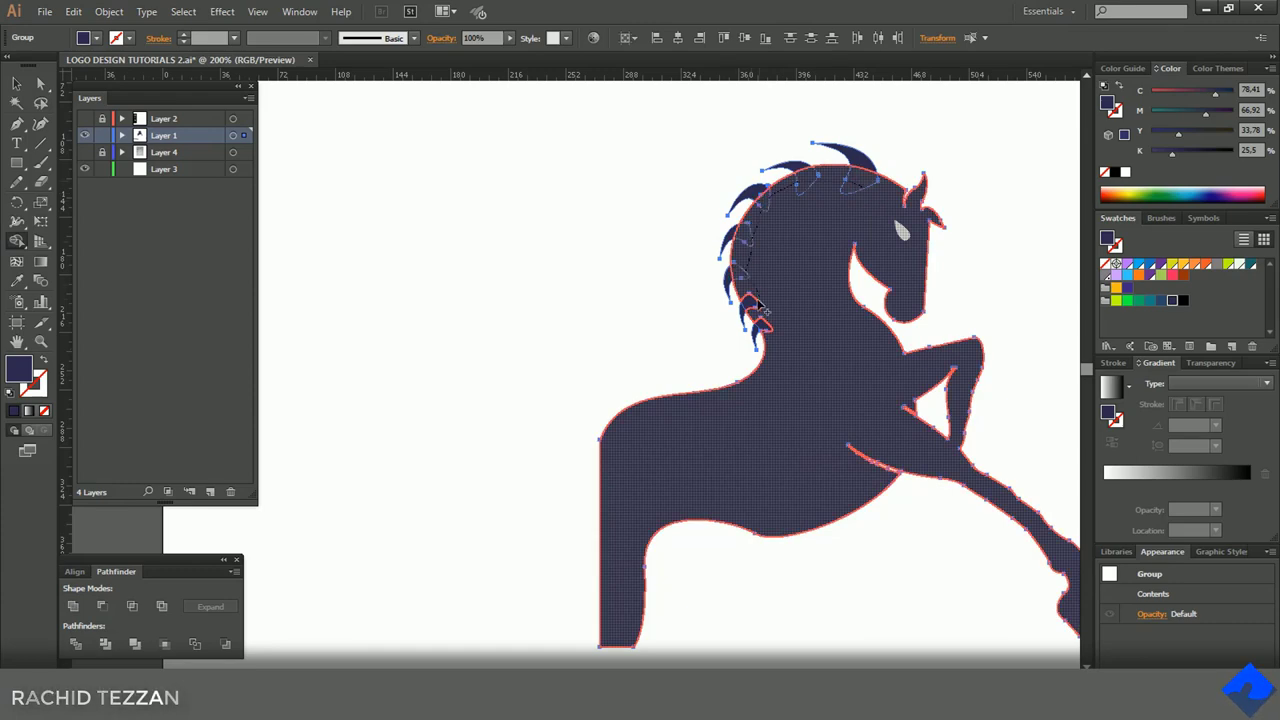
{"action": "left_click_drag", "start_coordinate": [767, 332], "coordinate": [818, 358]}
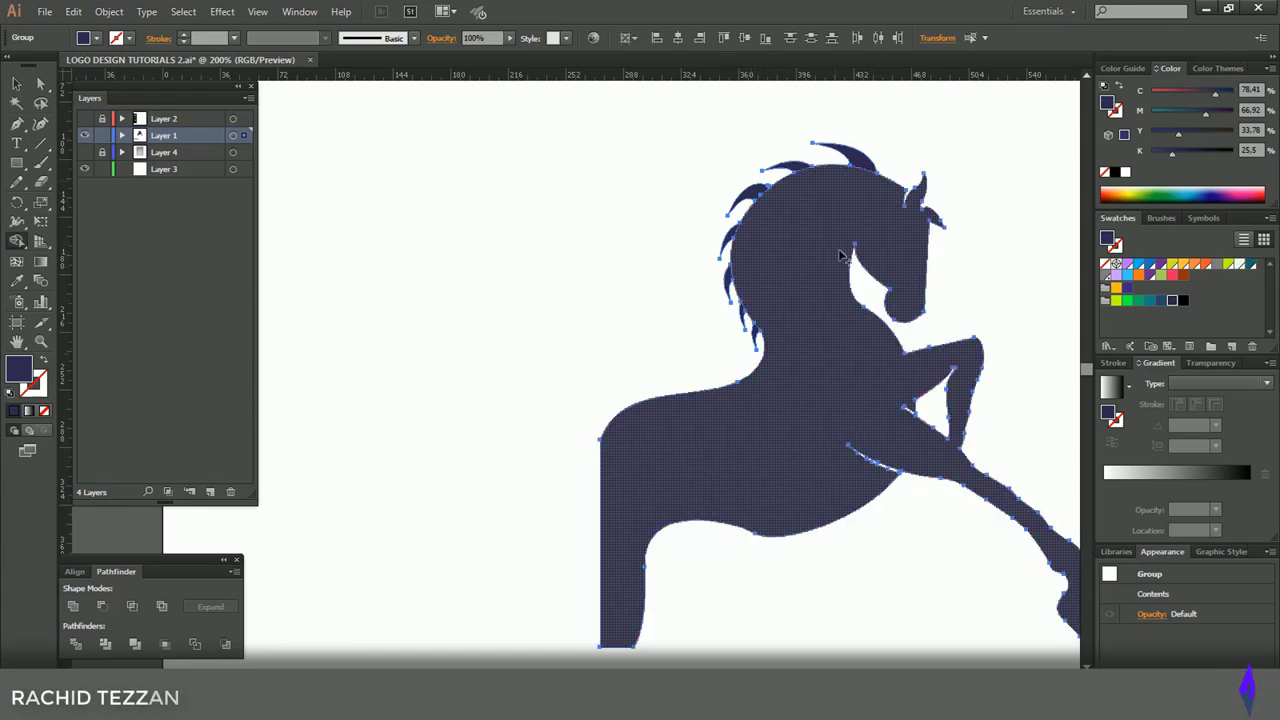
{"action": "key", "text": "a"}
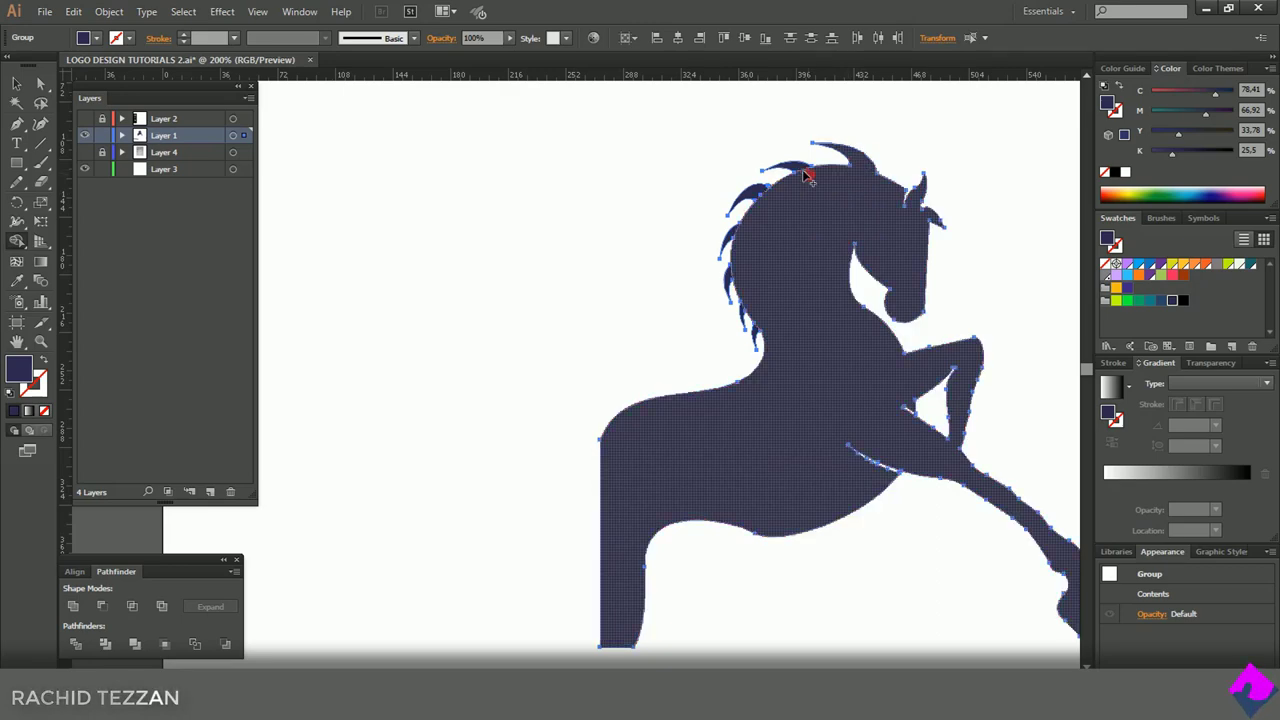
- Round the four sharp notches beneath the lower mane tufts with live corners, using about 1.9 px on the third notch
{"action": "scroll", "coordinate": [737, 235], "scroll_direction": "up", "scroll_amount": 4}
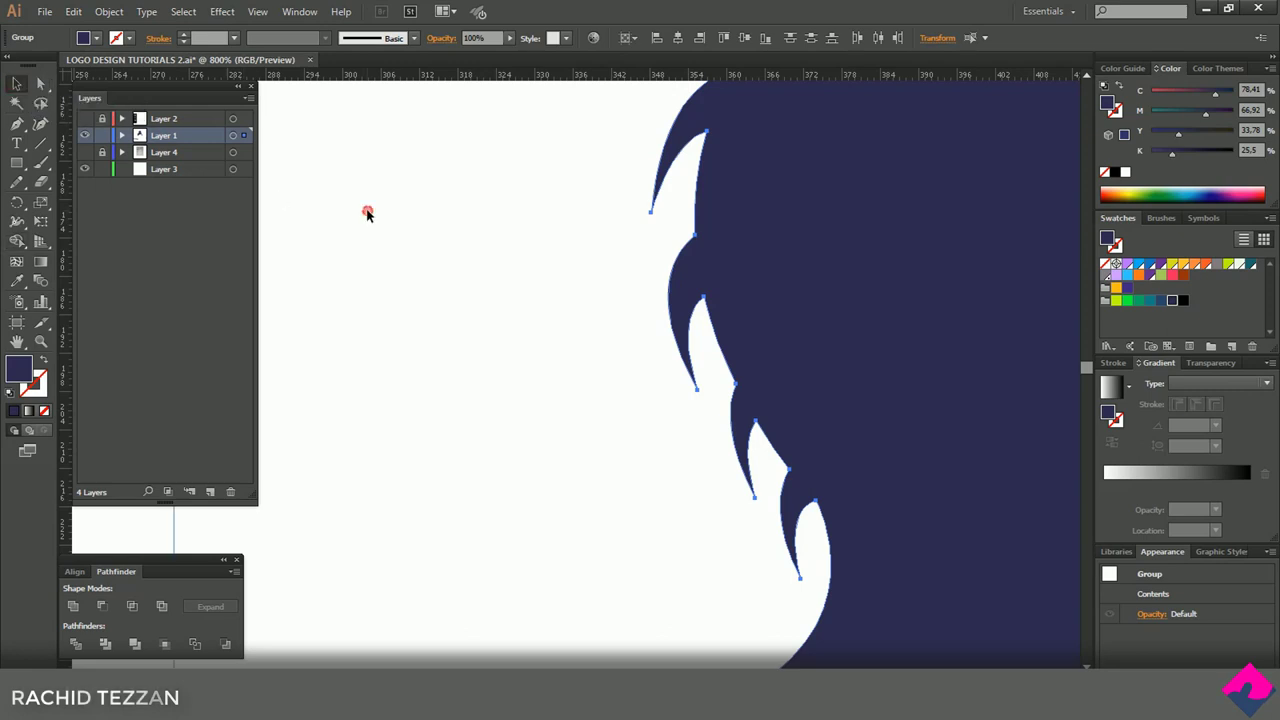
{"action": "left_click", "coordinate": [306, 205]}
{"action": "left_click", "coordinate": [706, 132]}
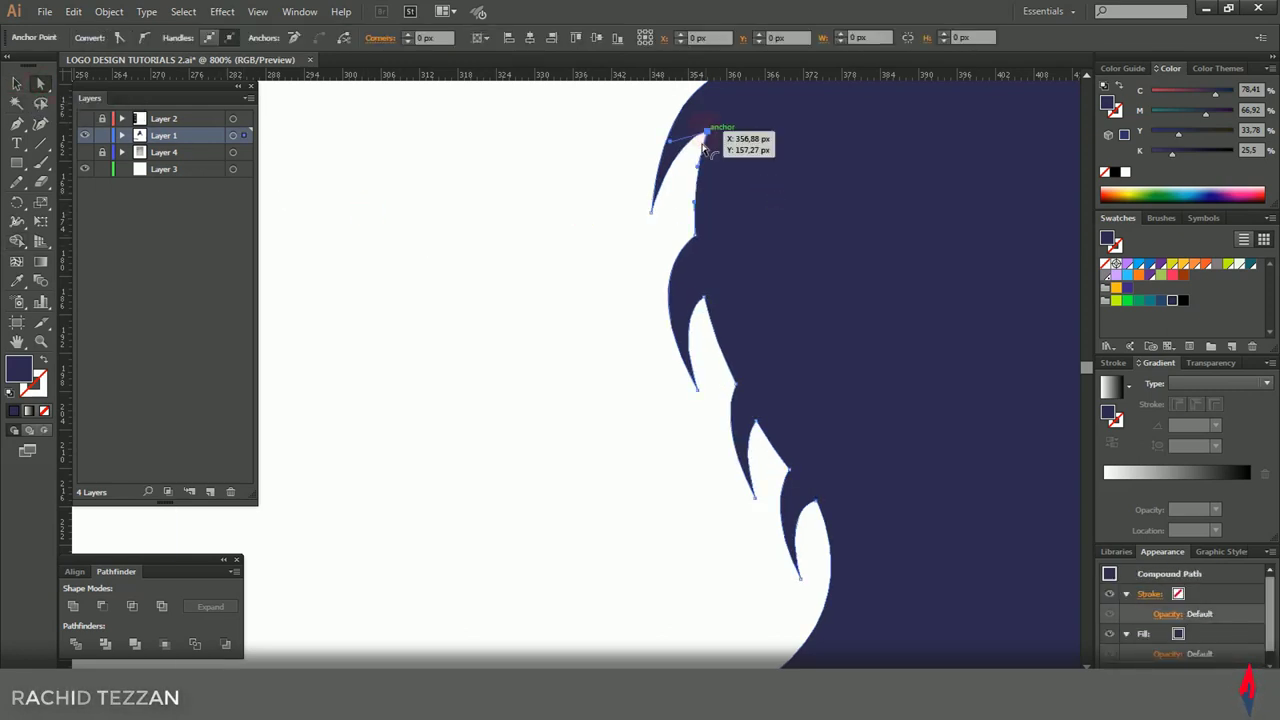
{"action": "left_click_drag", "start_coordinate": [704, 146], "coordinate": [692, 163]}
{"action": "left_click", "coordinate": [705, 299]}
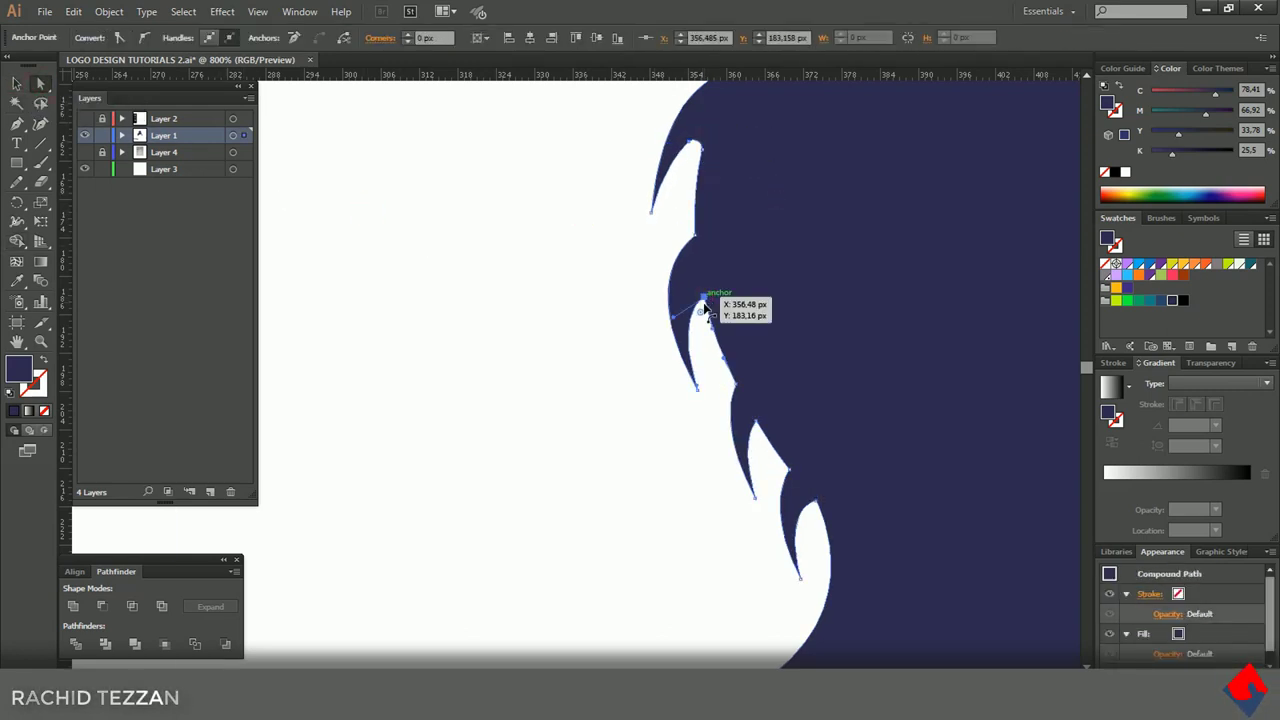
{"action": "left_click_drag", "start_coordinate": [703, 314], "coordinate": [705, 327]}
{"action": "left_click", "coordinate": [757, 422]}
{"action": "left_click_drag", "start_coordinate": [758, 438], "coordinate": [762, 455]}
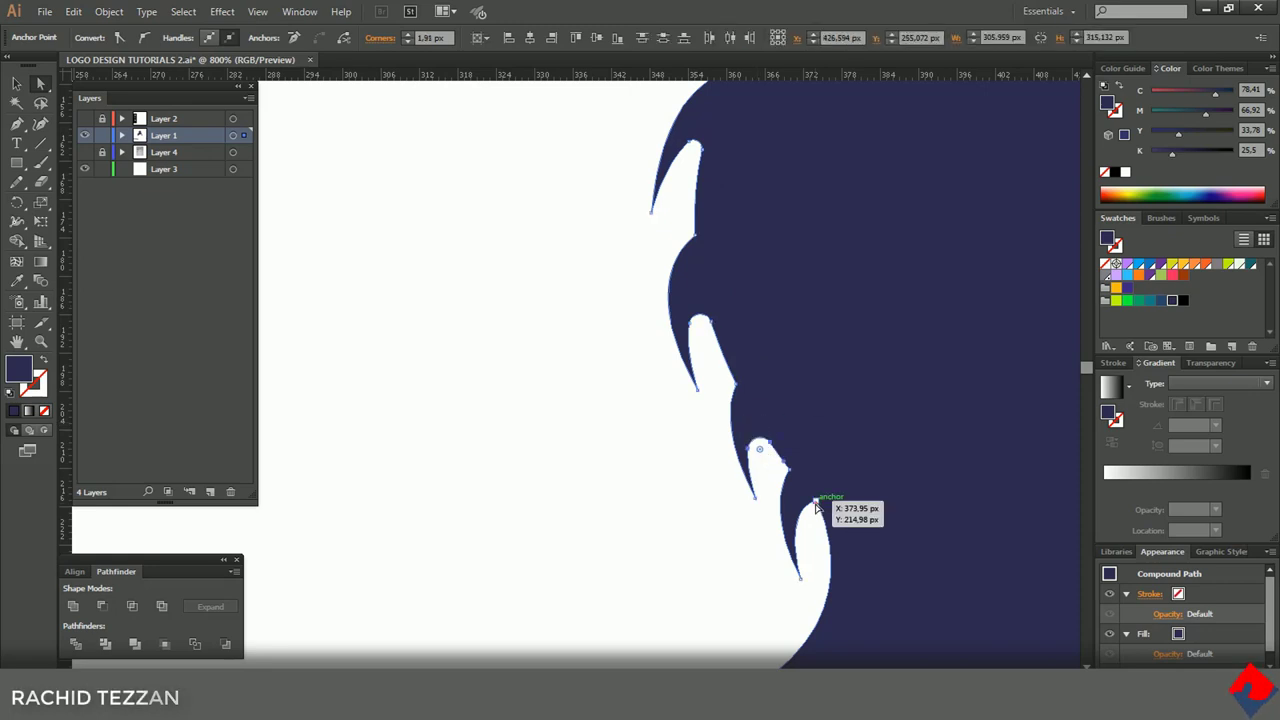
{"action": "left_click", "coordinate": [818, 504]}
{"action": "left_click_drag", "start_coordinate": [813, 518], "coordinate": [815, 533]}
- Round the notches beneath the three upper mane tufts with live corners, about 3.5 px and 3.3 px on the first two
{"action": "scroll", "coordinate": [735, 492], "scroll_direction": "down", "scroll_amount": 2}
{"action": "left_click", "coordinate": [754, 242]}
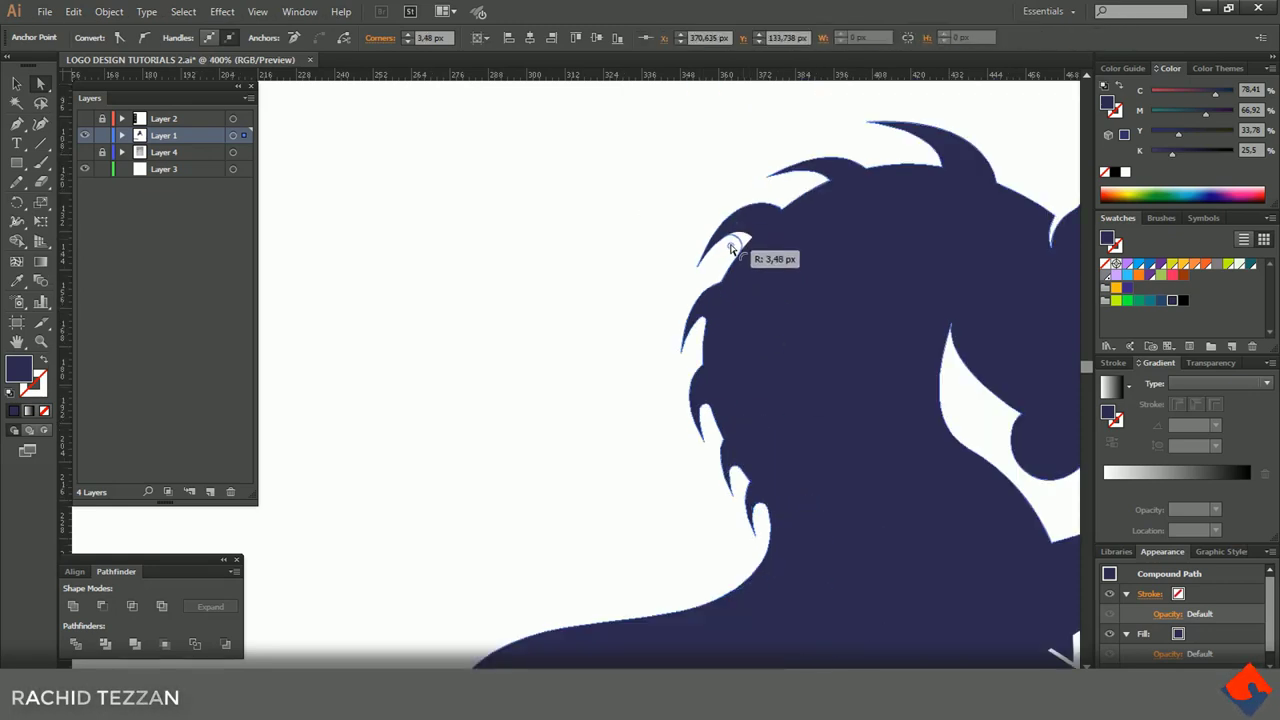
{"action": "left_click_drag", "start_coordinate": [731, 248], "coordinate": [731, 249]}
{"action": "left_click", "coordinate": [813, 182]}
{"action": "left_click_drag", "start_coordinate": [804, 184], "coordinate": [804, 185]}
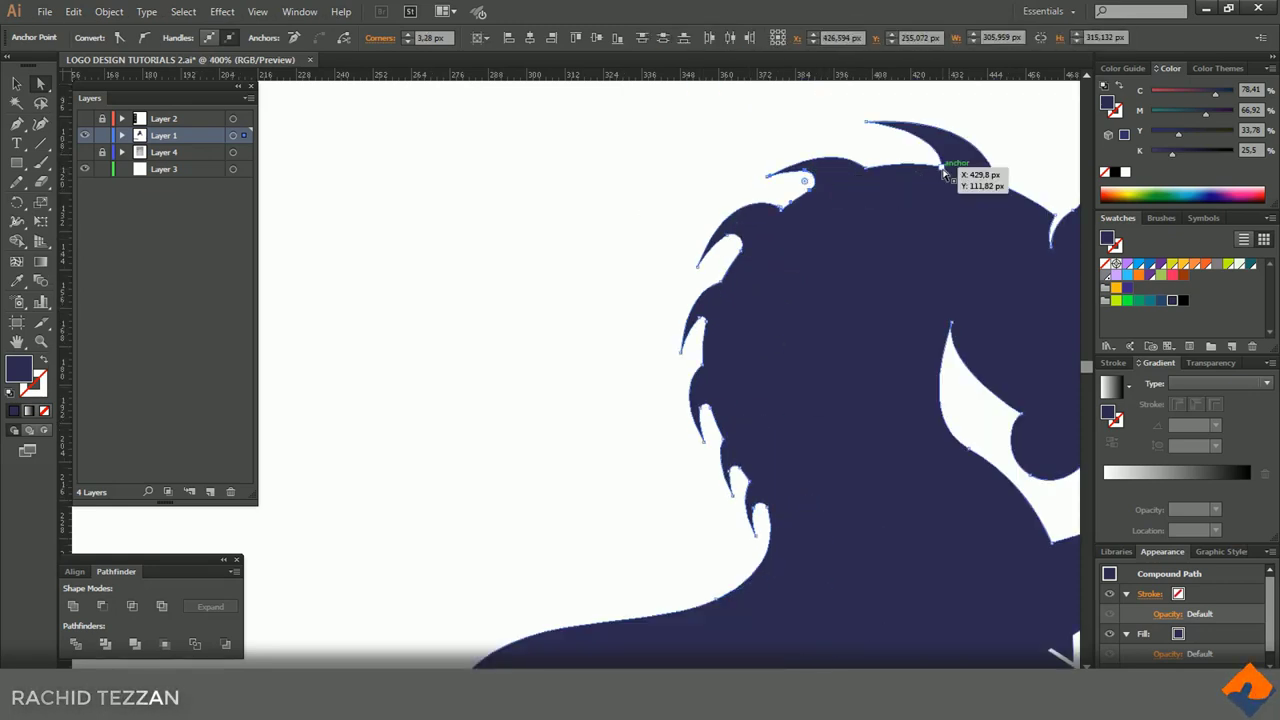
{"action": "left_click", "coordinate": [942, 167]}
{"action": "left_click_drag", "start_coordinate": [930, 160], "coordinate": [919, 153]}
{"action": "left_click", "coordinate": [709, 221]}
- Cut the eye shape out of the horse's head with Shape Builder
{"action": "scroll", "coordinate": [709, 222], "scroll_direction": "down", "scroll_amount": 3}
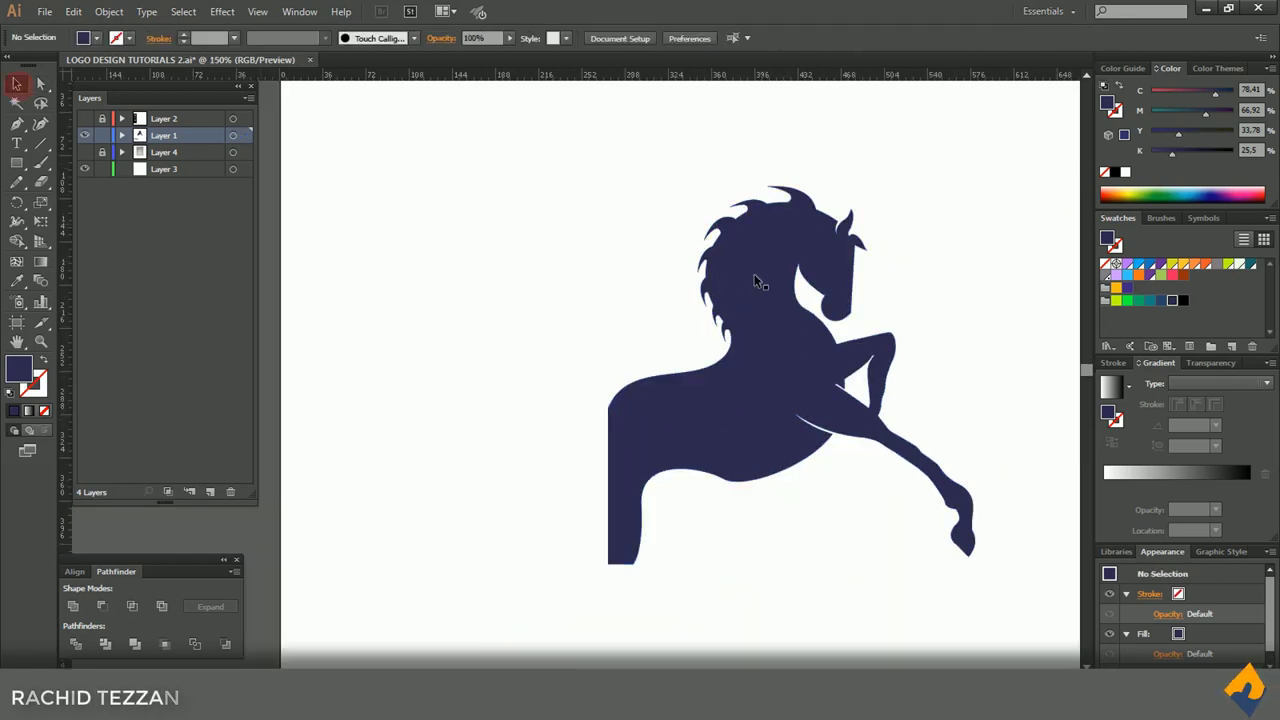
{"action": "scroll", "coordinate": [951, 314], "scroll_direction": "up", "scroll_amount": 1}
{"action": "left_click_drag", "start_coordinate": [926, 218], "coordinate": [759, 313]}
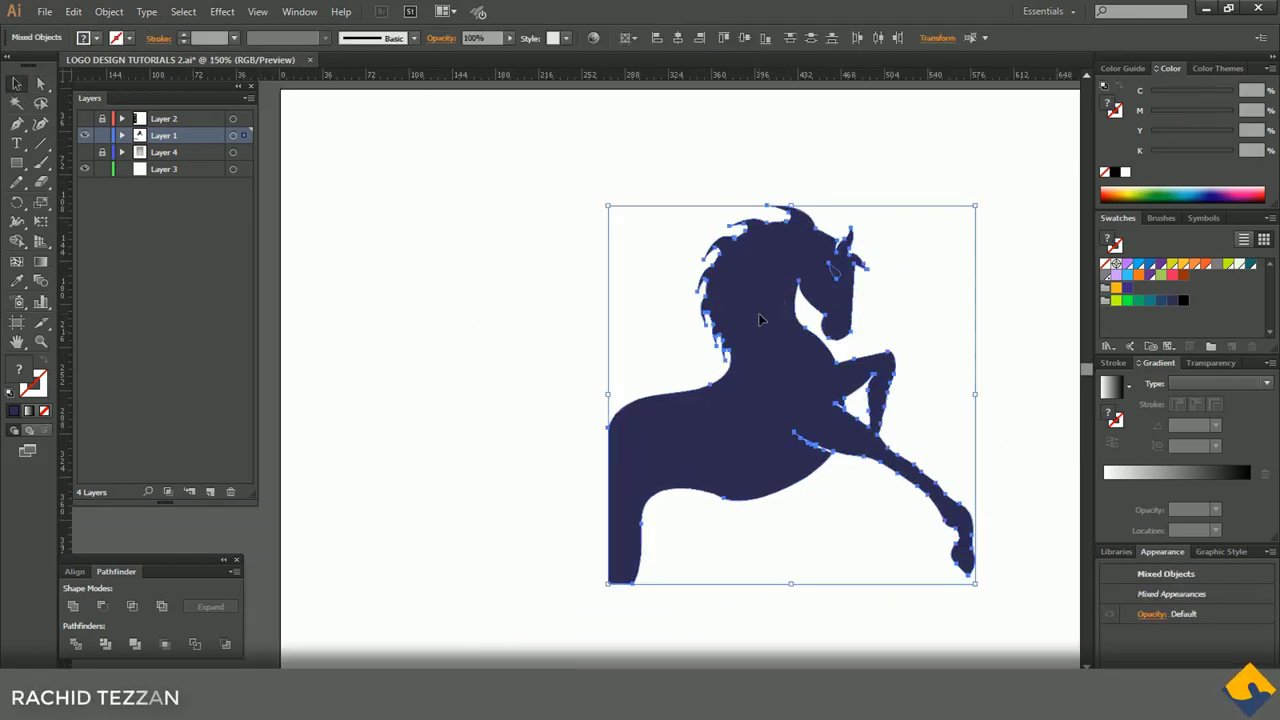
{"action": "left_click", "coordinate": [17, 241]}
{"action": "scroll", "coordinate": [861, 282], "scroll_direction": "up", "scroll_amount": 3}
{"action": "left_click", "coordinate": [788, 259], "text": "alt"}
{"action": "left_click", "coordinate": [16, 84]}
{"action": "left_click", "coordinate": [977, 300]}
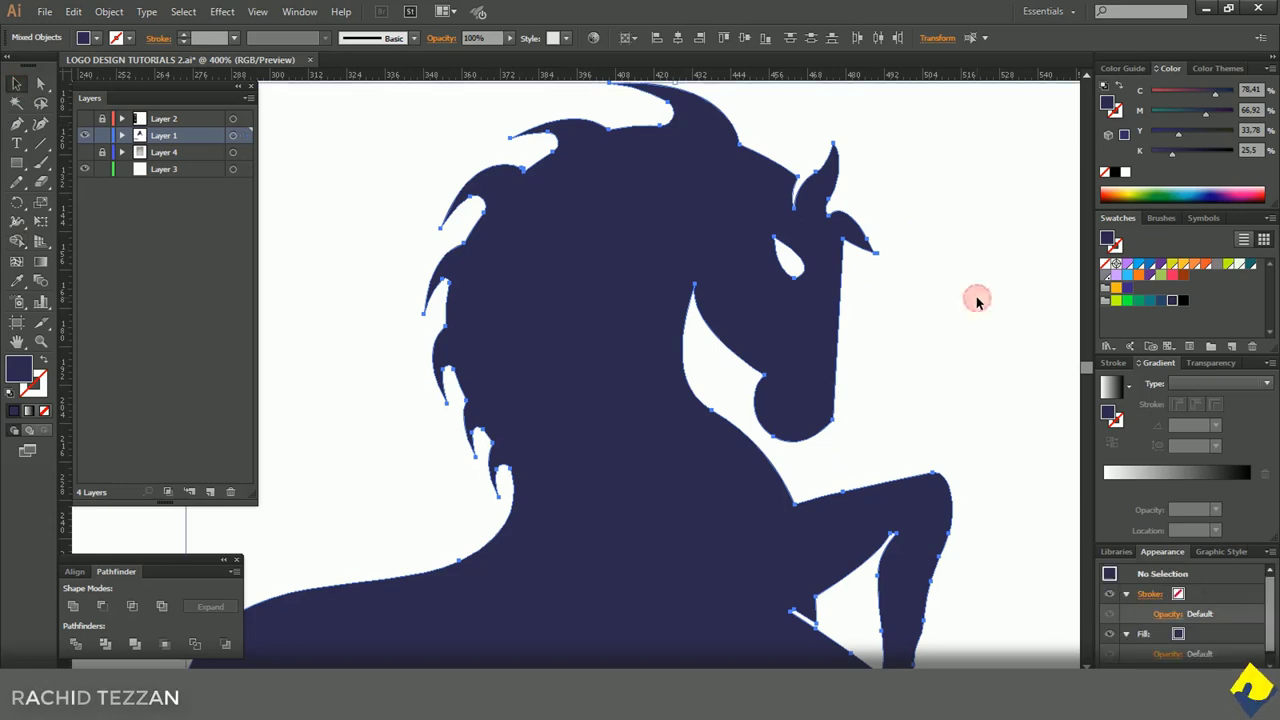
{"action": "scroll", "coordinate": [978, 300], "scroll_direction": "down", "scroll_amount": 3}
- Adjust the curve handle of the belly's lowest anchor point to smooth the underside of the horse
{"action": "left_click", "coordinate": [752, 510]}
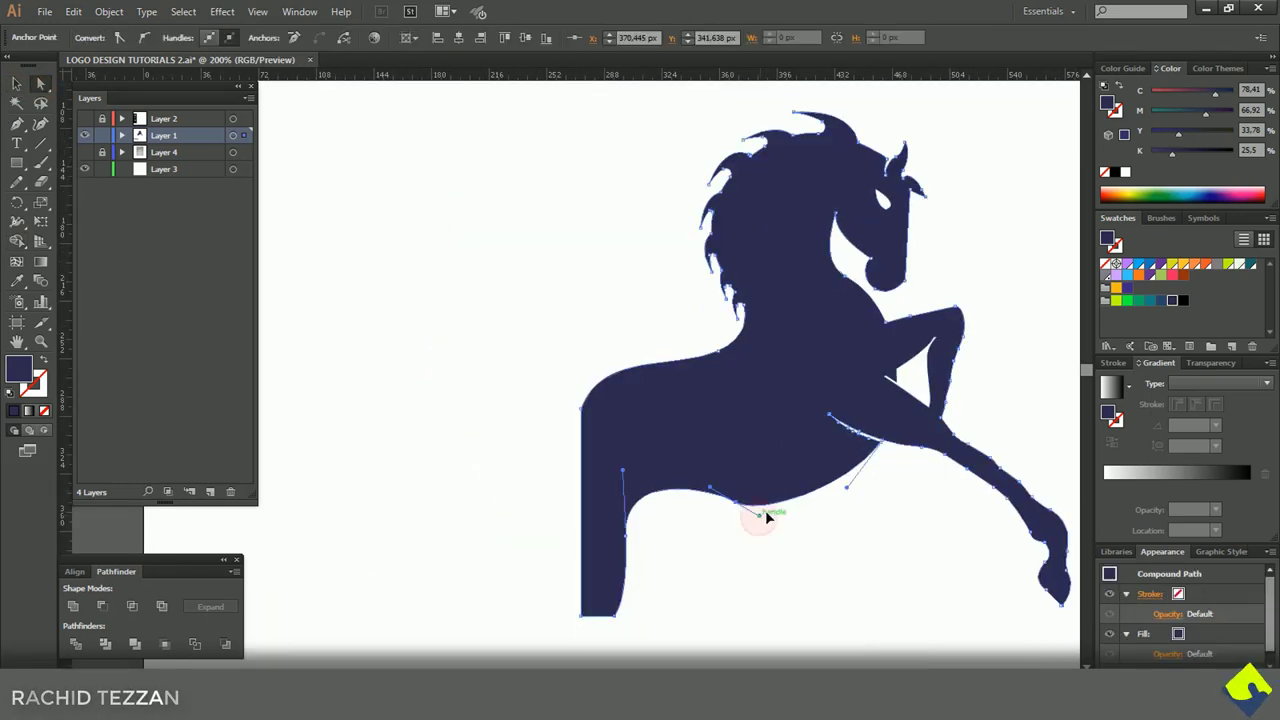
{"action": "left_click_drag", "start_coordinate": [765, 513], "coordinate": [768, 510]}
{"action": "left_click", "coordinate": [760, 538]}
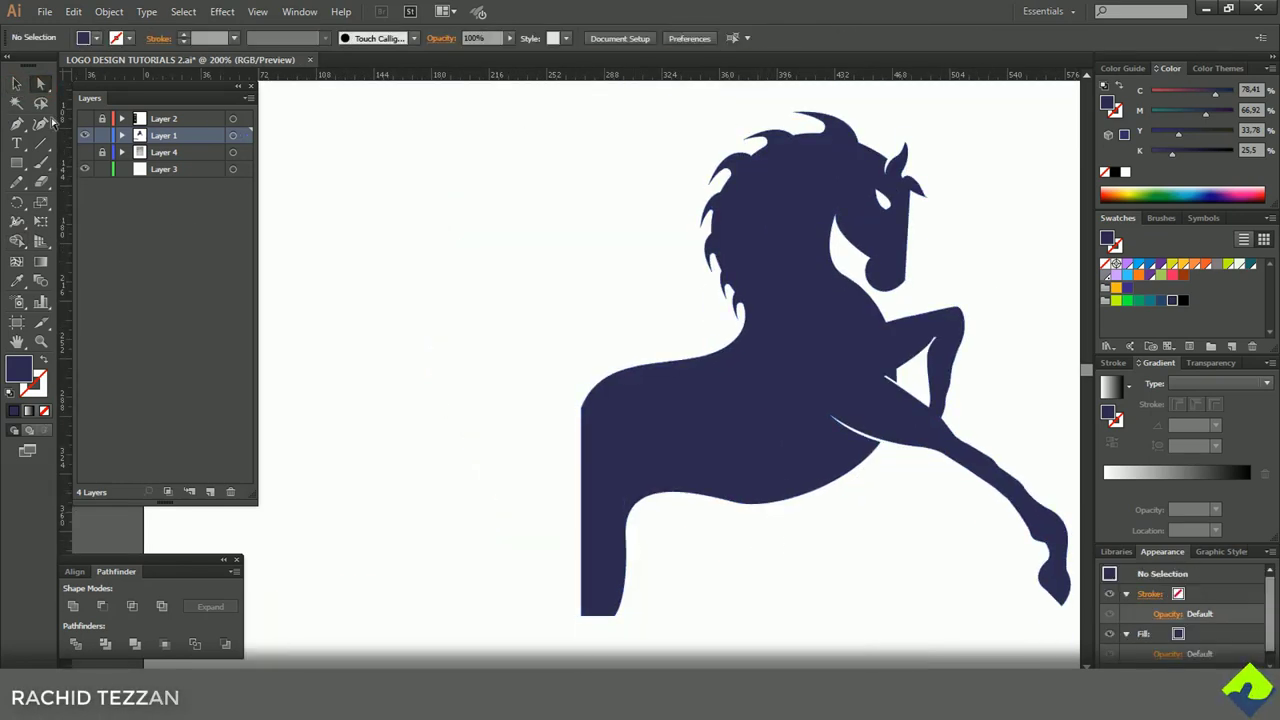
- Scale the horse down proportionally to about 194 by 199 px
{"action": "key", "text": "ctrl+minus"}
{"action": "key", "text": "ctrl+minus"}
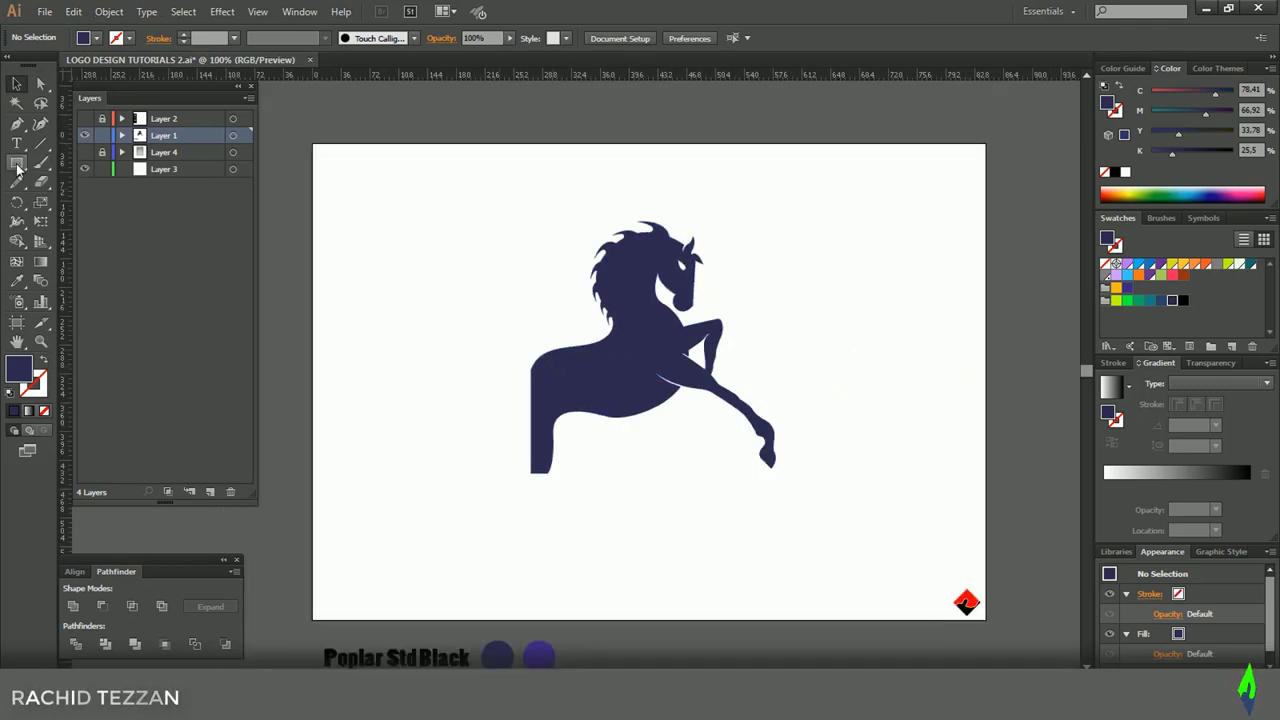
{"action": "left_click", "coordinate": [623, 357]}
{"action": "left_click_drag", "start_coordinate": [777, 218], "coordinate": [686, 314]}
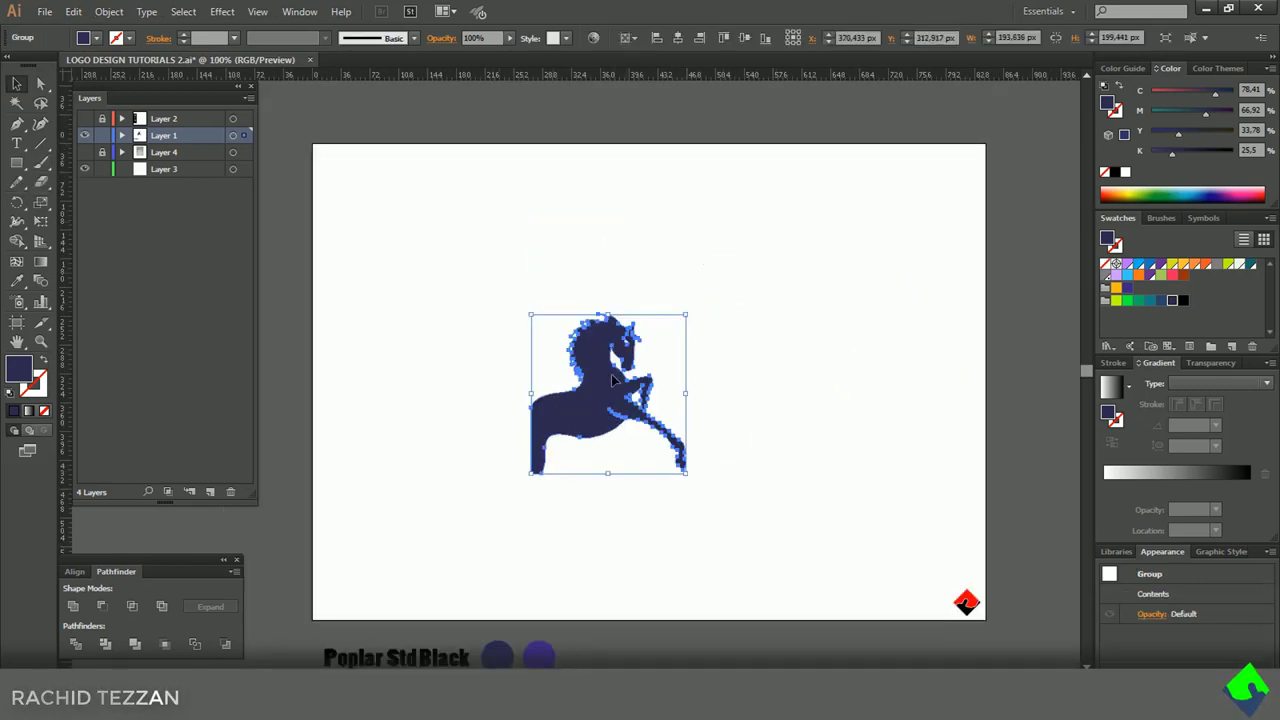
- Start a half-shield path beside the horse with the Pen tool, drawing its straight vertical outer edge
{"action": "left_click", "coordinate": [17, 125]}
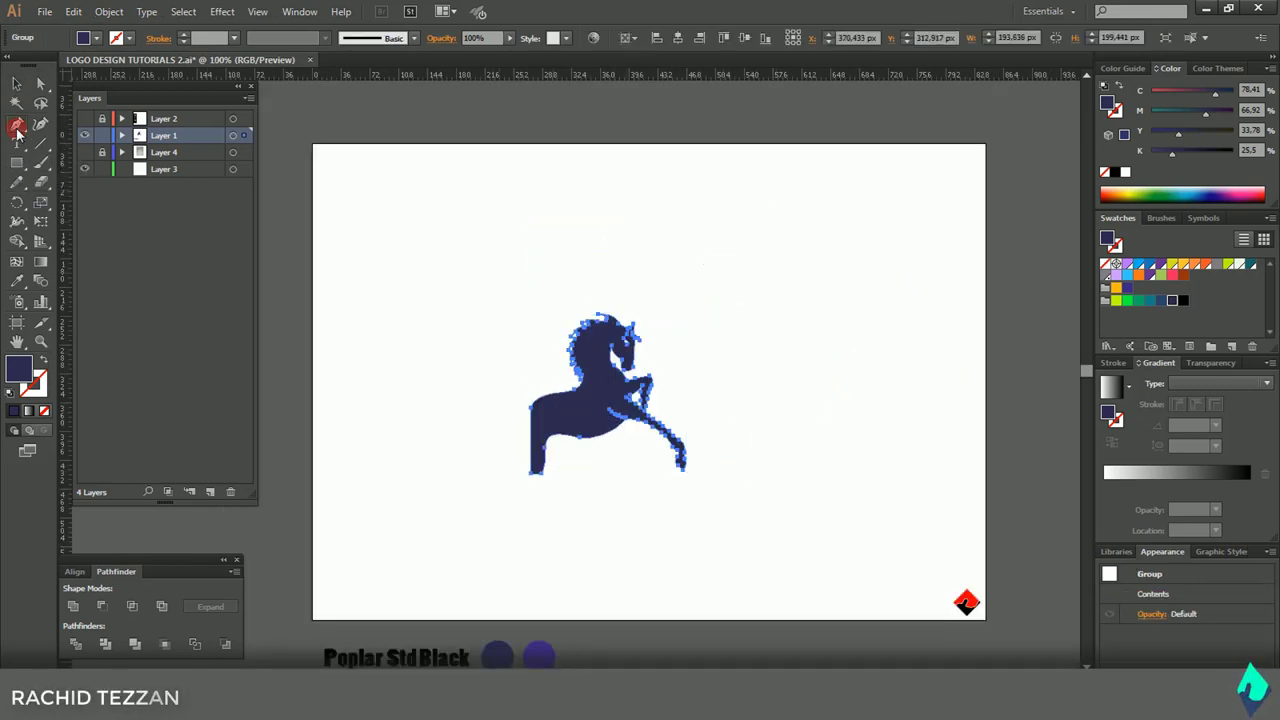
{"action": "left_click", "coordinate": [737, 292]}
{"action": "left_click", "coordinate": [737, 412]}
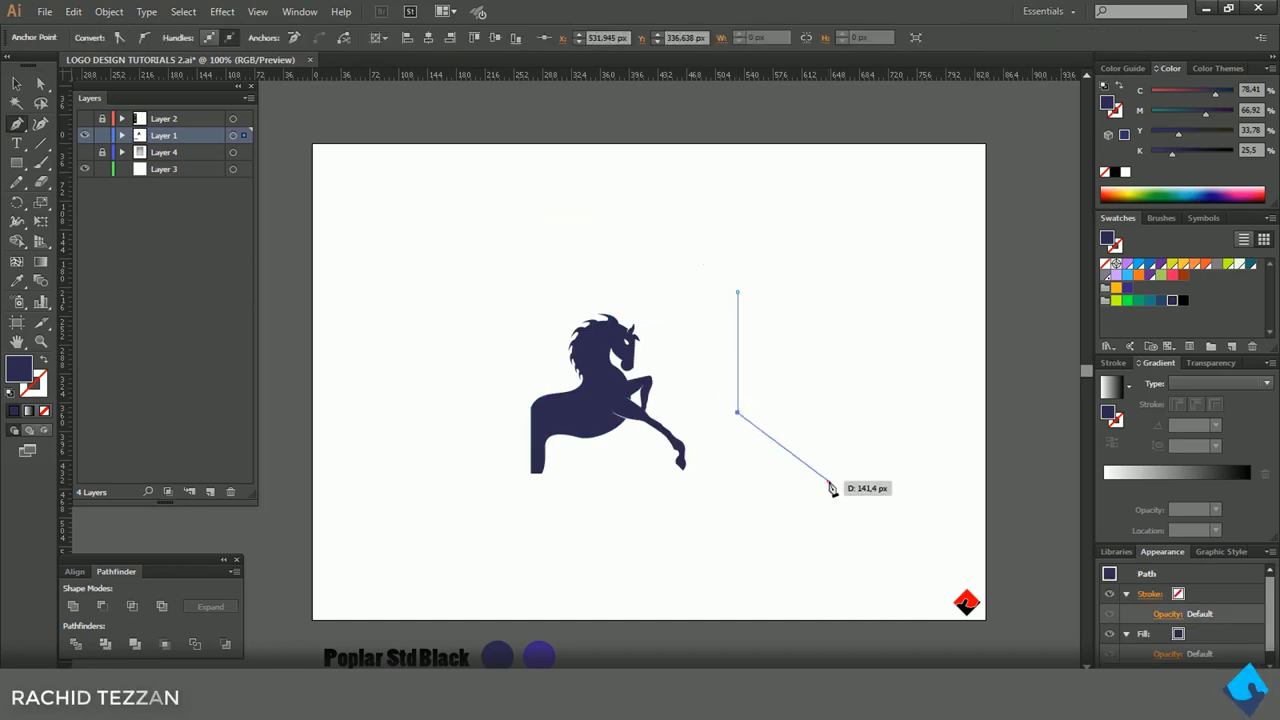
{"action": "left_click_drag", "start_coordinate": [920, 508], "coordinate": [918, 502]}
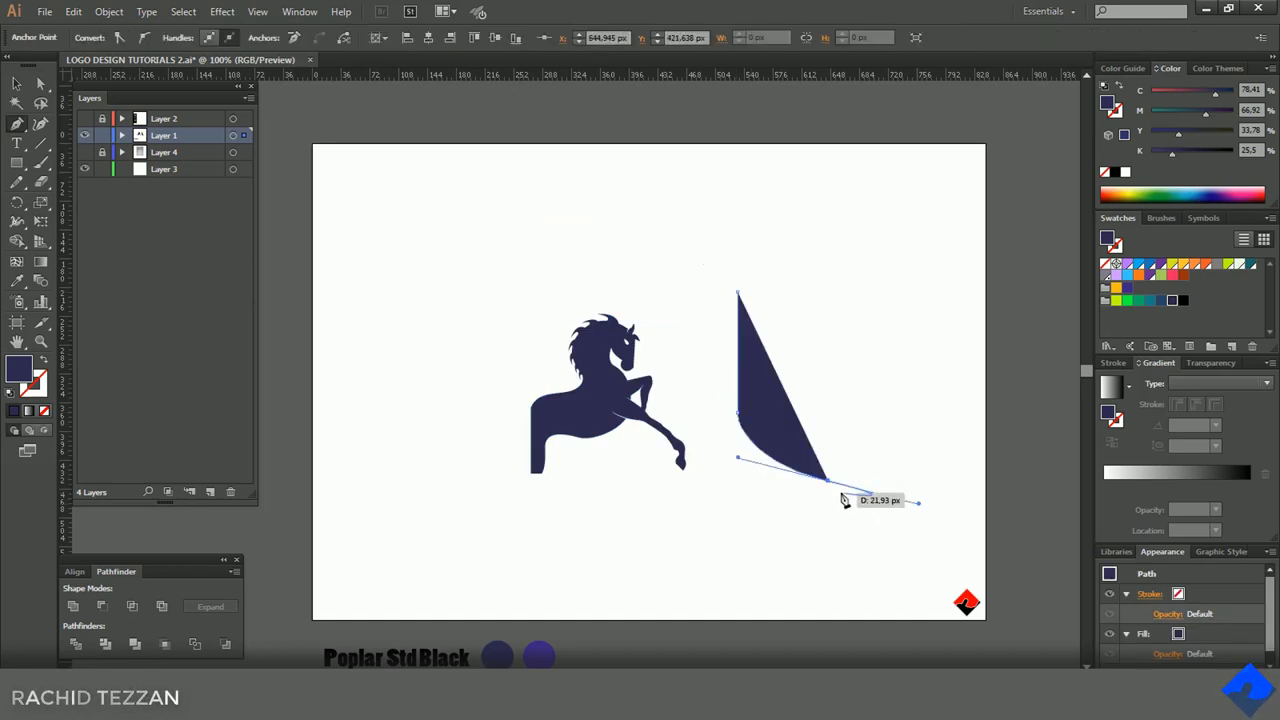
{"action": "key", "text": "ctrl+z"}
{"action": "key", "text": "ctrl+z"}
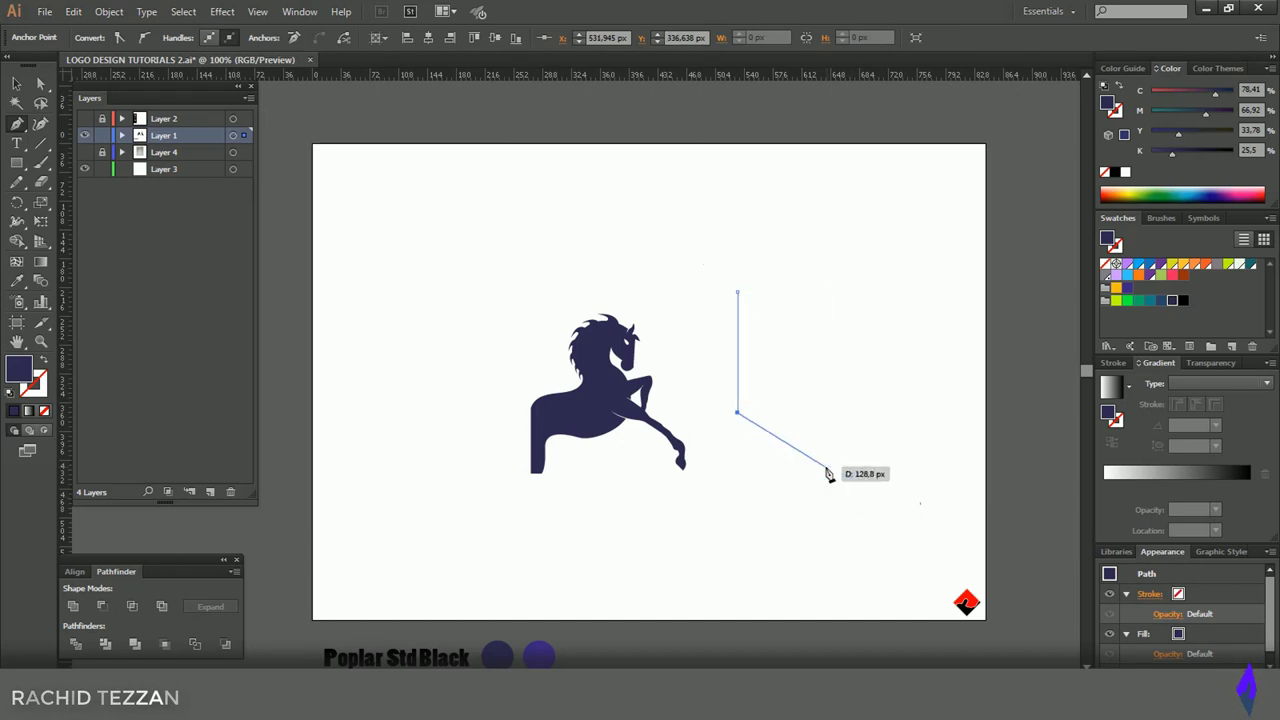
- Complete the half shield with a curved lower edge ending in a point, a vertical inner edge and a flat top
{"action": "left_click_drag", "start_coordinate": [791, 455], "coordinate": [822, 486]}
{"action": "left_click", "coordinate": [791, 455]}
{"action": "left_click", "coordinate": [818, 293]}
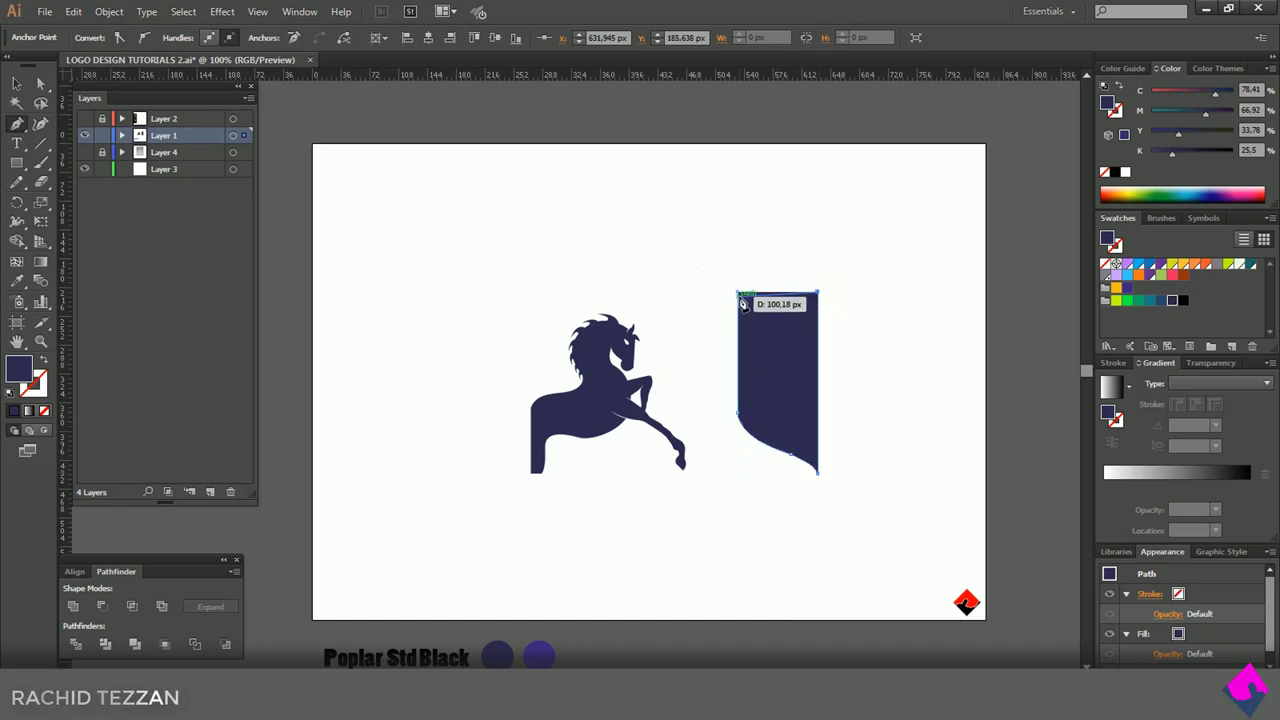
- Move the half shield's upper outer corner slightly outward so its side tapers toward the bottom
{"action": "left_click", "coordinate": [40, 84]}
{"action": "left_click", "coordinate": [896, 327]}
{"action": "left_click_drag", "start_coordinate": [778, 480], "coordinate": [770, 513]}
{"action": "left_click_drag", "start_coordinate": [711, 391], "coordinate": [771, 456]}
{"action": "left_click", "coordinate": [721, 424]}
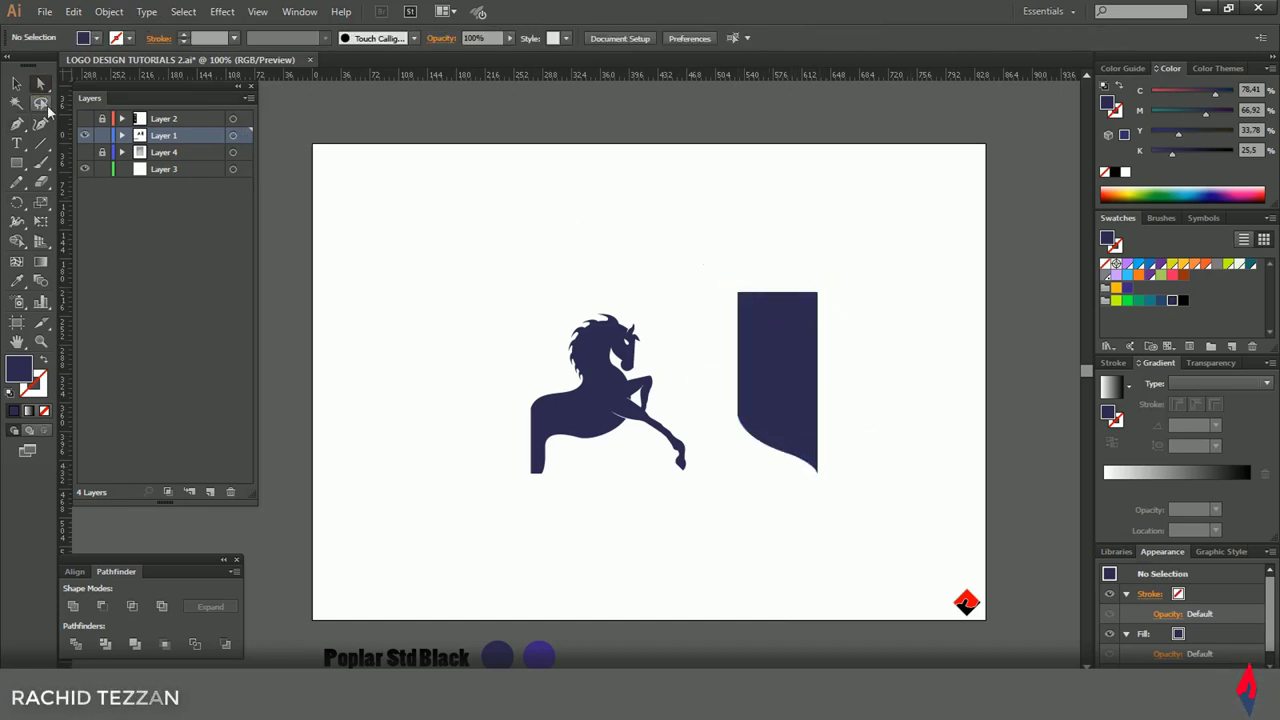
{"action": "left_click_drag", "start_coordinate": [737, 292], "coordinate": [726, 292]}
{"action": "left_click", "coordinate": [686, 306]}
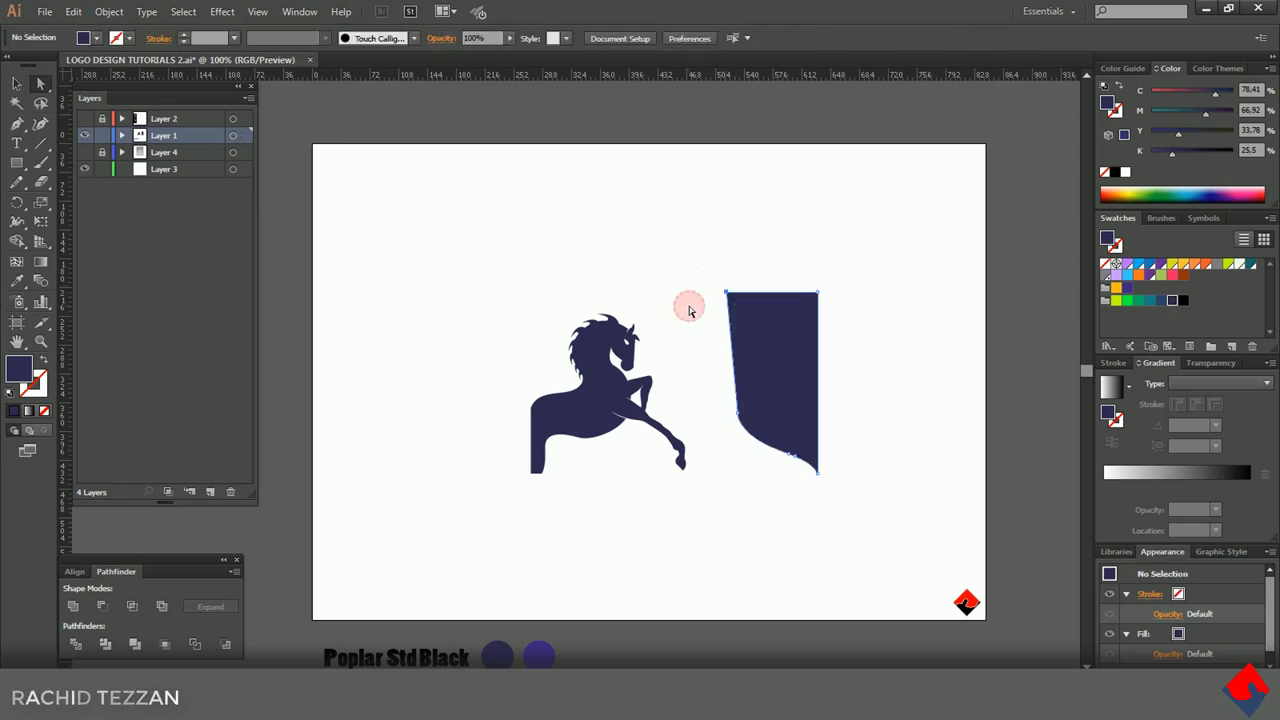
- Centre the half shield on the artboard horizontally and vertically, and move the horse clear to its left
{"action": "left_click", "coordinate": [14, 85]}
{"action": "key", "text": "ctrl+a"}
{"action": "left_click", "coordinate": [677, 41]}
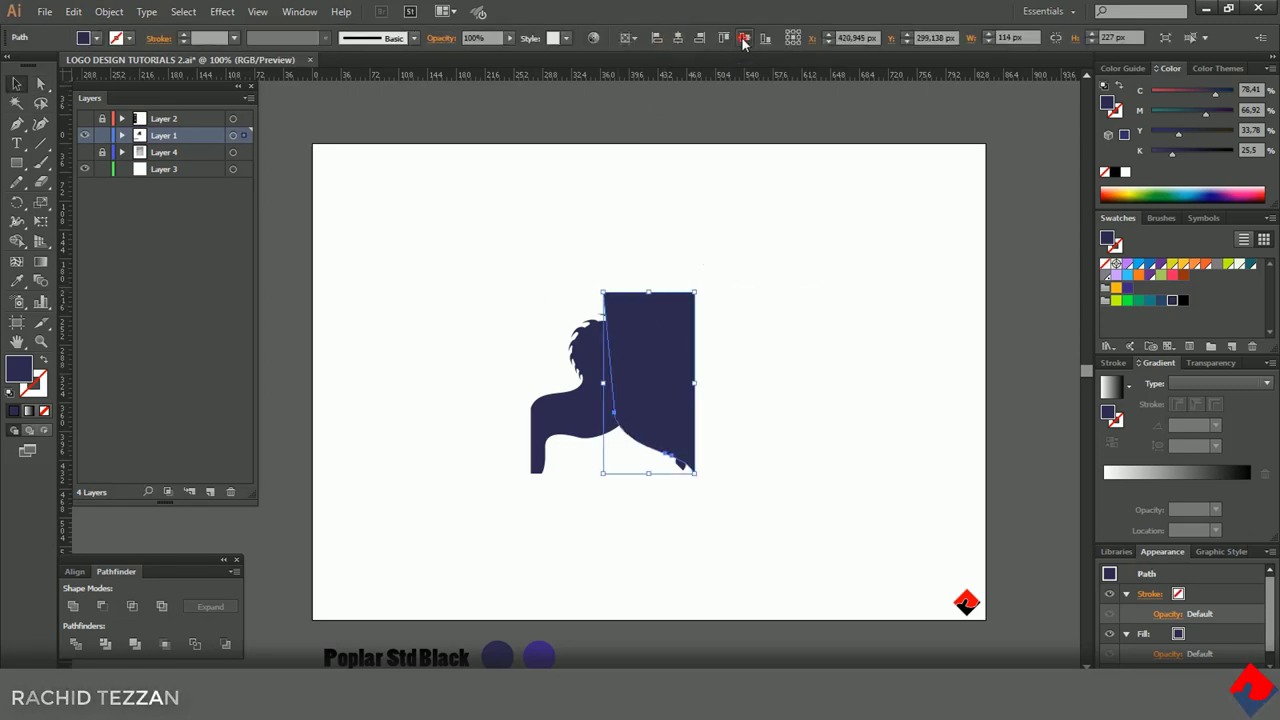
{"action": "left_click", "coordinate": [745, 41]}
{"action": "left_click", "coordinate": [665, 225]}
{"action": "left_click_drag", "start_coordinate": [560, 428], "coordinate": [422, 428]}
- Reflect a copy of the half shield across its vertical inner edge and combine both halves into one full shield
{"action": "left_click", "coordinate": [646, 386]}
{"action": "left_click_drag", "start_coordinate": [16, 198], "coordinate": [40, 200]}
{"action": "left_click", "coordinate": [694, 472], "text": "alt"}
{"action": "left_click", "coordinate": [966, 437]}
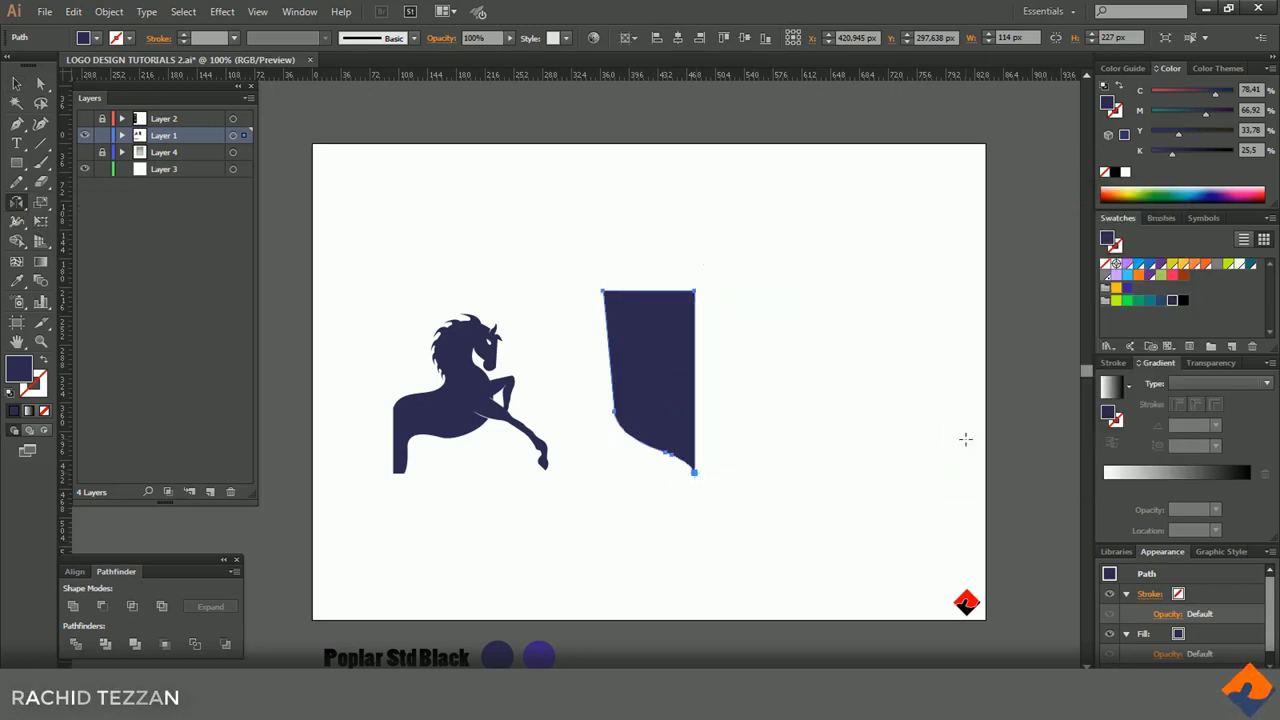
{"action": "key", "text": "v"}
{"action": "left_click", "coordinate": [852, 268]}
{"action": "left_click_drag", "start_coordinate": [735, 361], "coordinate": [664, 452]}
{"action": "key", "text": "ctrl+g"}
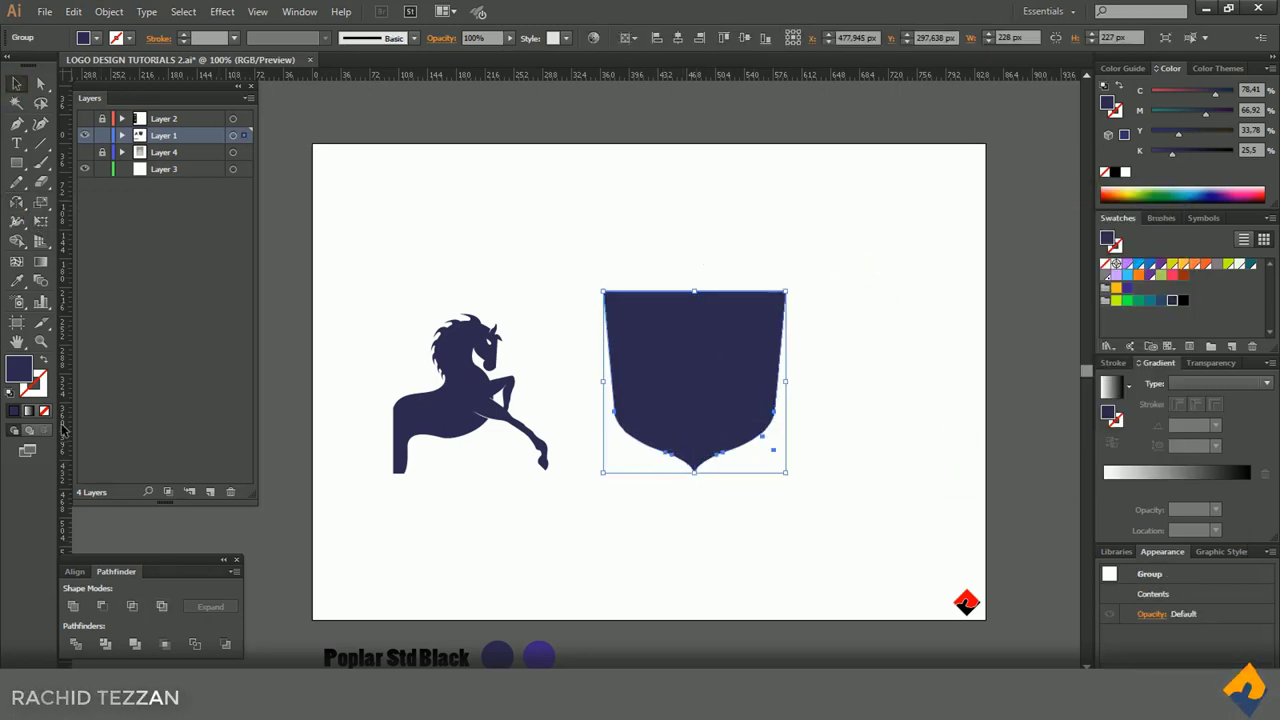
- Swap the shield's fill and stroke, and remove the stray anchor points near its lower right curve
{"action": "left_click", "coordinate": [45, 362]}
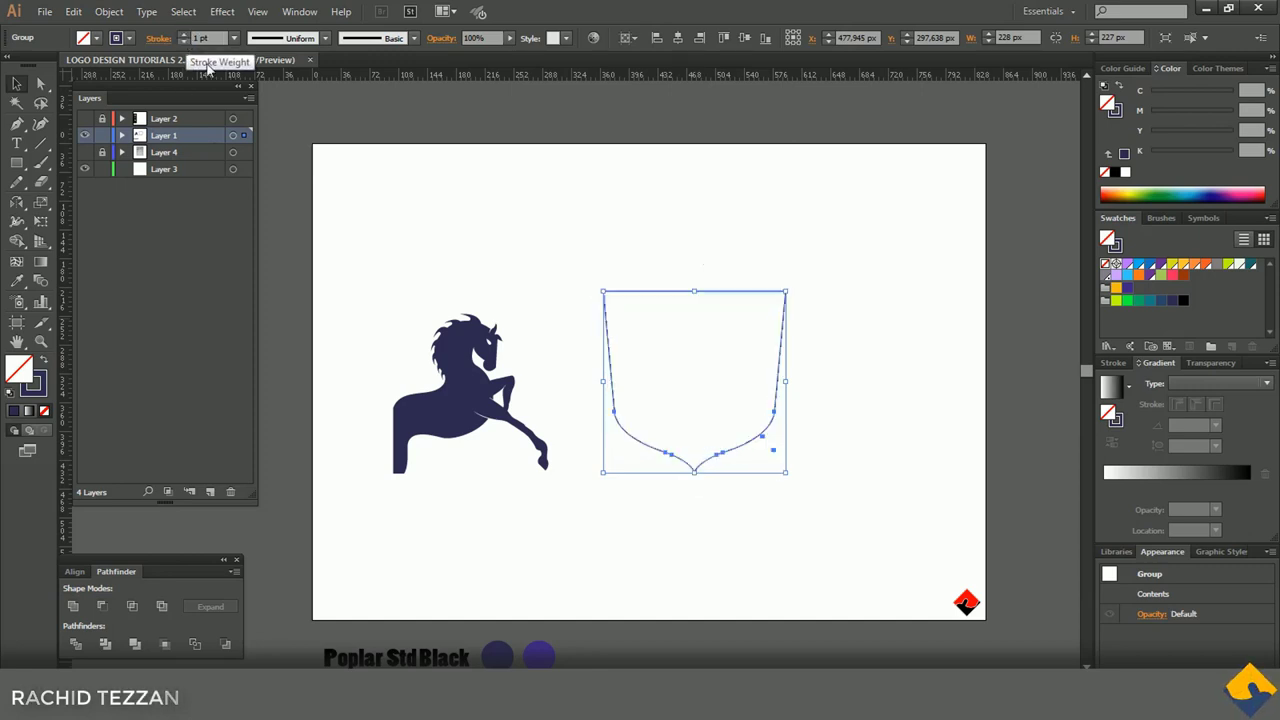
{"action": "key", "text": "a"}
{"action": "left_click", "coordinate": [771, 451]}
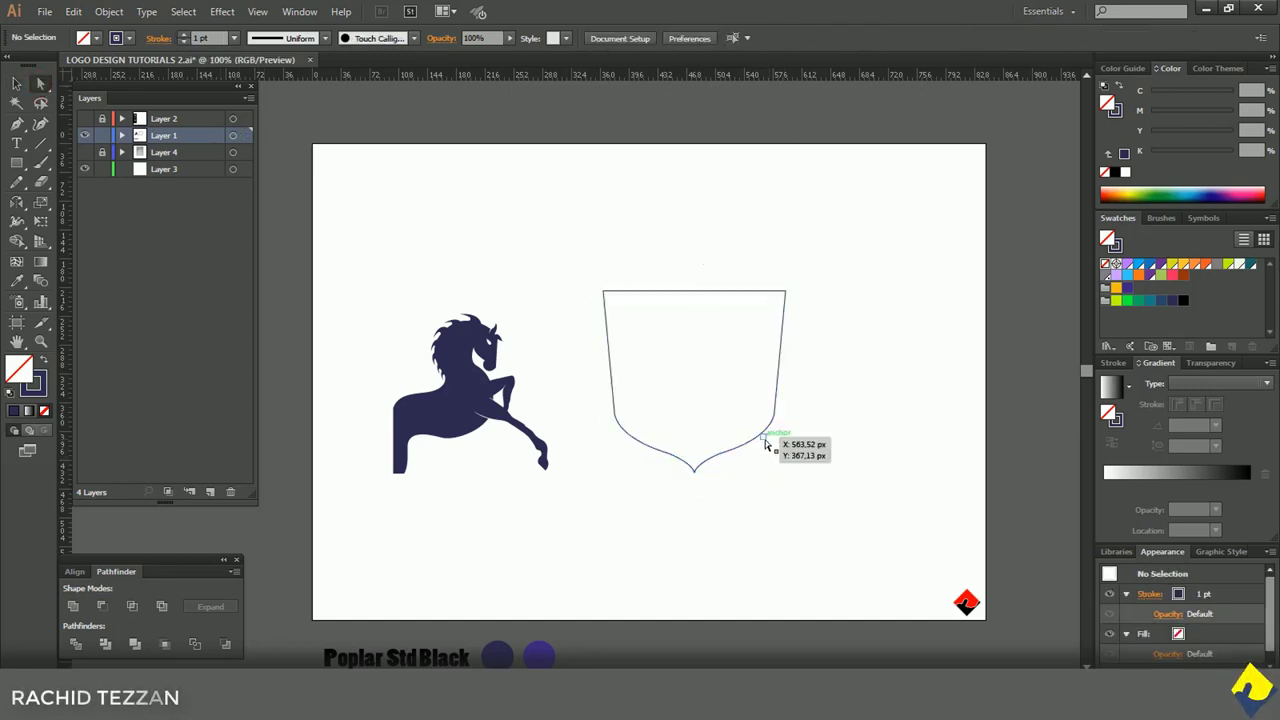
- Set the shield outline's stroke weight to 10 pt
{"action": "left_click_drag", "start_coordinate": [609, 251], "coordinate": [648, 333]}
{"action": "left_click", "coordinate": [183, 35], "text": "shift"}
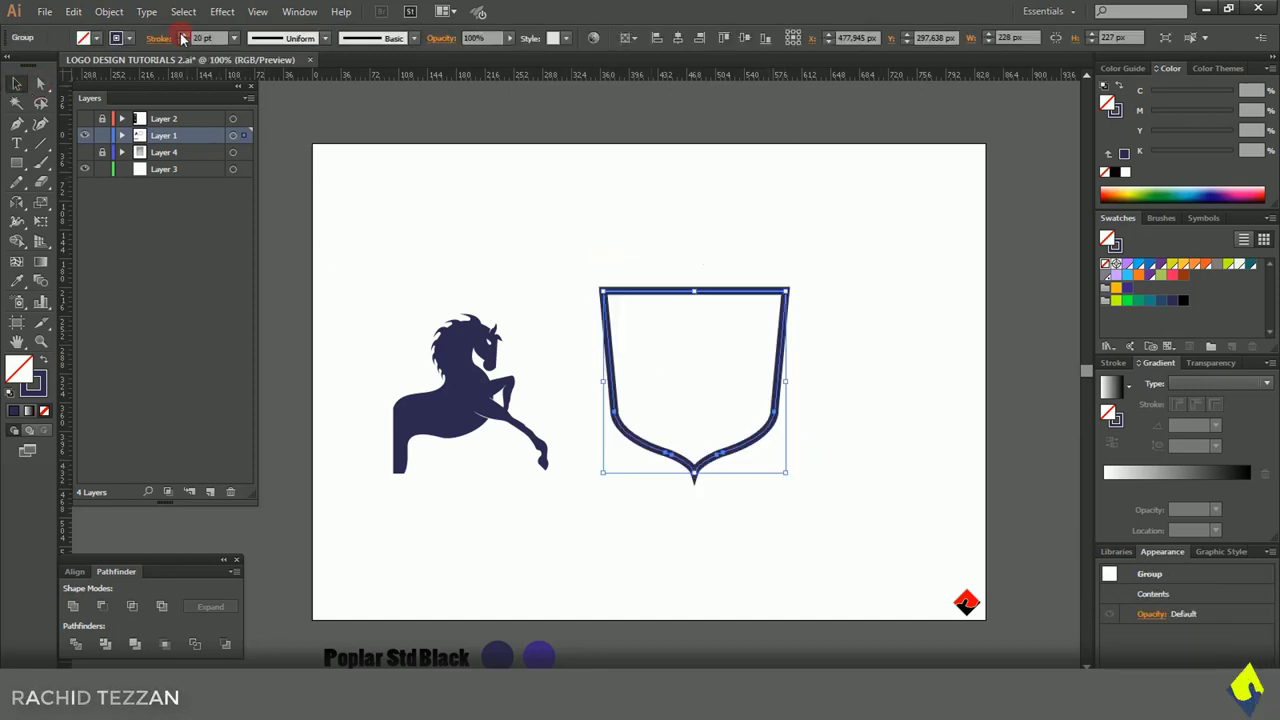
{"action": "left_click", "coordinate": [183, 35], "text": "shift"}
{"action": "left_click", "coordinate": [183, 42], "text": "shift"}
{"action": "left_click", "coordinate": [831, 263]}
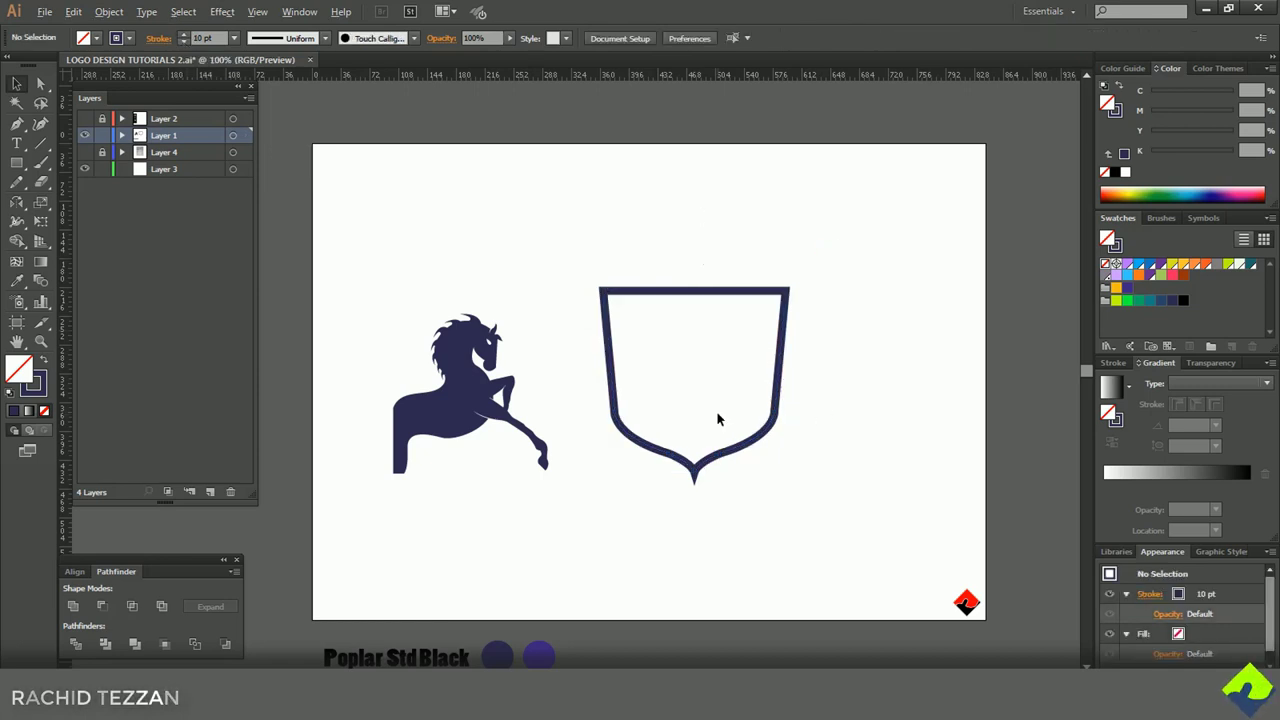
- Thicken the shield's outline at the middle of its top edge and at its bottom tip with the Width tool
{"action": "scroll", "coordinate": [717, 419], "scroll_direction": "up", "scroll_amount": 1}
{"action": "left_click", "coordinate": [717, 419]}
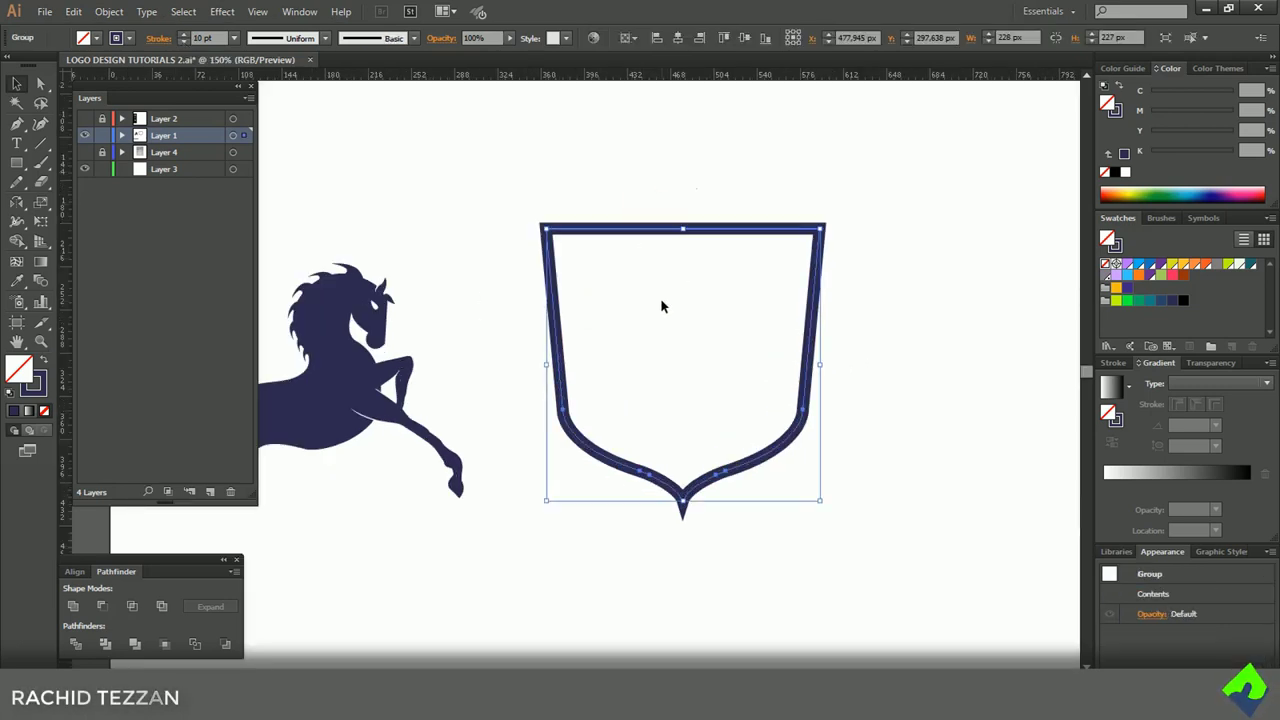
{"action": "left_click", "coordinate": [17, 221]}
{"action": "left_click_drag", "start_coordinate": [685, 232], "coordinate": [686, 244]}
{"action": "left_click_drag", "start_coordinate": [683, 505], "coordinate": [705, 513]}
{"action": "left_click", "coordinate": [18, 86]}
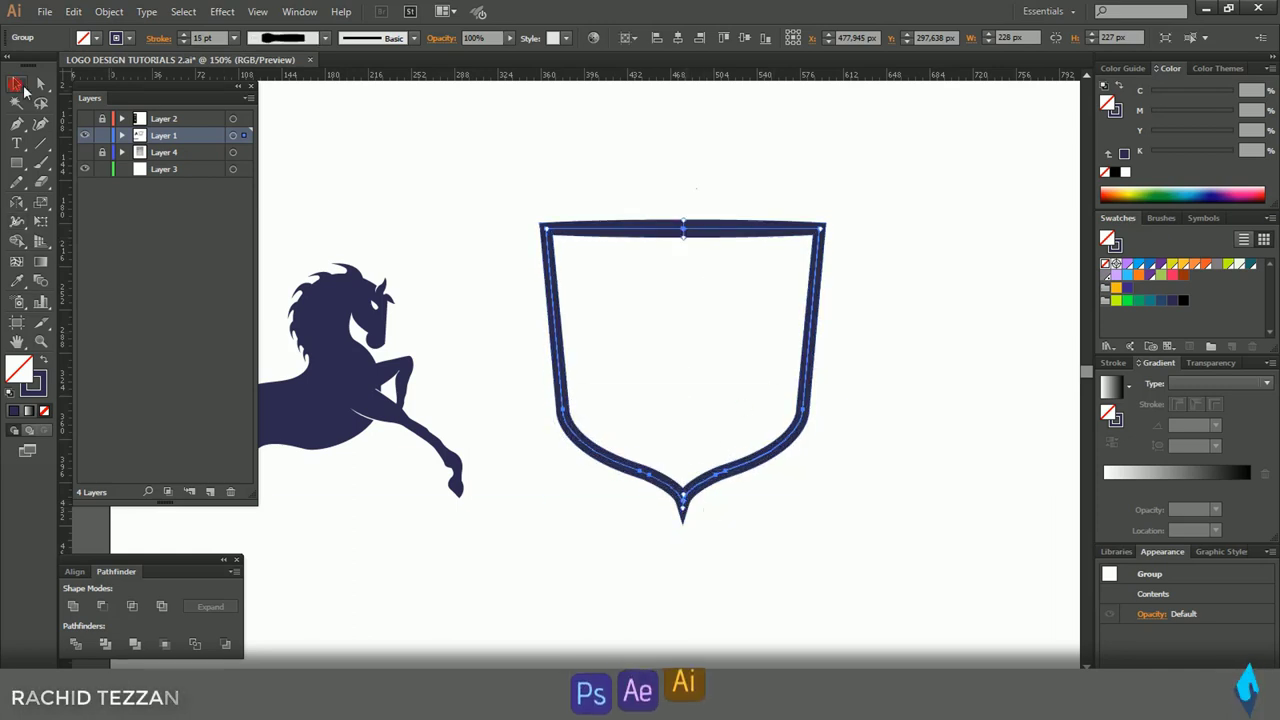
{"action": "left_click", "coordinate": [884, 248]}
- Centre the horse and the shield on the artboard horizontally and vertically so that they overlap
{"action": "scroll", "coordinate": [880, 256], "scroll_direction": "down", "scroll_amount": 1}
{"action": "left_click", "coordinate": [520, 330]}
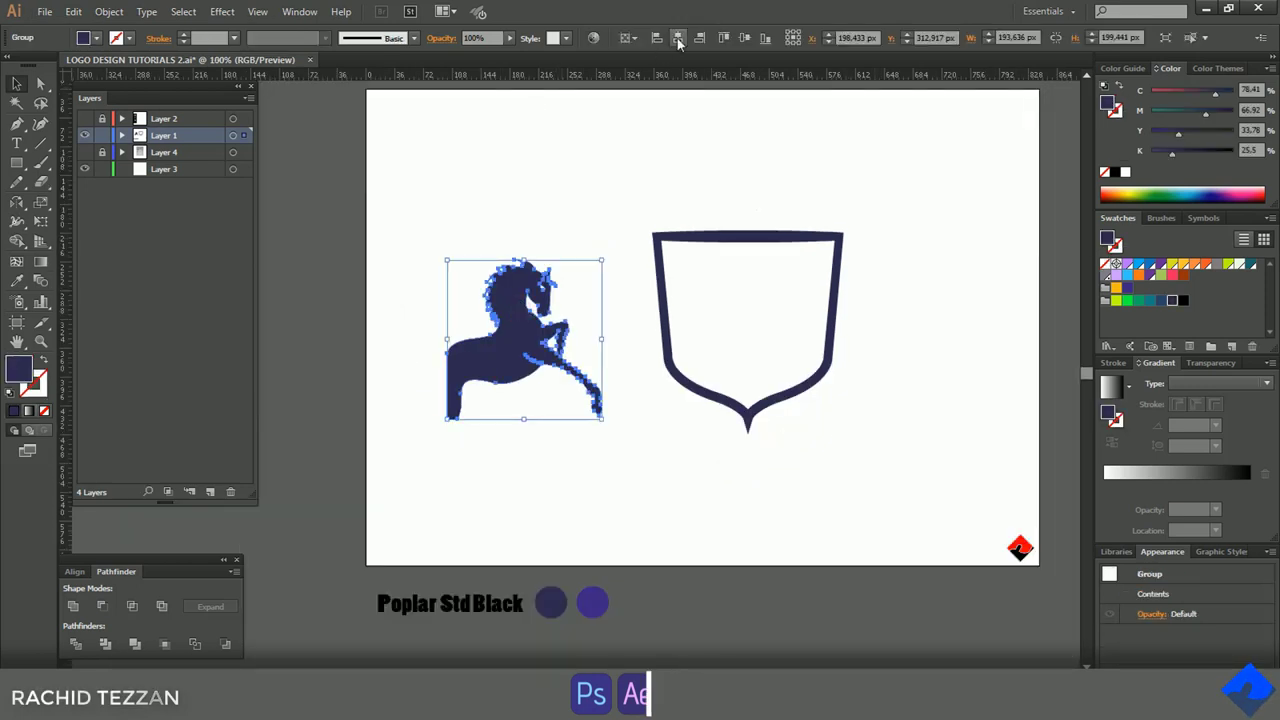
{"action": "left_click", "coordinate": [678, 38]}
{"action": "left_click", "coordinate": [754, 38]}
{"action": "left_click_drag", "start_coordinate": [847, 222], "coordinate": [825, 242]}
{"action": "left_click", "coordinate": [678, 38]}
{"action": "left_click", "coordinate": [750, 39]}
{"action": "left_click", "coordinate": [845, 275]}
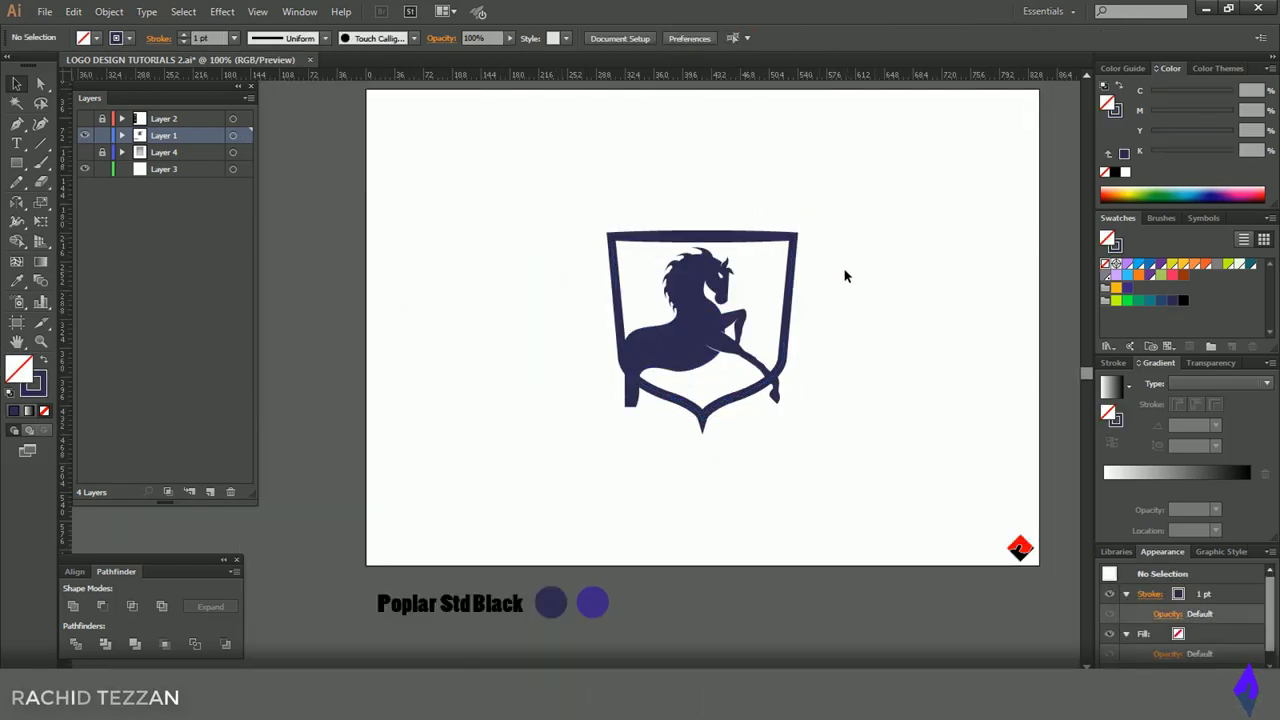
- Enlarge the horse and position it so its head rises above the shield's top edge and its foreleg crosses the side
{"action": "scroll", "coordinate": [800, 395], "scroll_direction": "up", "scroll_amount": 2}
{"action": "left_click_drag", "start_coordinate": [715, 427], "coordinate": [732, 400]}
{"action": "left_click_drag", "start_coordinate": [647, 454], "coordinate": [622, 479]}
{"action": "left_click", "coordinate": [846, 375]}
- Convert the shield's stroke into a filled shape with Outline Stroke
{"action": "left_click", "coordinate": [792, 332]}
{"action": "left_click", "coordinate": [112, 14]}
{"action": "mouse_move", "coordinate": [290, 338]}
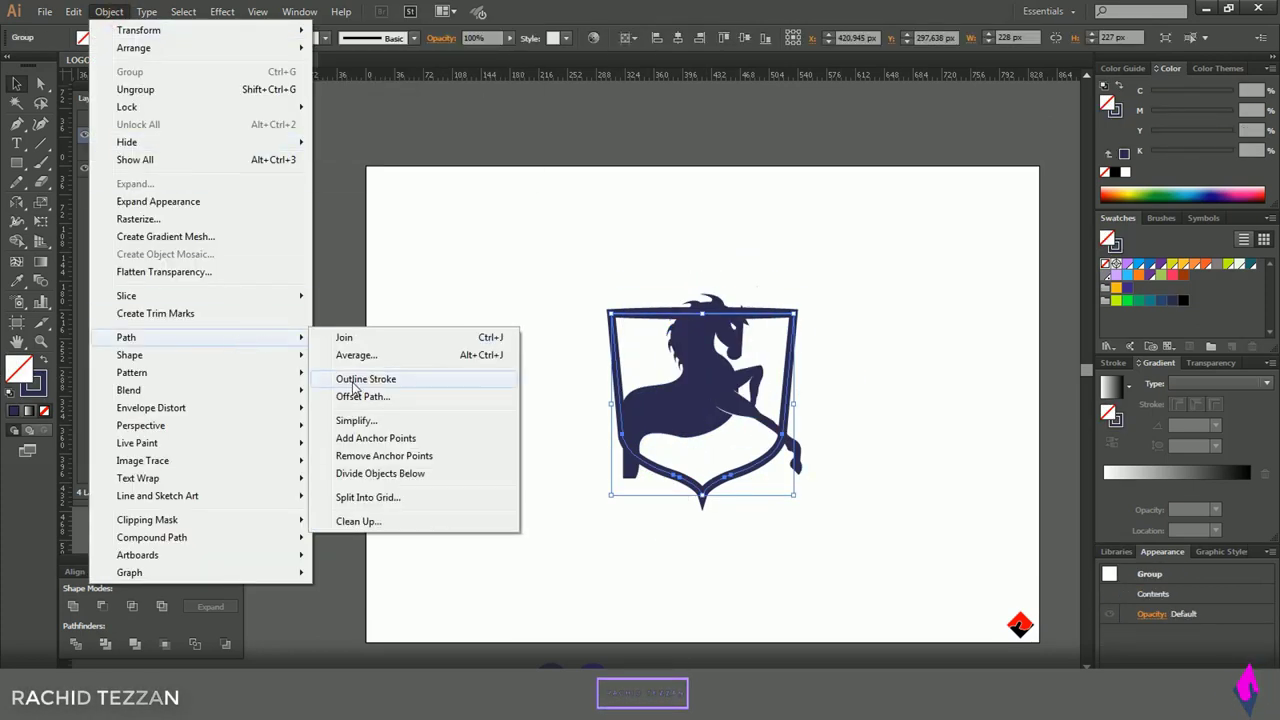
{"action": "left_click", "coordinate": [356, 385]}
- Remove the hind leg part outside the shield and the shield's right side with the Shape Builder tool
{"action": "key", "text": "ctrl+plus"}
{"action": "mouse_move", "coordinate": [815, 278]}
{"action": "left_mouse_down"}
{"action": "mouse_move", "coordinate": [797, 310]}
{"action": "mouse_move", "coordinate": [812, 276]}
{"action": "mouse_move", "coordinate": [495, 452]}
{"action": "left_mouse_up"}
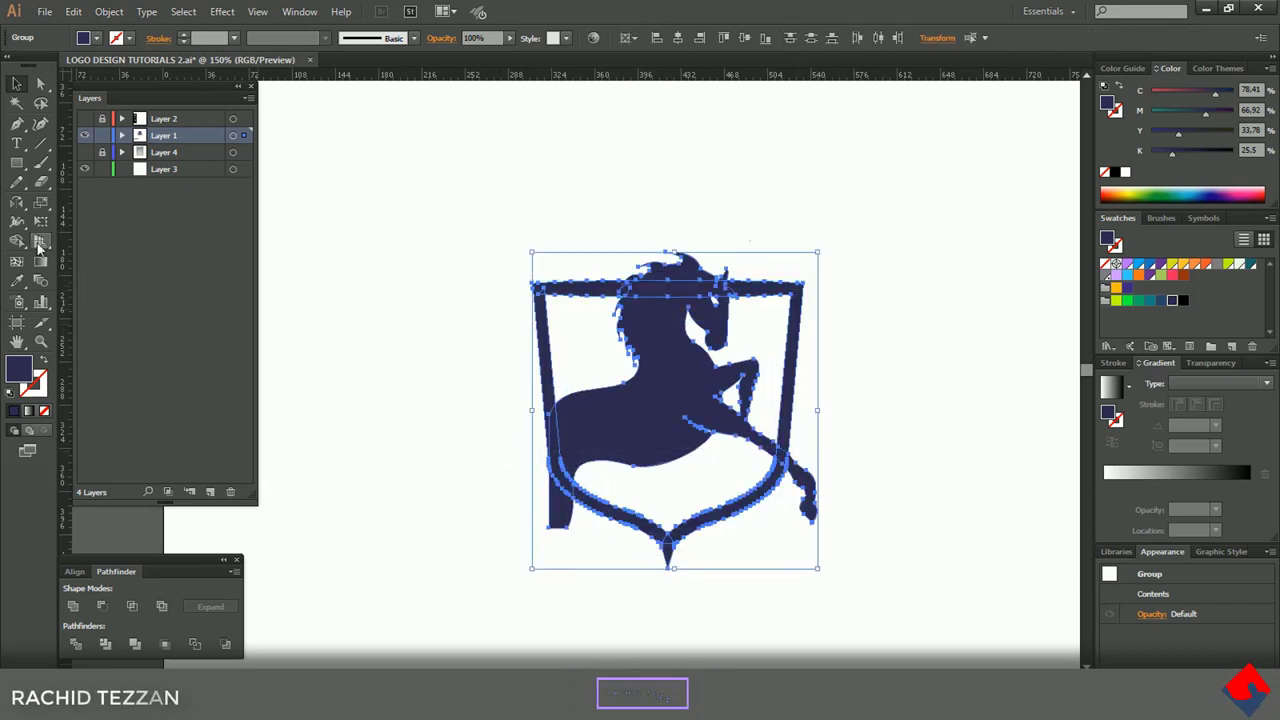
{"action": "left_click", "coordinate": [21, 245]}
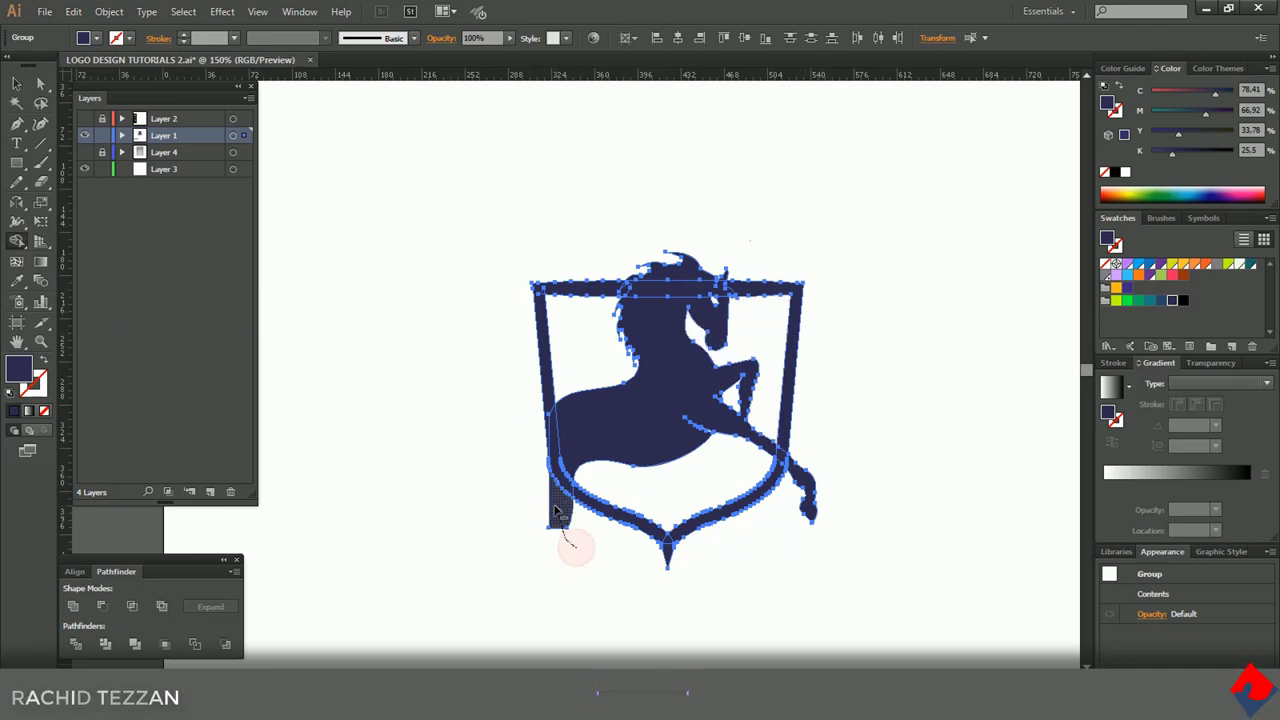
{"action": "left_click_drag", "start_coordinate": [511, 485], "coordinate": [571, 539]}
{"action": "left_click", "coordinate": [792, 380], "text": "alt"}
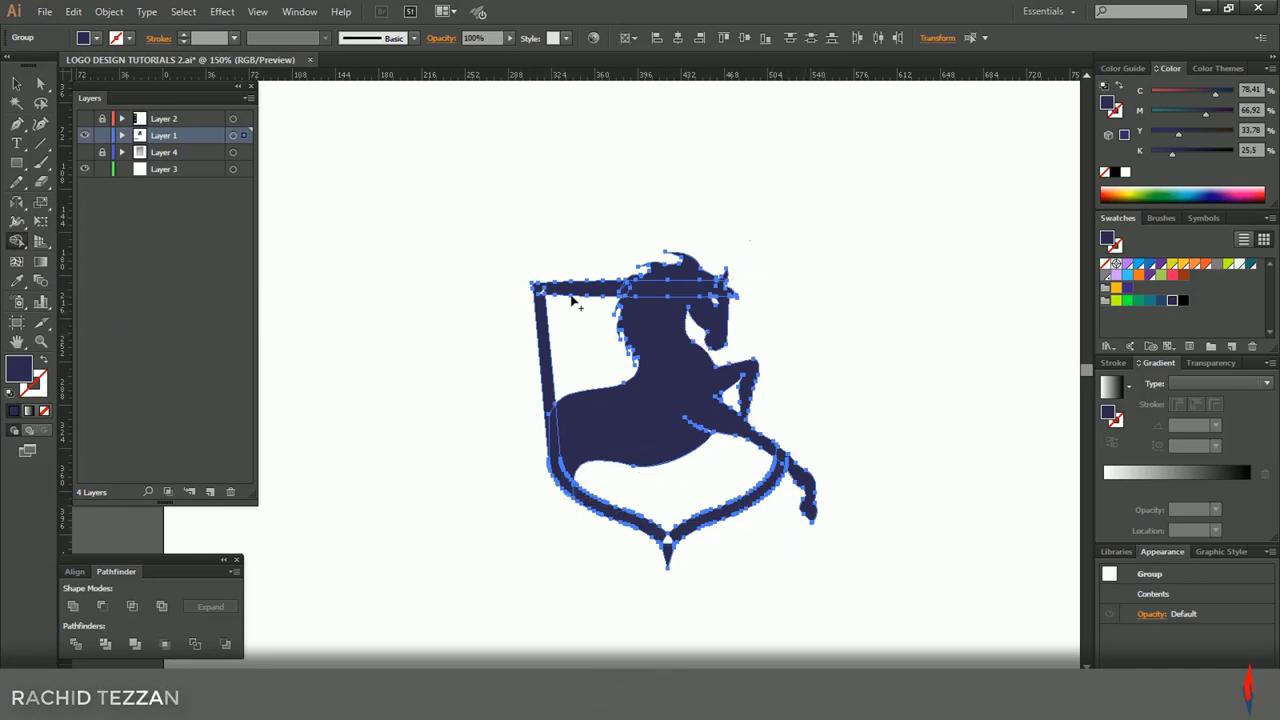
- Merge the shield's overlap across the horse's head and the leftover pieces at the ears and eye into the horse
{"action": "left_click", "coordinate": [662, 289], "text": "alt"}
{"action": "key", "text": "ctrl+z"}
{"action": "left_click_drag", "start_coordinate": [654, 289], "coordinate": [680, 306]}
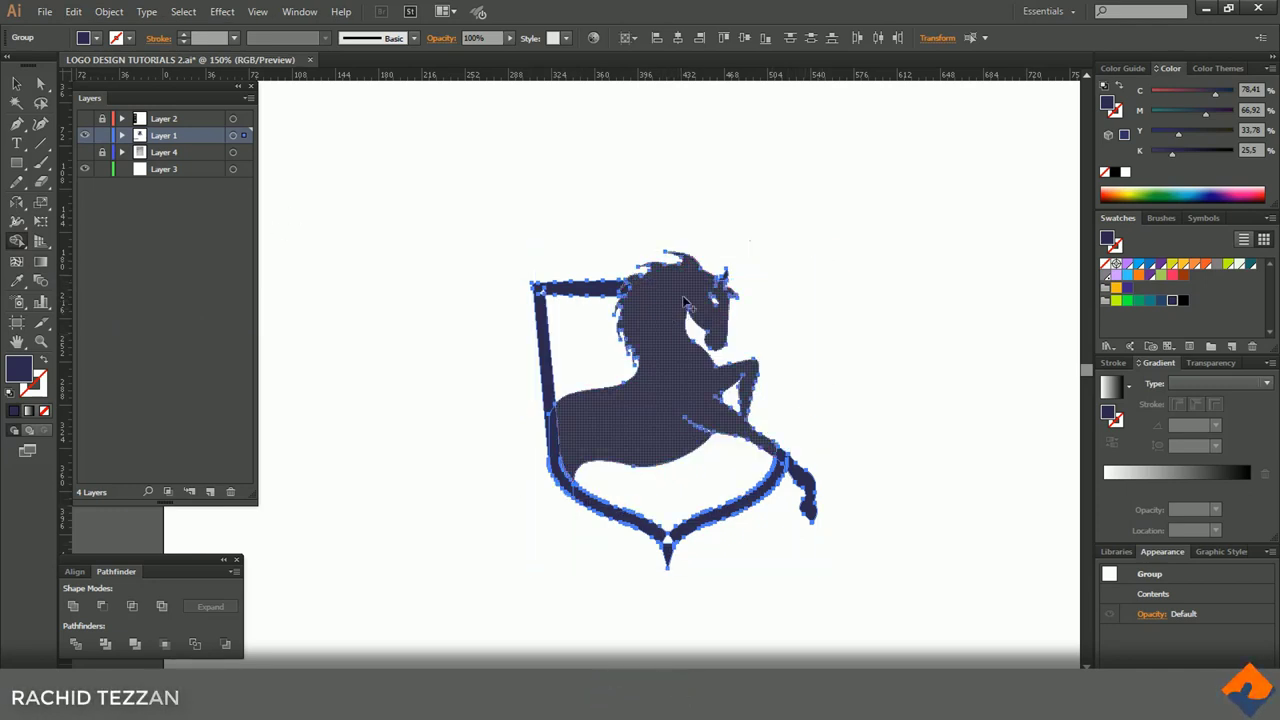
{"action": "scroll", "coordinate": [735, 267], "scroll_direction": "up", "scroll_amount": 4}
{"action": "scroll", "coordinate": [681, 328], "scroll_direction": "up", "scroll_amount": 4}
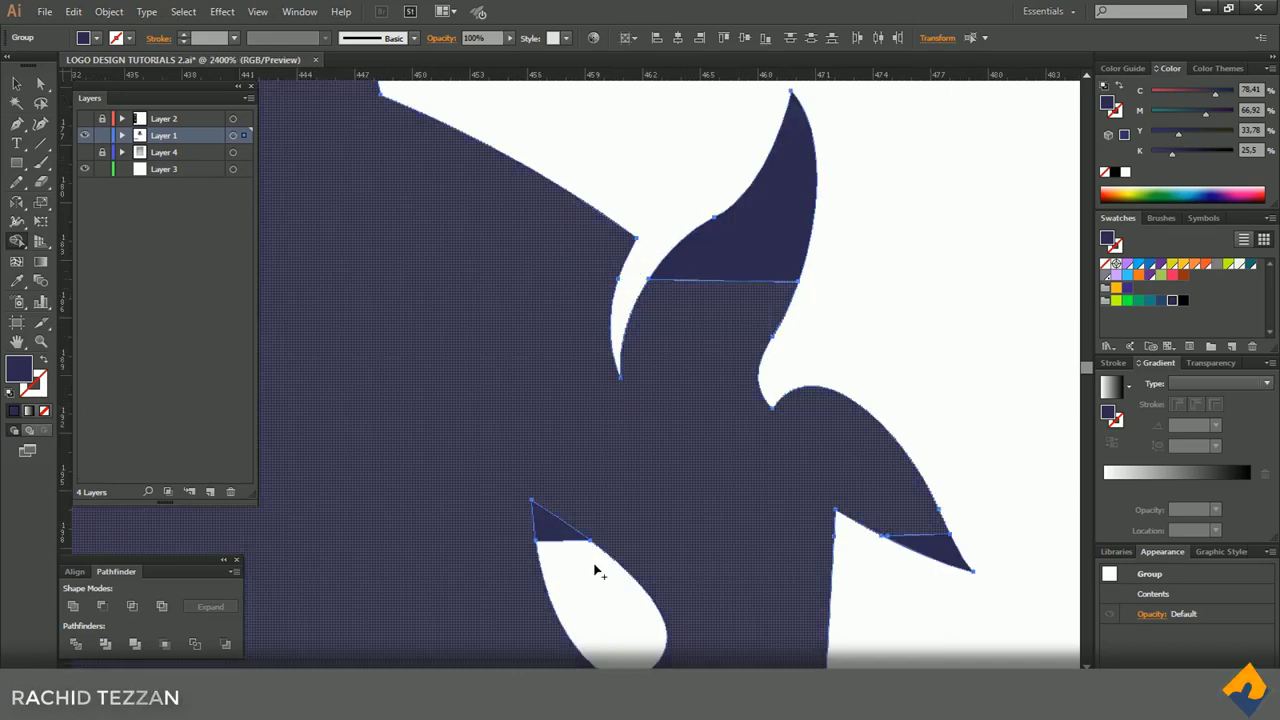
{"action": "left_click", "coordinate": [726, 277]}
{"action": "scroll", "coordinate": [903, 449], "scroll_direction": "down", "scroll_amount": 4}
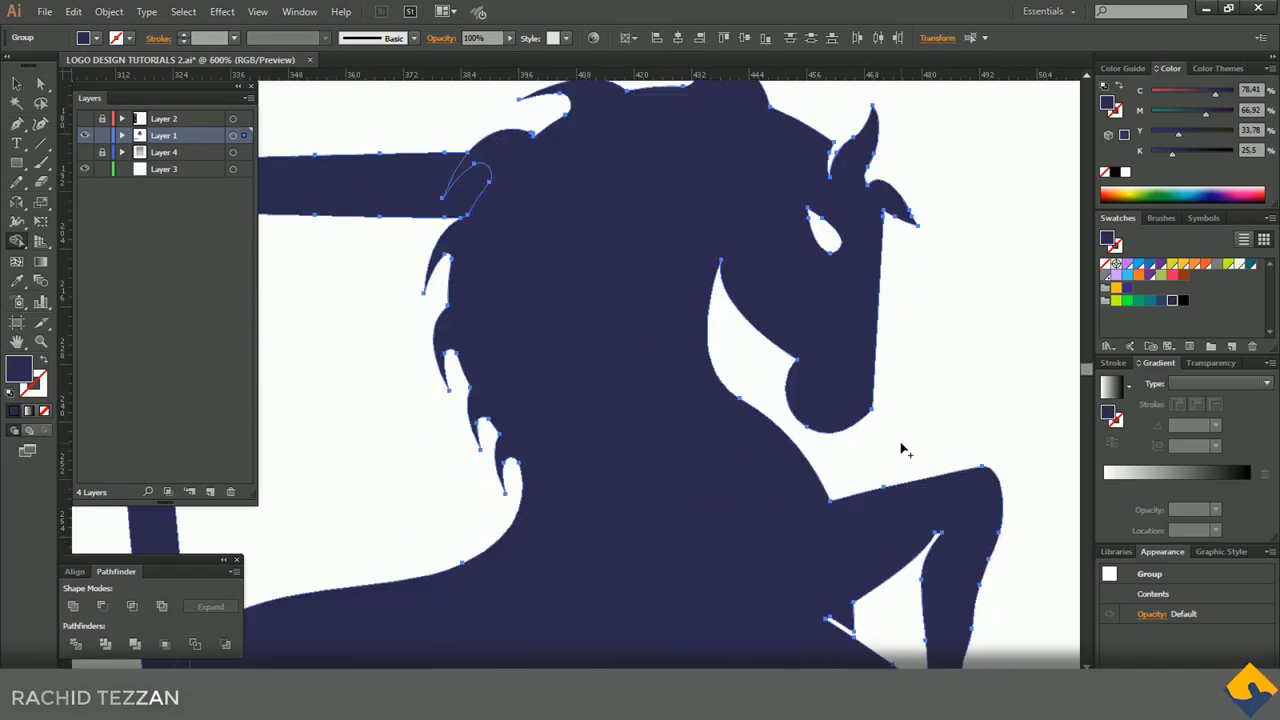
- Fill the gap above the shield's bottom tip and merge the split shield and foreleg pieces with Shape Builder
{"action": "scroll", "coordinate": [420, 400], "scroll_direction": "down", "scroll_amount": 3}
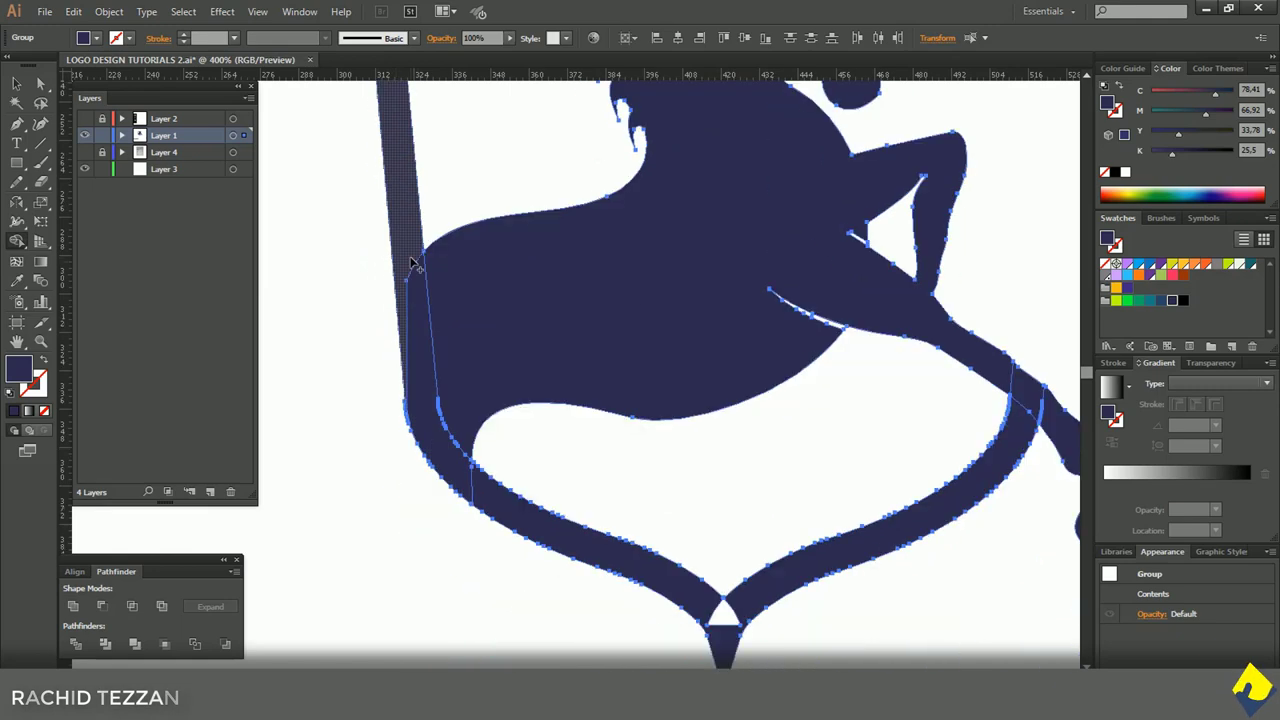
{"action": "left_click", "coordinate": [723, 612]}
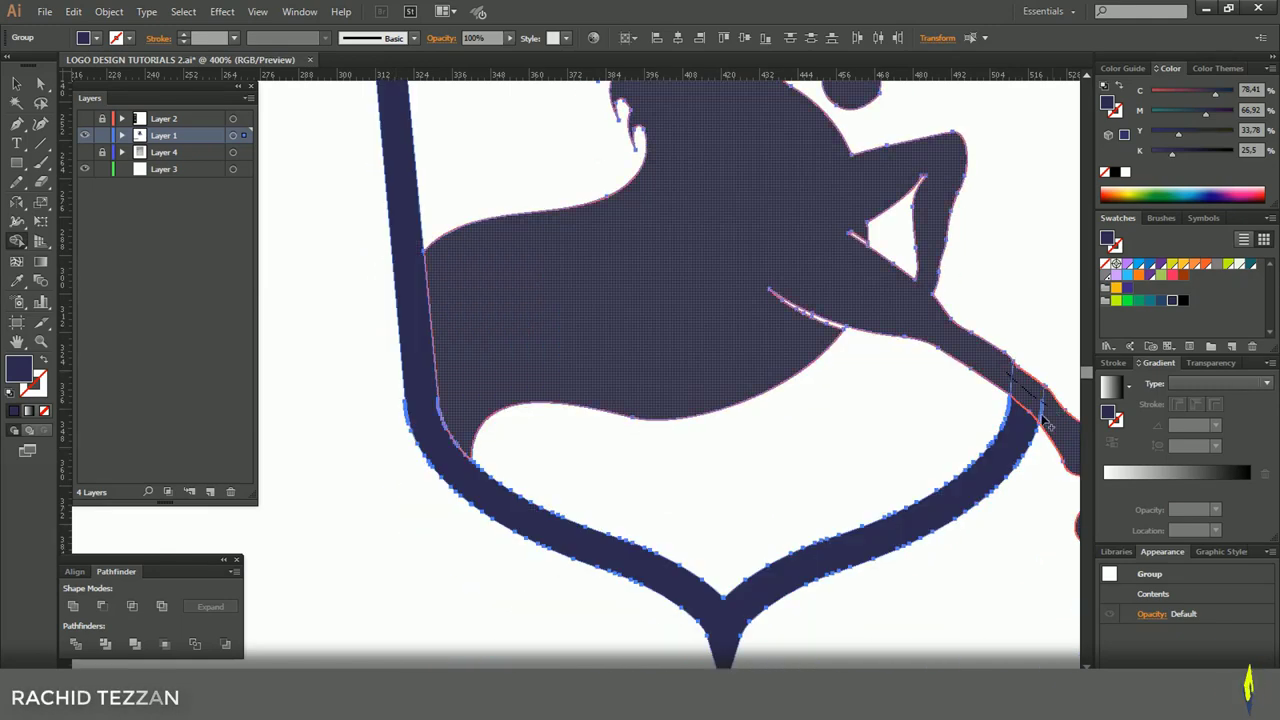
{"action": "scroll", "coordinate": [736, 346], "scroll_direction": "down", "scroll_amount": 1}
{"action": "left_click", "coordinate": [16, 85]}
{"action": "left_click", "coordinate": [477, 463]}
{"action": "scroll", "coordinate": [712, 500], "scroll_direction": "down", "scroll_amount": 1}
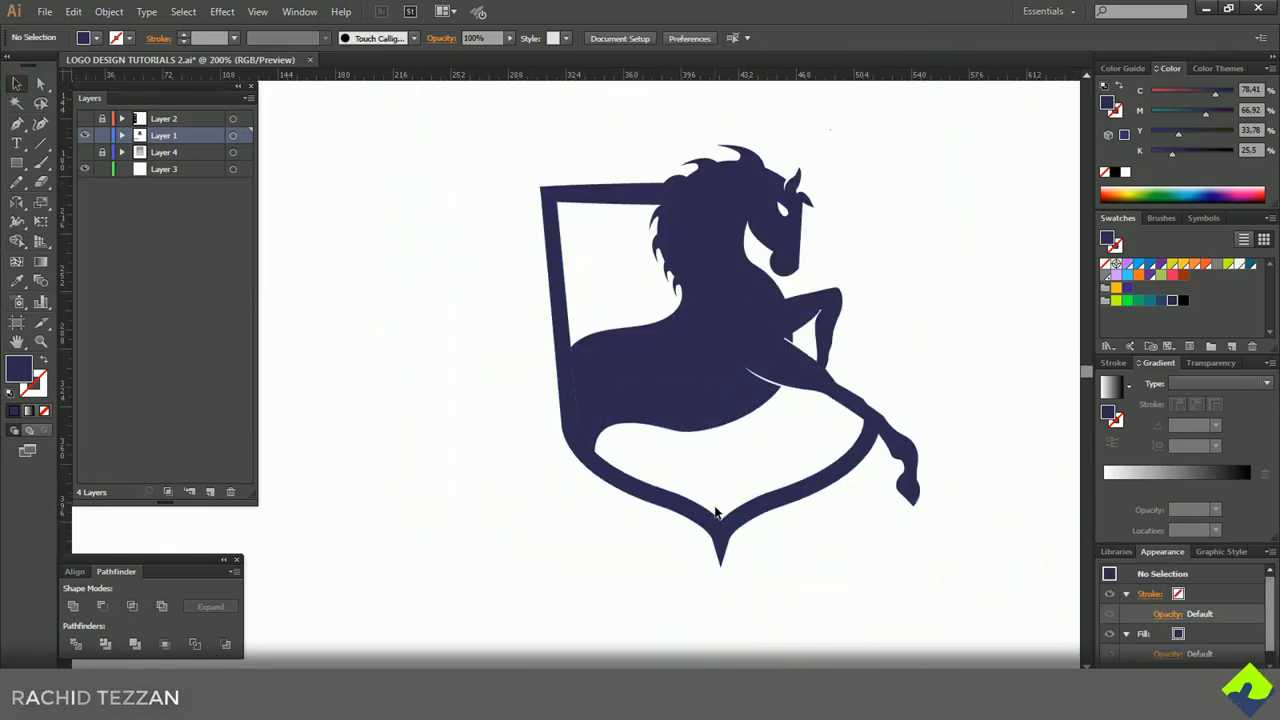
- Copy the whole horse-and-shield emblem, paste it in front and unite the pasted copy into one shape
{"action": "scroll", "coordinate": [714, 513], "scroll_direction": "up", "scroll_amount": 4}
{"action": "scroll", "coordinate": [714, 513], "scroll_direction": "down", "scroll_amount": 1}
{"action": "scroll", "coordinate": [715, 518], "scroll_direction": "down", "scroll_amount": 2}
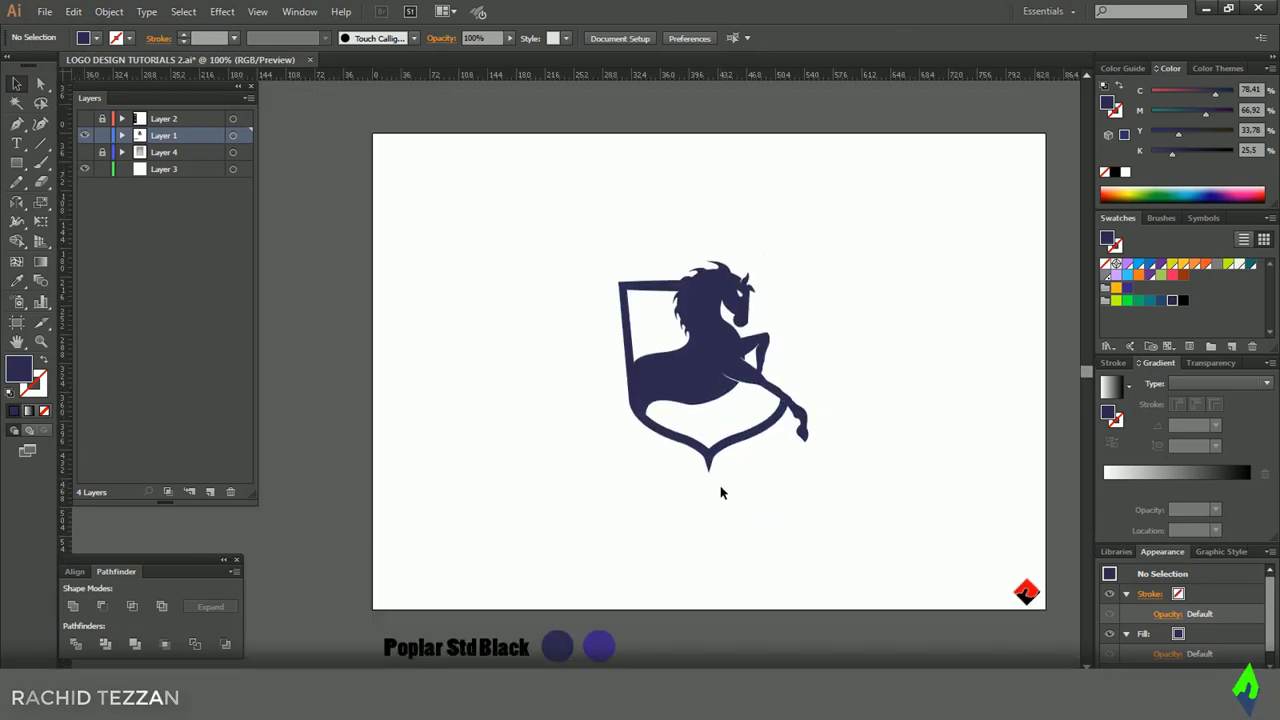
{"action": "scroll", "coordinate": [720, 492], "scroll_direction": "down", "scroll_amount": 2}
{"action": "scroll", "coordinate": [668, 488], "scroll_direction": "up", "scroll_amount": 1}
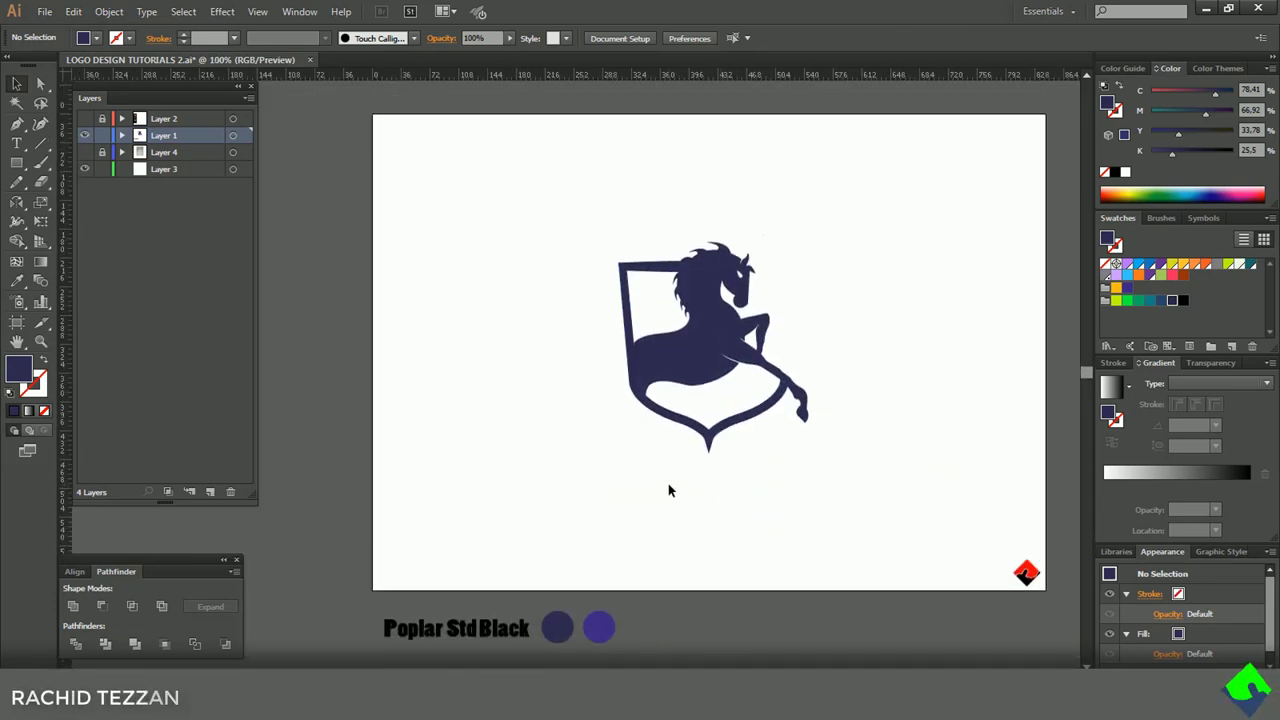
{"action": "left_click_drag", "start_coordinate": [564, 222], "coordinate": [684, 497]}
{"action": "left_click", "coordinate": [99, 12]}
{"action": "mouse_move", "coordinate": [76, 13]}
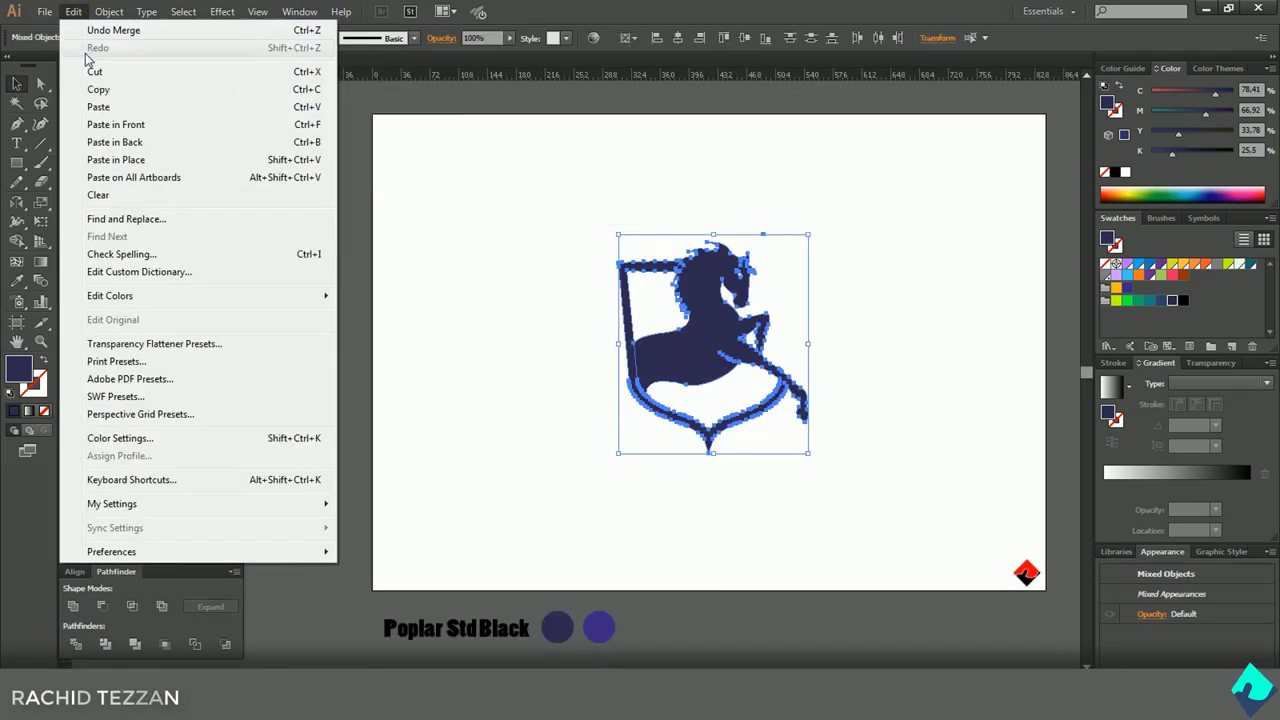
{"action": "left_click", "coordinate": [98, 90]}
{"action": "left_click", "coordinate": [77, 13]}
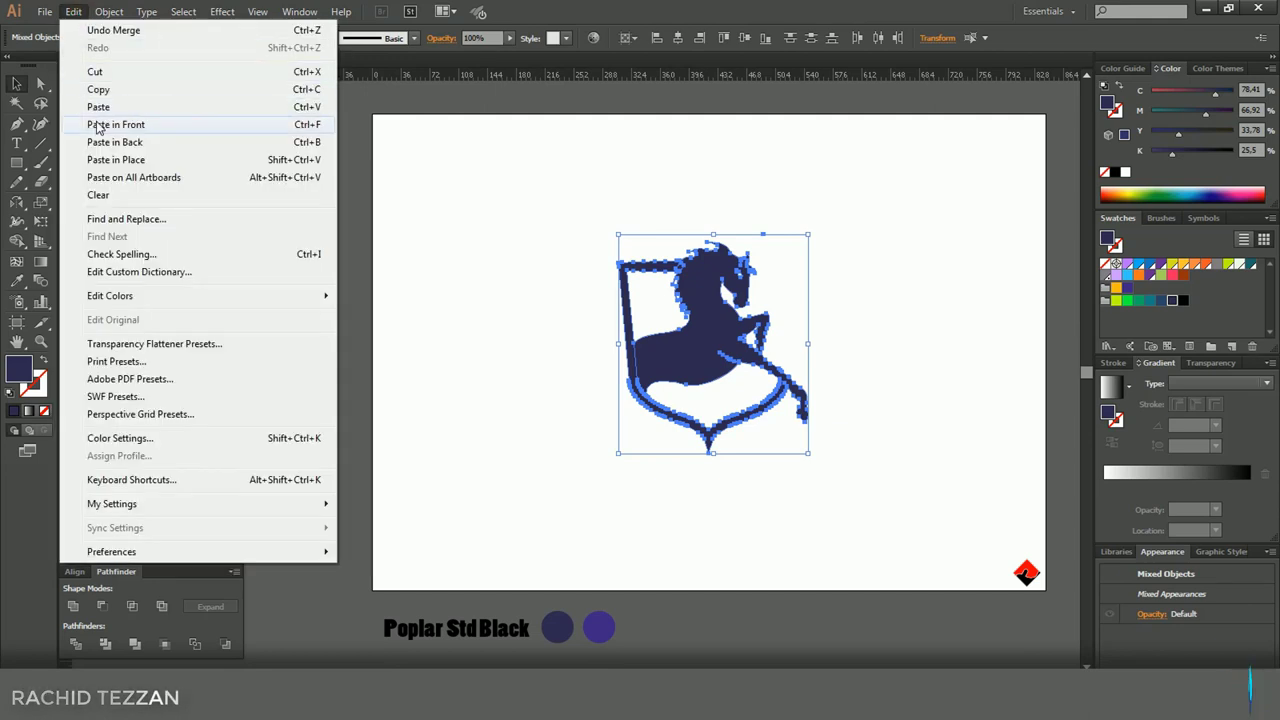
{"action": "left_click", "coordinate": [97, 126]}
{"action": "left_click", "coordinate": [73, 607]}
- Fill the pasted copy with a linear gradient running from the shield's upper-left corner to the front hoof
{"action": "left_click", "coordinate": [1172, 474]}
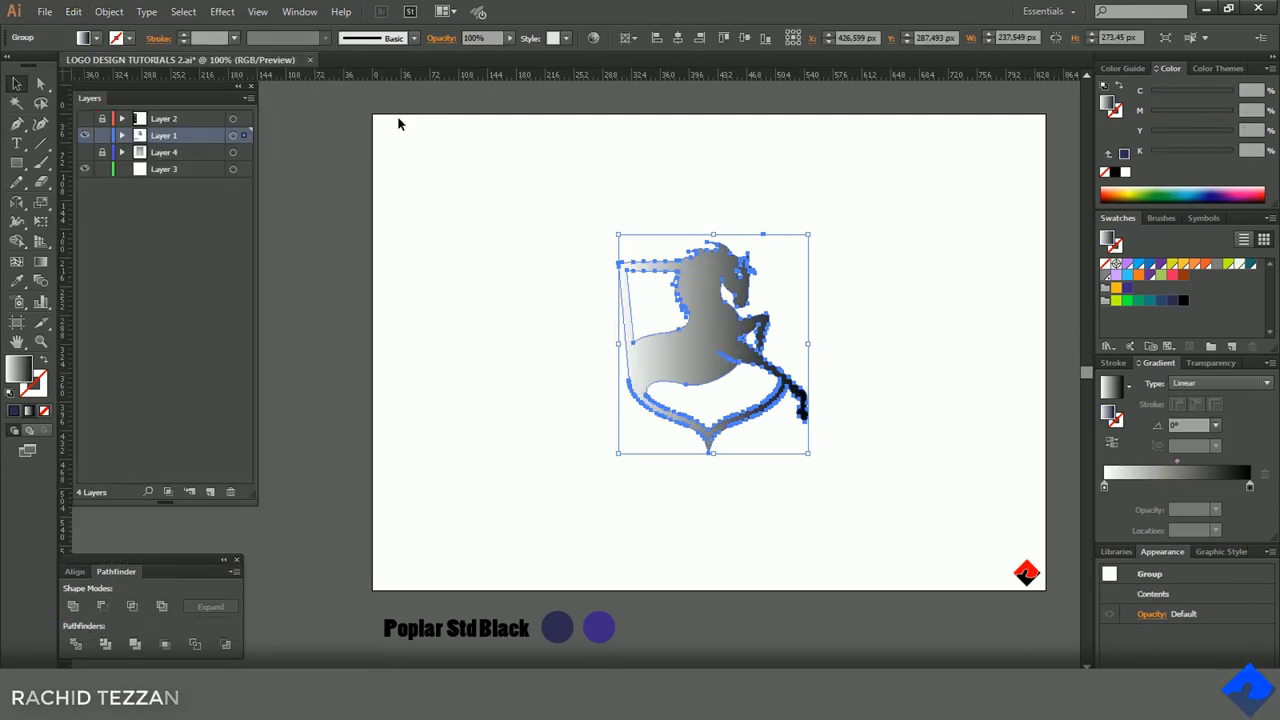
{"action": "left_click", "coordinate": [42, 263]}
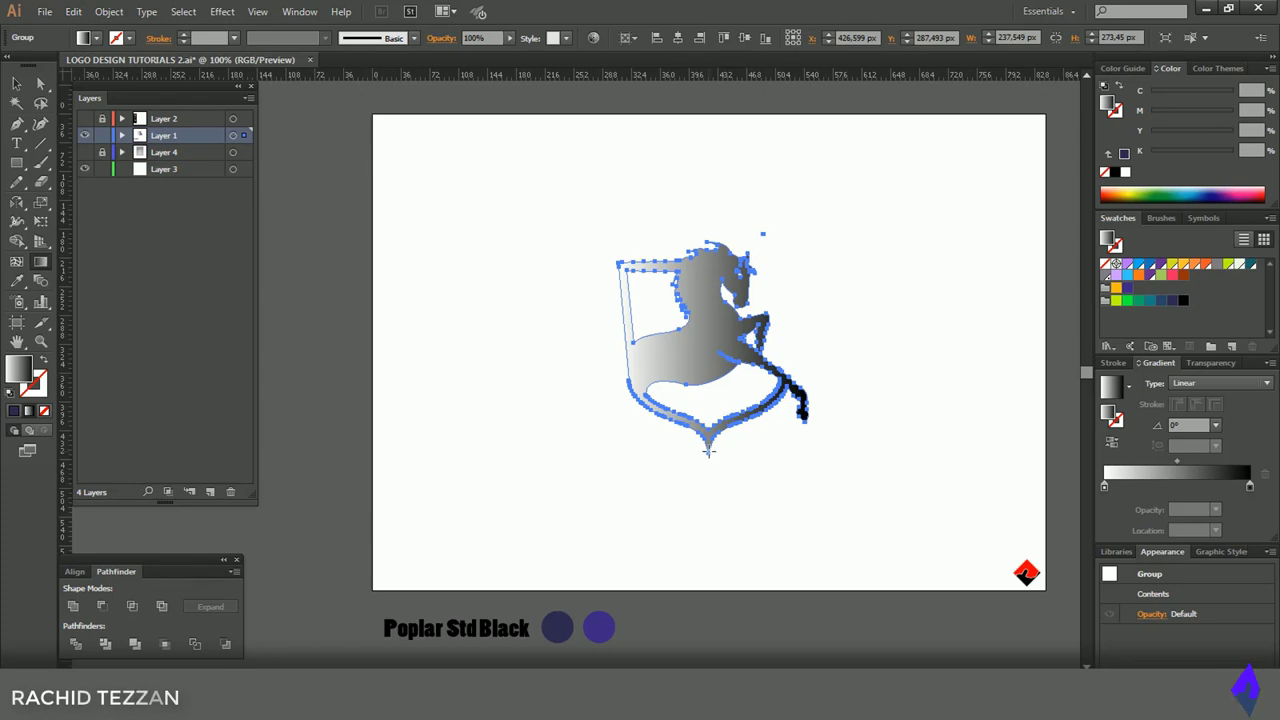
{"action": "left_click_drag", "start_coordinate": [620, 268], "coordinate": [803, 410]}
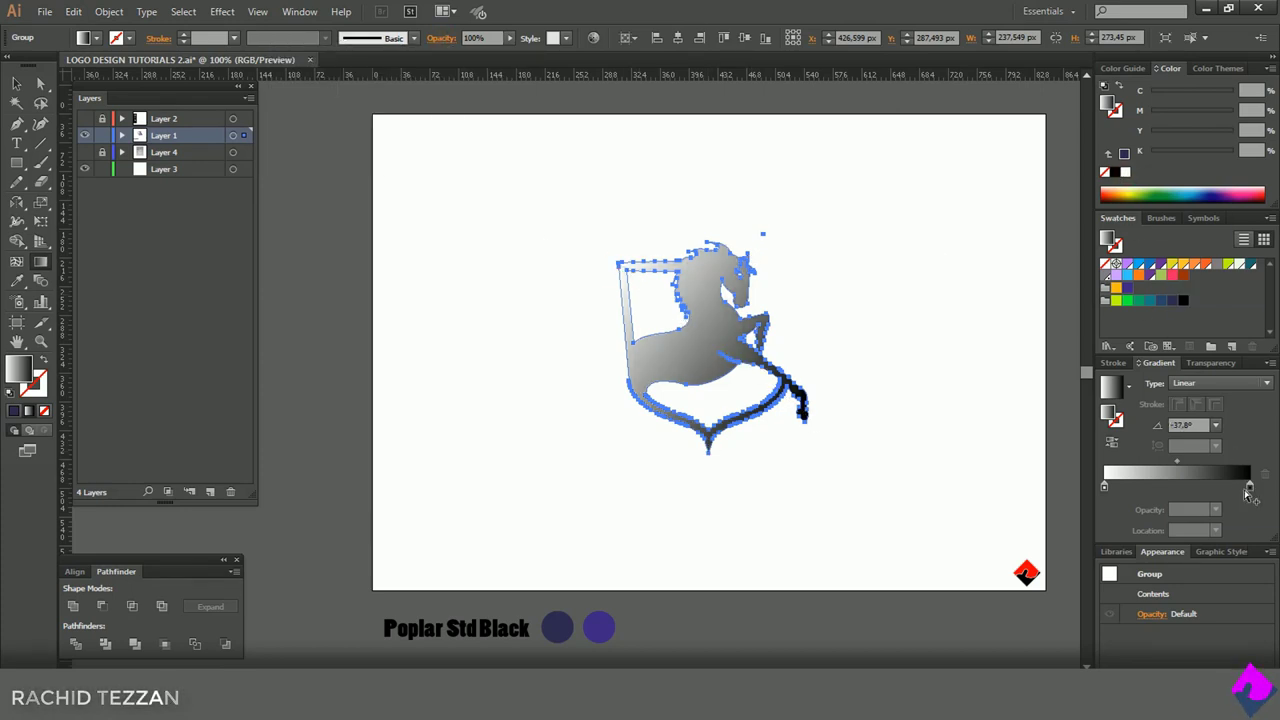
- Change the gradient's black end stop to white with 0% opacity
{"action": "left_click", "coordinate": [1249, 487]}
{"action": "left_click", "coordinate": [1125, 173]}
{"action": "left_click", "coordinate": [1216, 510]}
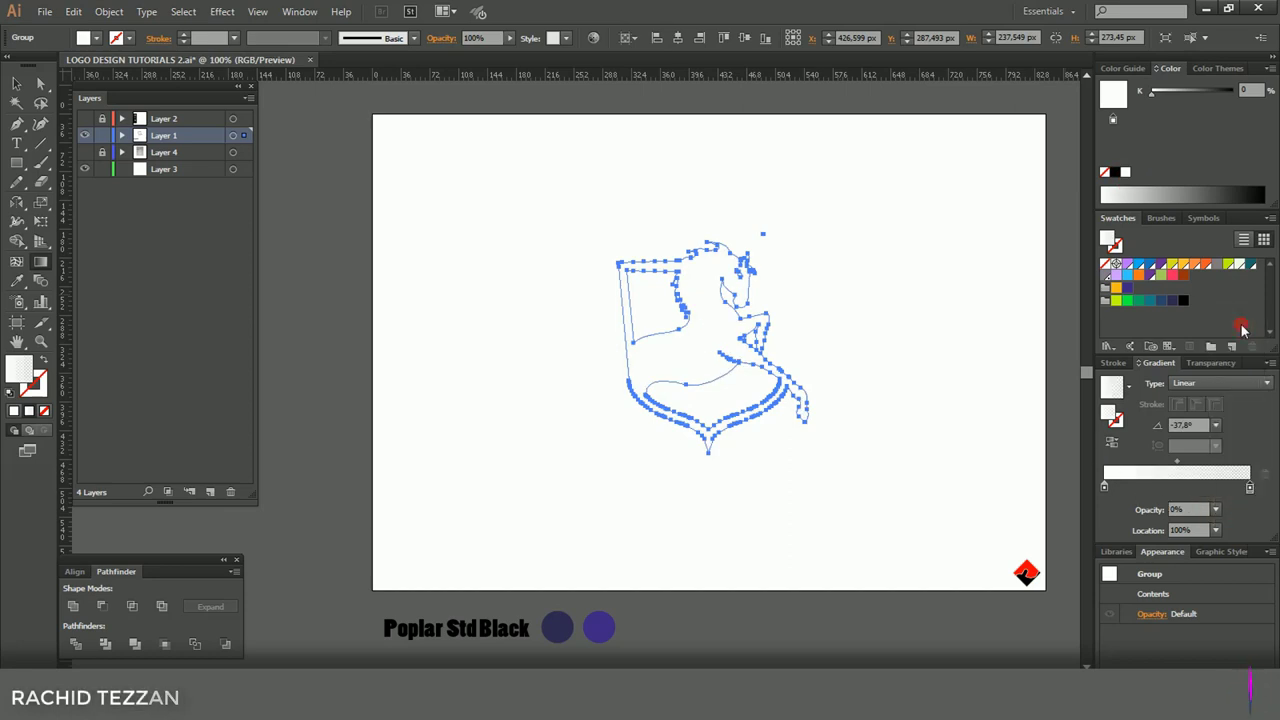
{"action": "left_click", "coordinate": [1243, 328]}
- Set the gradient copy's blending mode to Overlay
{"action": "left_click", "coordinate": [17, 84]}
{"action": "left_click", "coordinate": [442, 38]}
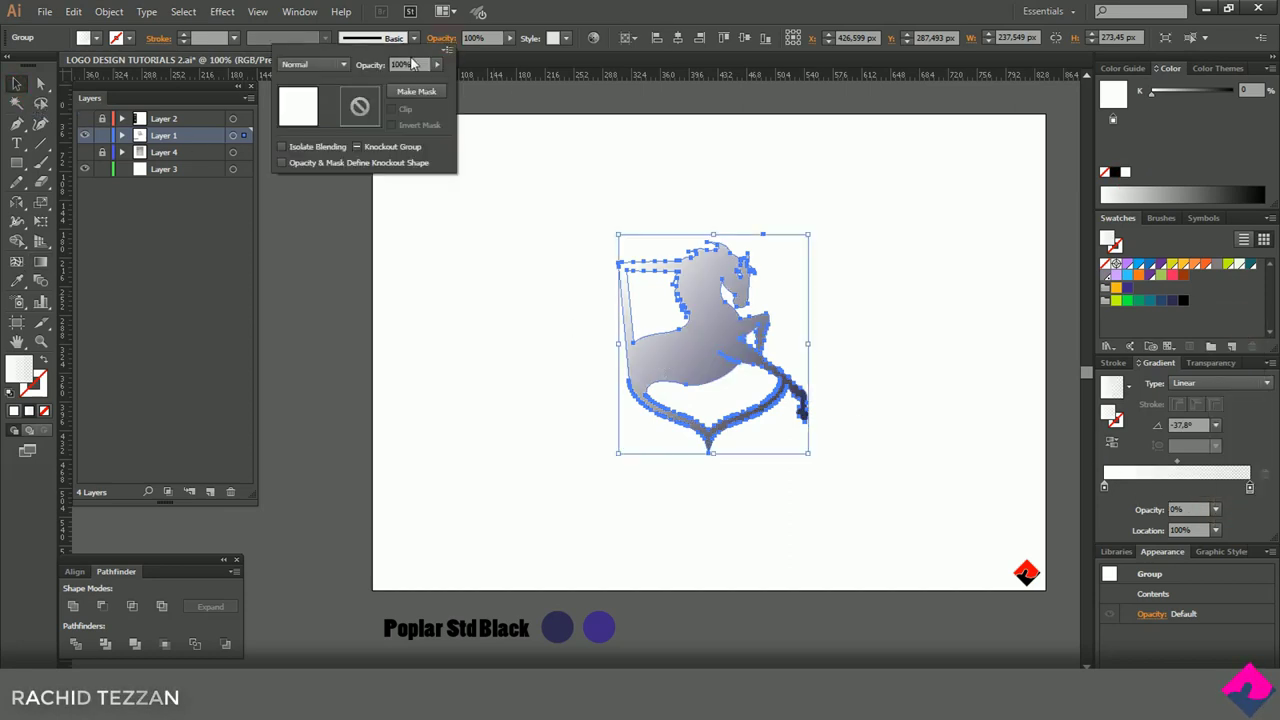
{"action": "left_click", "coordinate": [313, 64]}
{"action": "left_click", "coordinate": [310, 212]}
- Change the overlay's gradient type to Radial and redraw it diagonally across the emblem at about -37.4°
{"action": "left_click", "coordinate": [41, 264]}
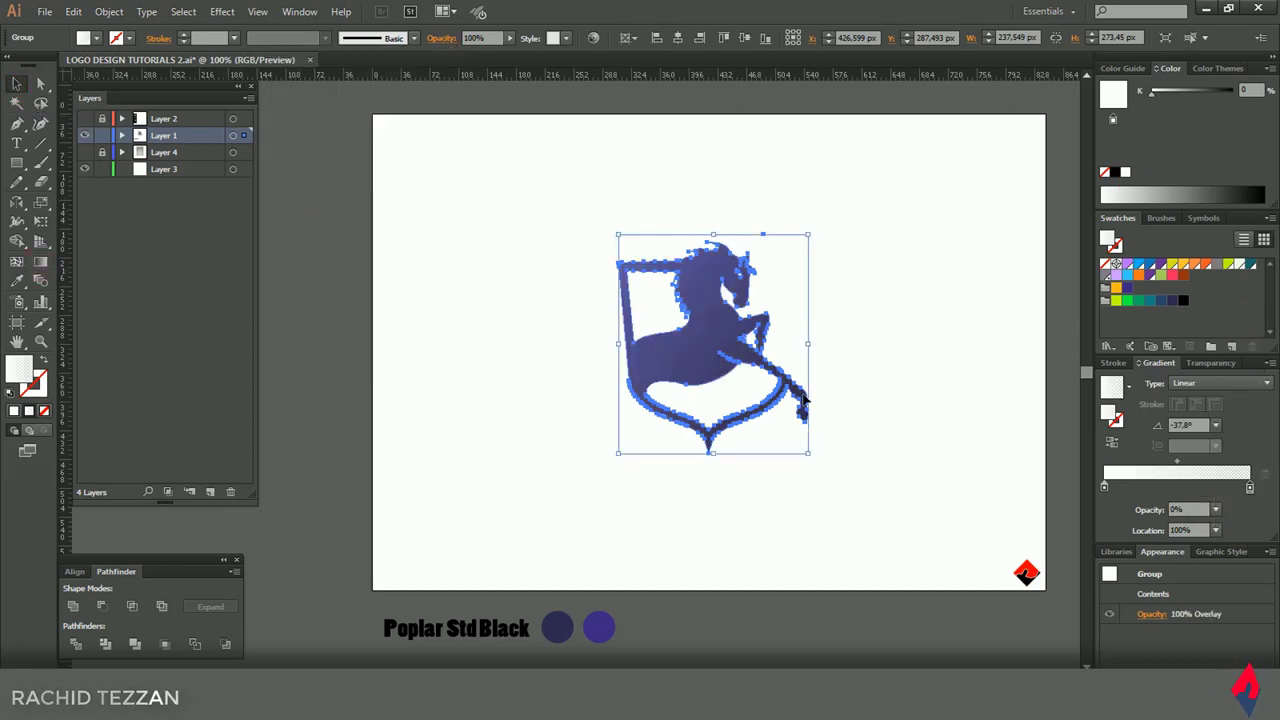
{"action": "left_click_drag", "start_coordinate": [719, 353], "coordinate": [620, 267]}
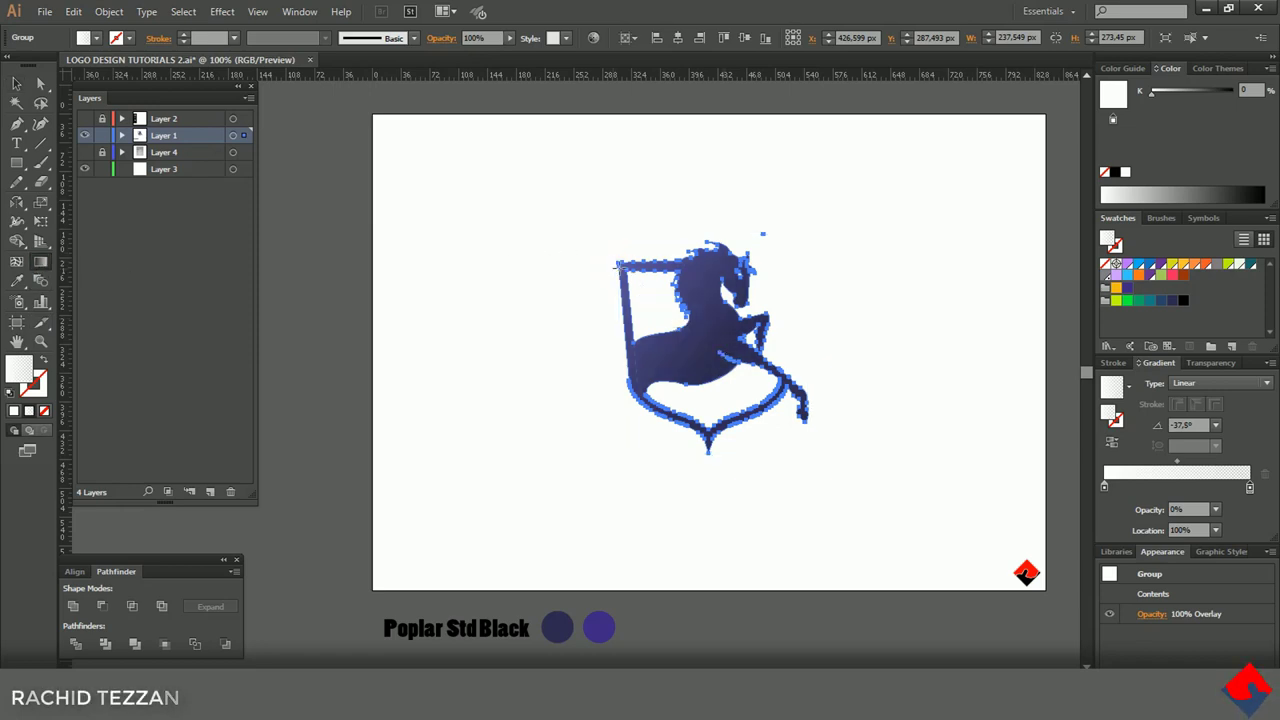
{"action": "left_click_drag", "start_coordinate": [686, 320], "coordinate": [649, 298]}
{"action": "left_click", "coordinate": [1189, 384]}
{"action": "left_click", "coordinate": [1190, 416]}
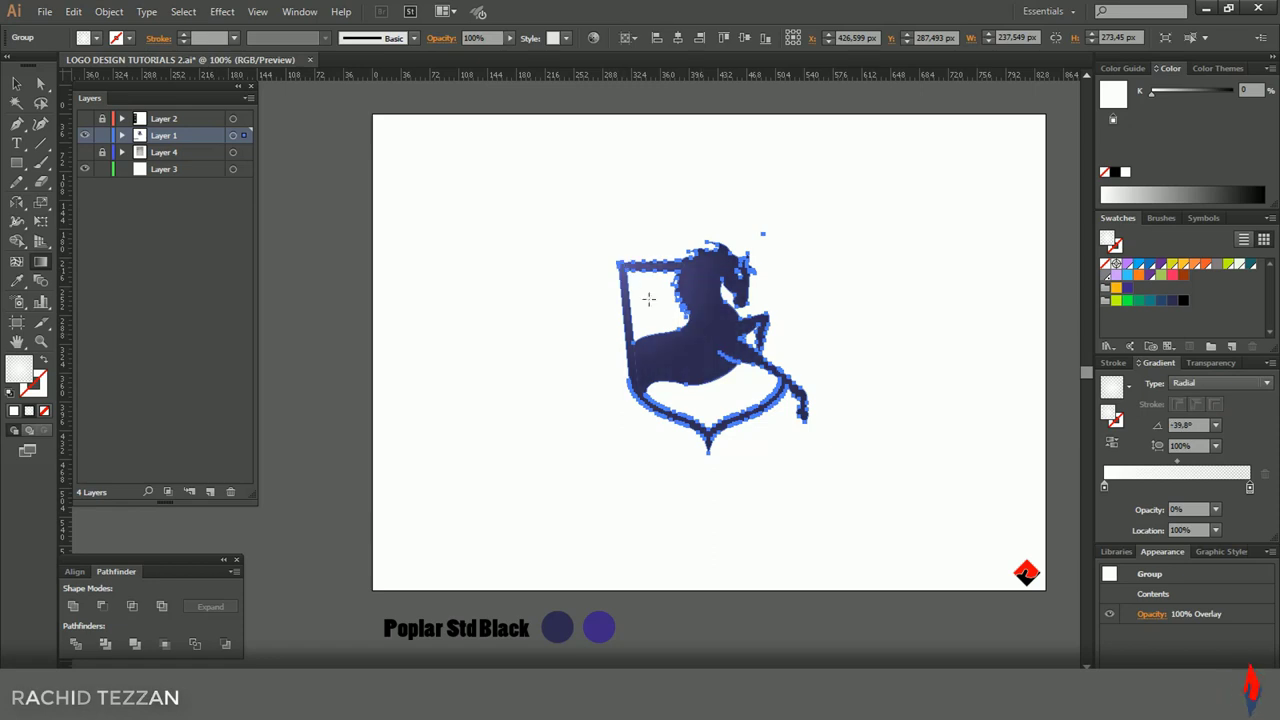
{"action": "left_click_drag", "start_coordinate": [709, 350], "coordinate": [724, 351]}
{"action": "left_click", "coordinate": [18, 86]}
{"action": "left_click", "coordinate": [914, 425]}
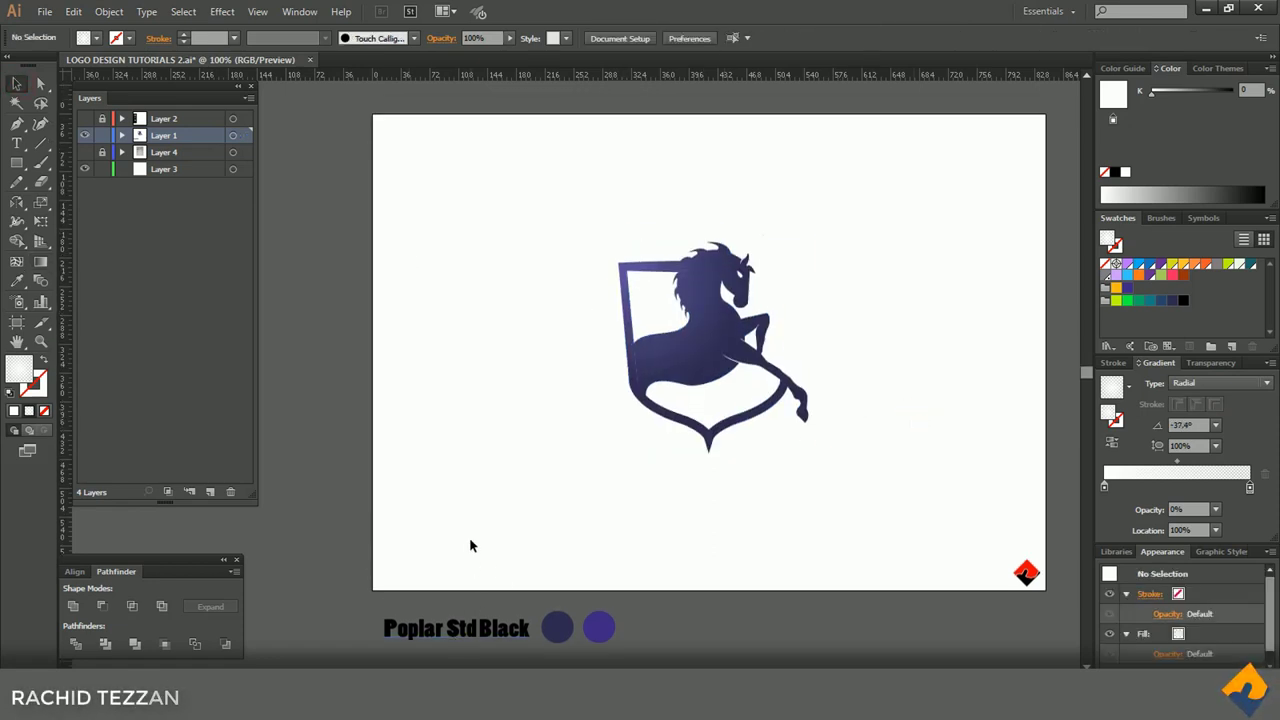
- Duplicate the Poplar Std Black sample text below the shield and change its wording to KING HORSE
{"action": "left_click_drag", "start_coordinate": [508, 629], "coordinate": [745, 485]}
{"action": "triple_click", "coordinate": [740, 484]}
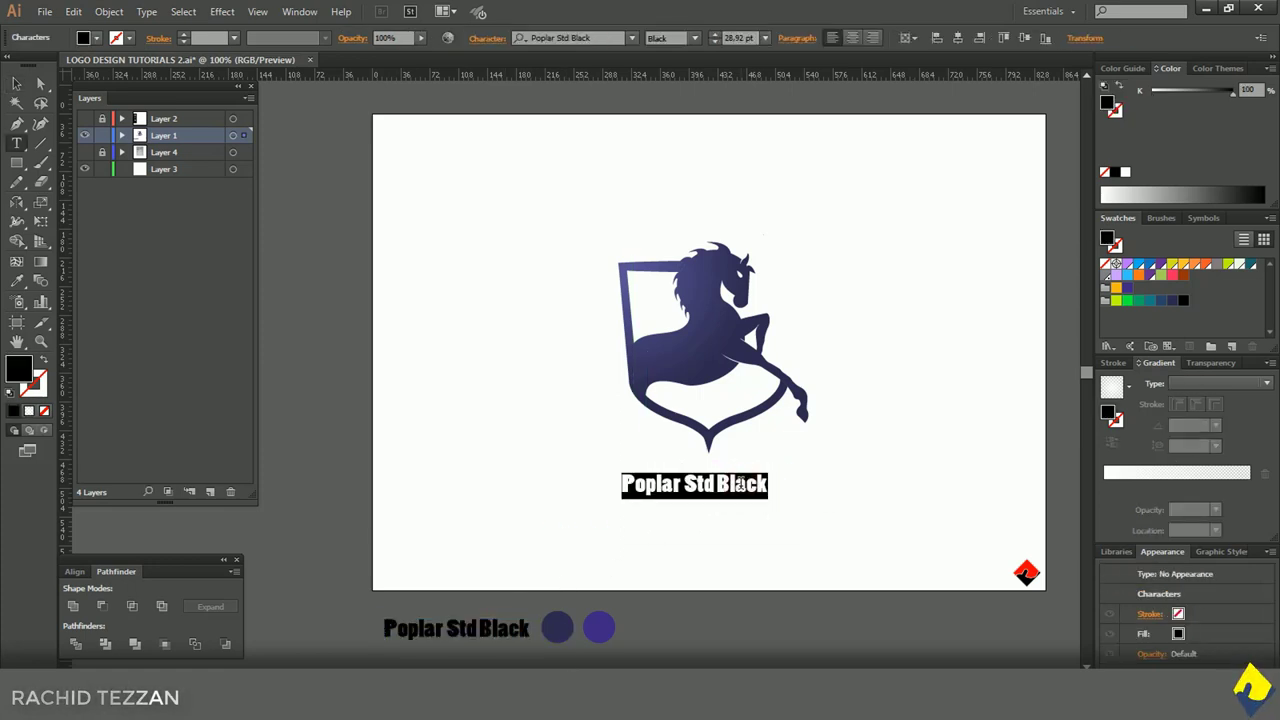
{"action": "type", "text": "KING HORSE"}
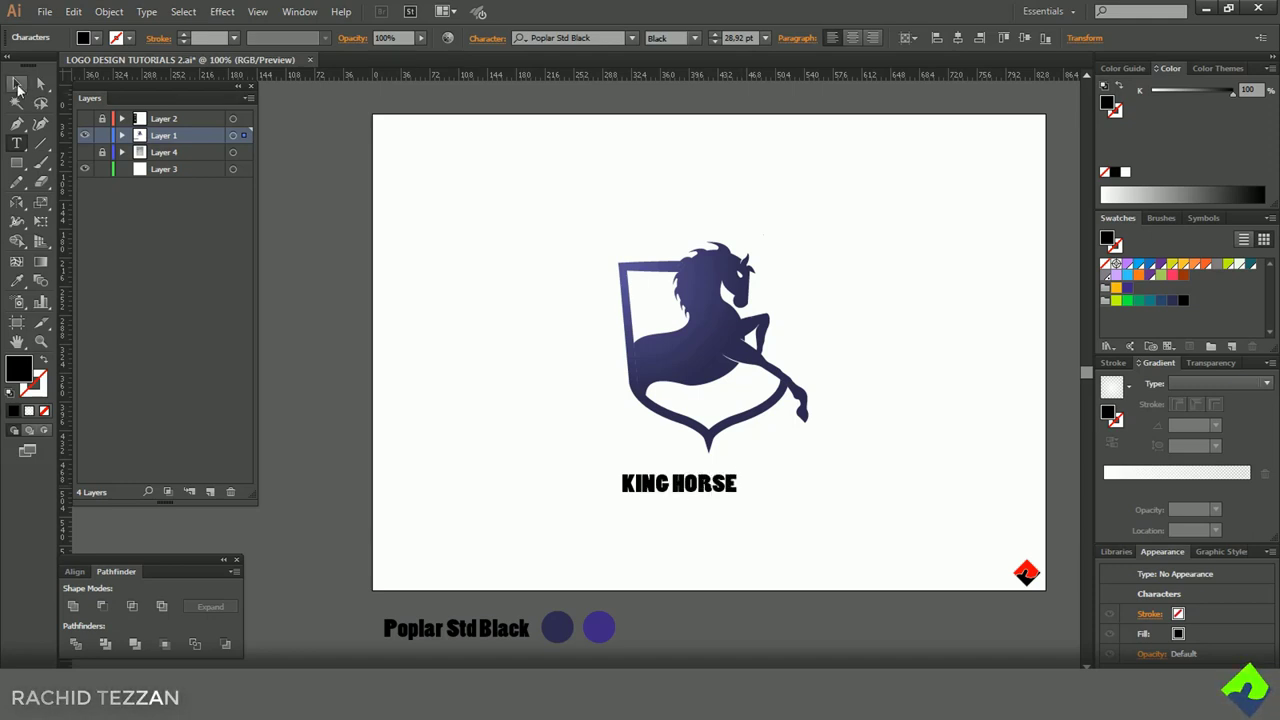
- Enlarge the KING HORSE text to about 44 pt and convert it to outlines
{"action": "left_click", "coordinate": [17, 85]}
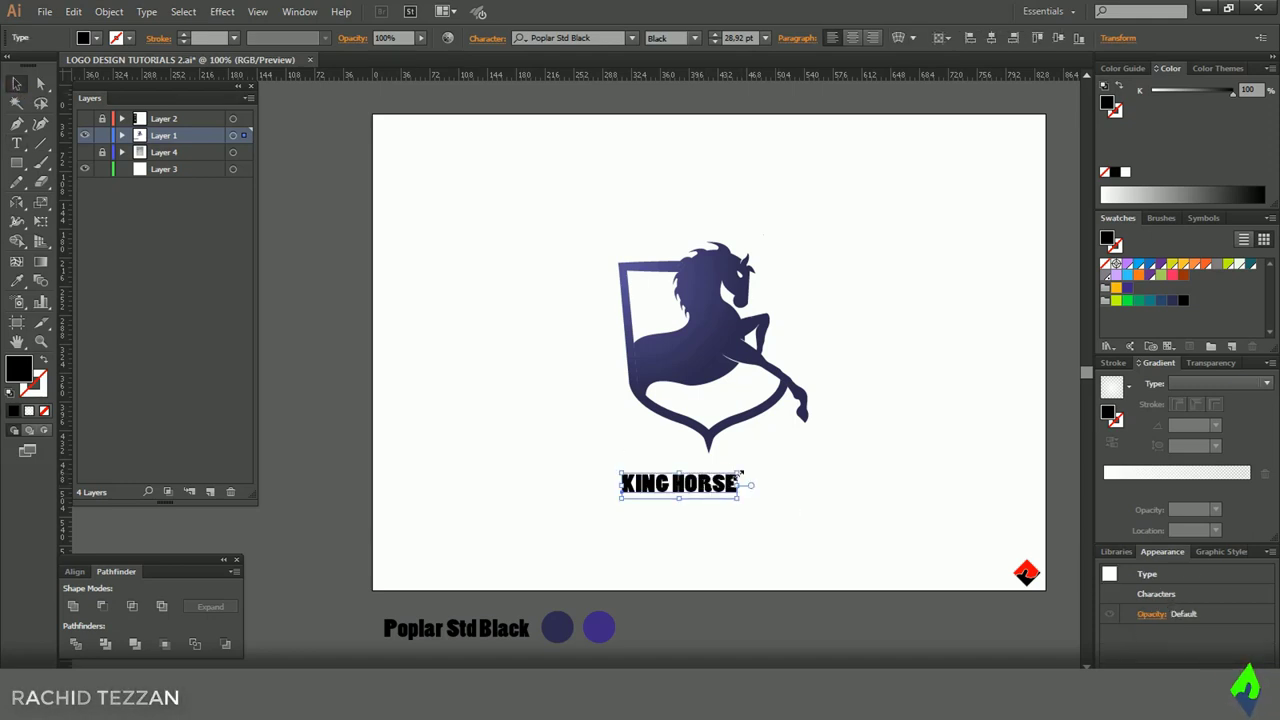
{"action": "left_click_drag", "start_coordinate": [737, 472], "coordinate": [797, 450]}
{"action": "right_click", "coordinate": [641, 477]}
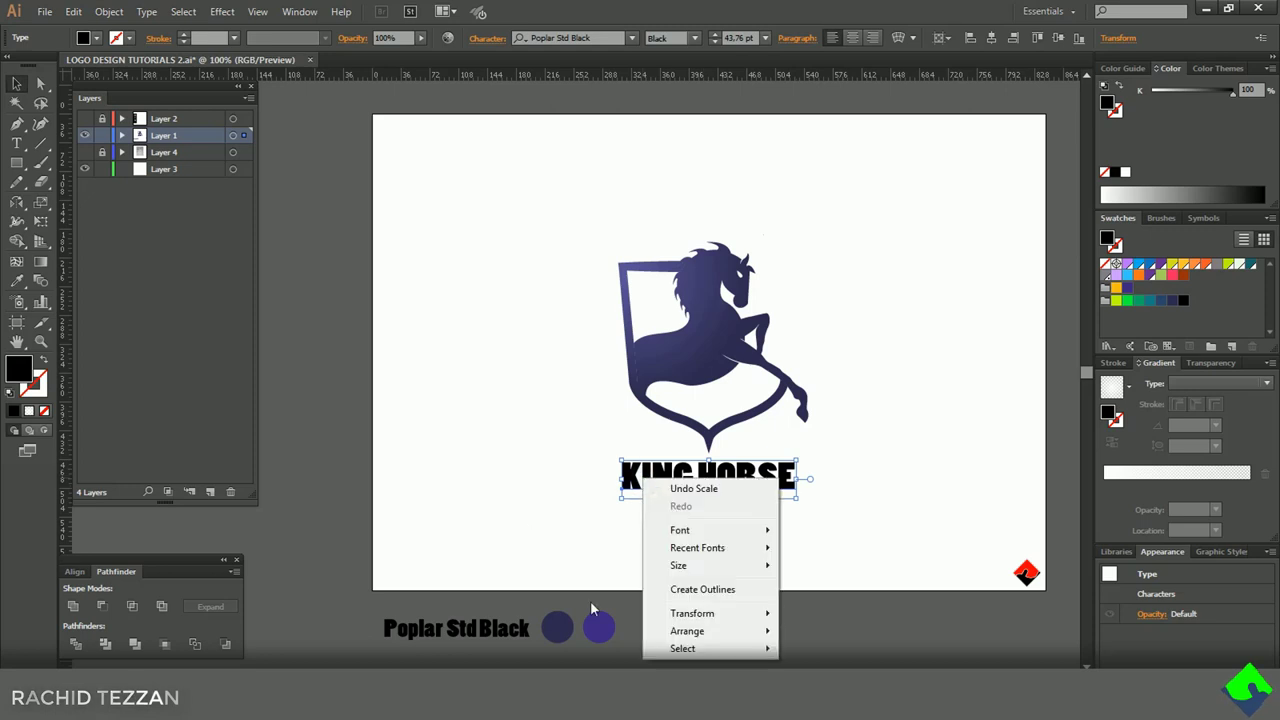
{"action": "left_click", "coordinate": [680, 590]}
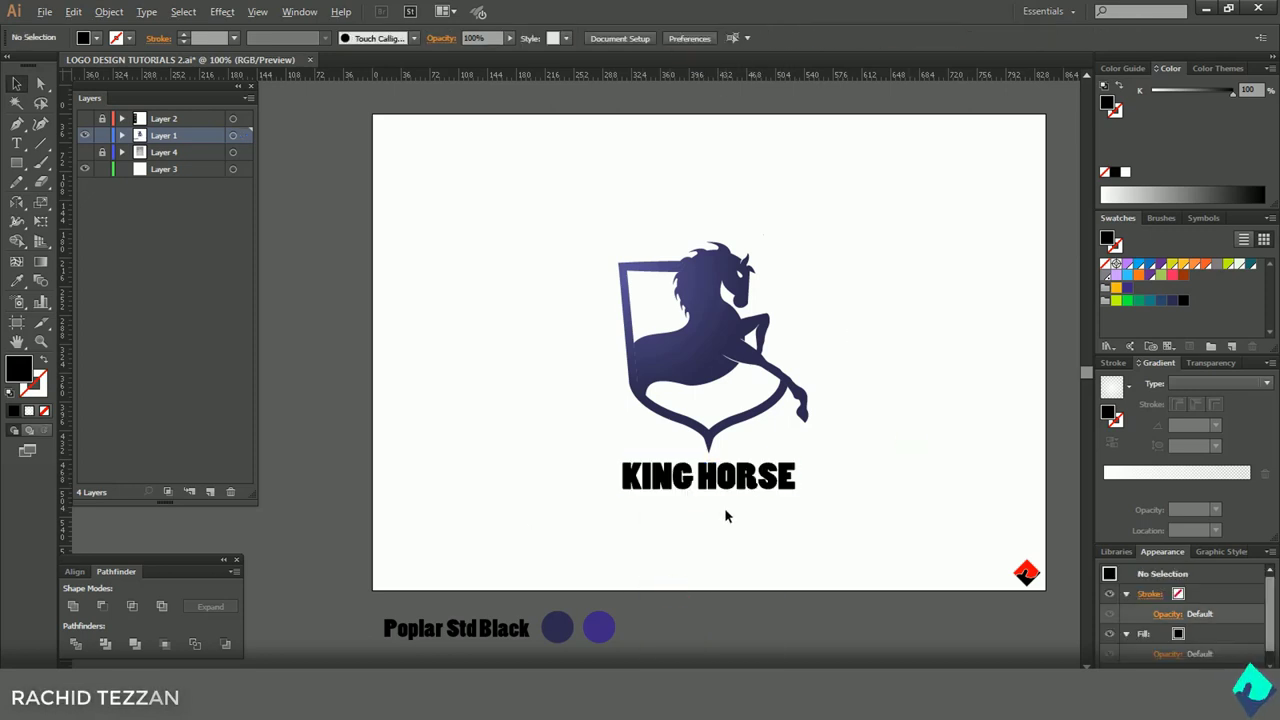
- Fill the KING HORSE lettering with the purple sampled from the colour circle below the artboard
{"action": "scroll", "coordinate": [727, 666], "scroll_direction": "up", "scroll_amount": 1}
{"action": "key", "text": "i"}
{"action": "left_click", "coordinate": [588, 622]}
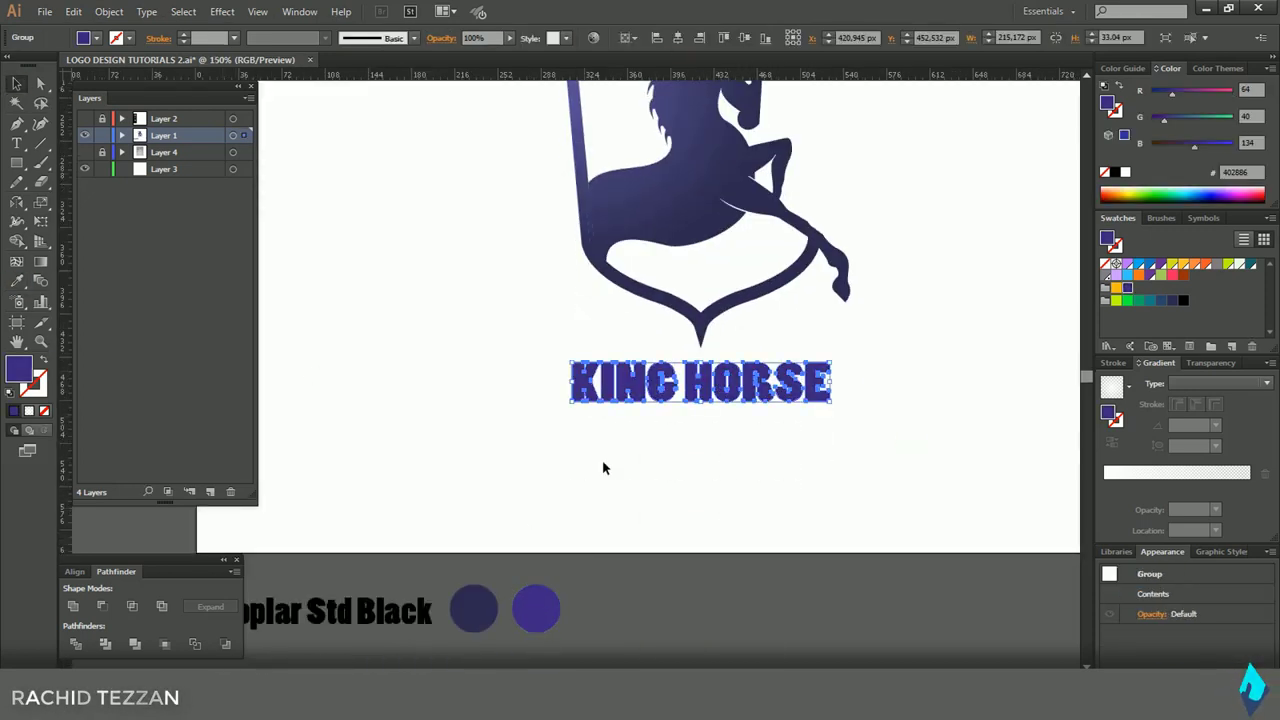
{"action": "left_click", "coordinate": [764, 504]}
{"action": "scroll", "coordinate": [764, 504], "scroll_direction": "down", "scroll_amount": 1}
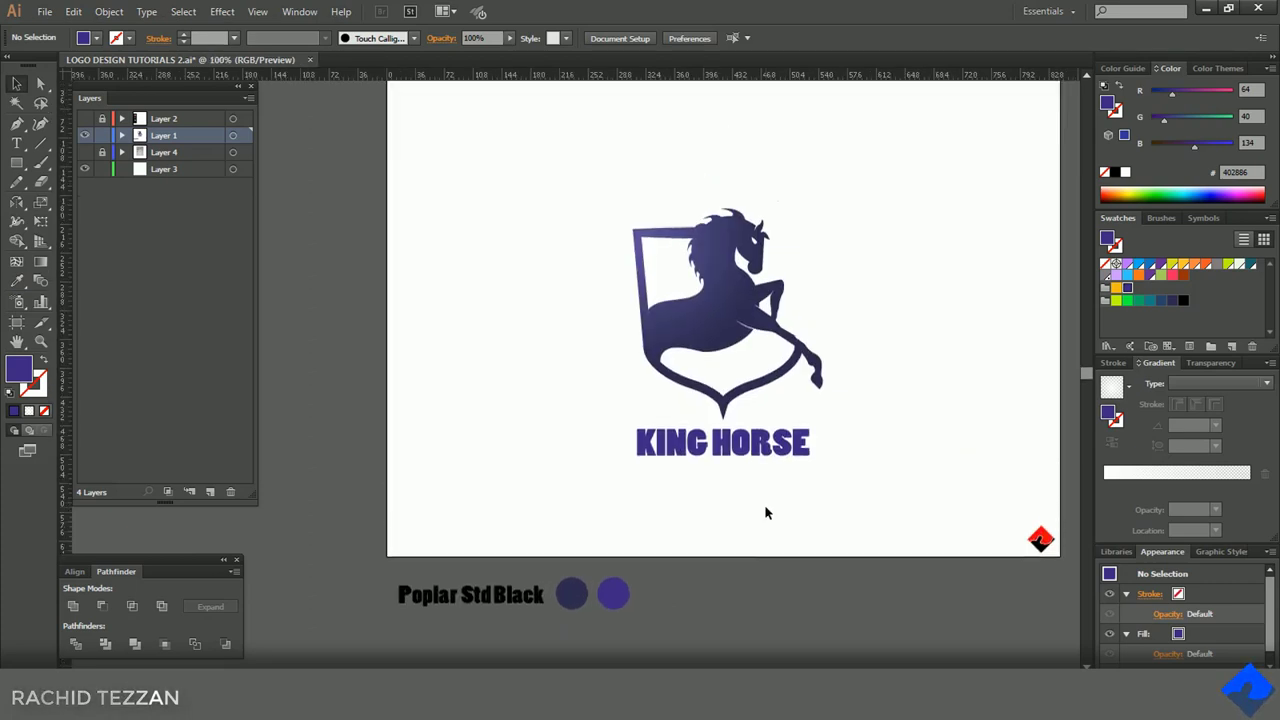
- Shrink the emblem to about 159 by 183 px and move the KING HORSE lettering up beneath it
{"action": "left_click_drag", "start_coordinate": [574, 204], "coordinate": [795, 262]}
{"action": "left_click", "coordinate": [814, 458]}
{"action": "left_click_drag", "start_coordinate": [764, 464], "coordinate": [765, 430]}
- Group the emblem's parts and centre the group on the artboard horizontally and vertically
{"action": "left_click_drag", "start_coordinate": [595, 219], "coordinate": [774, 358]}
{"action": "right_click", "coordinate": [735, 306]}
{"action": "left_click", "coordinate": [774, 381]}
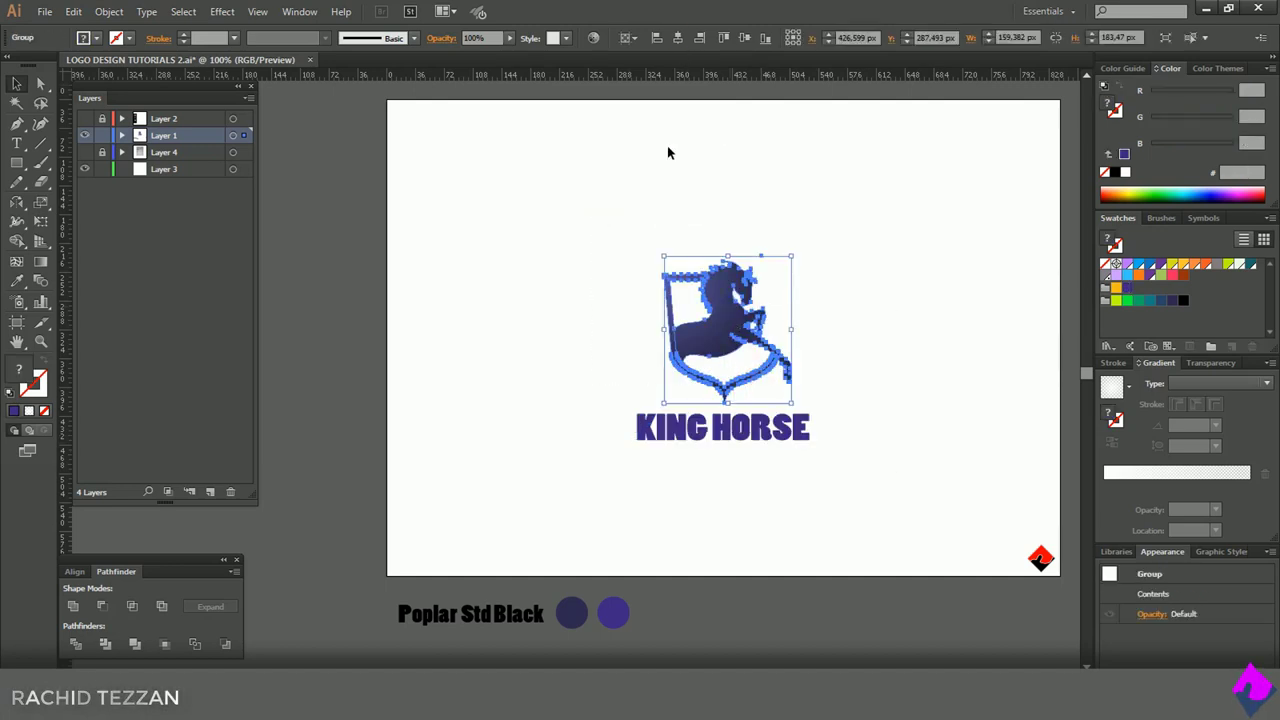
{"action": "left_click", "coordinate": [679, 38]}
{"action": "left_click", "coordinate": [743, 39]}
{"action": "left_click", "coordinate": [766, 172]}
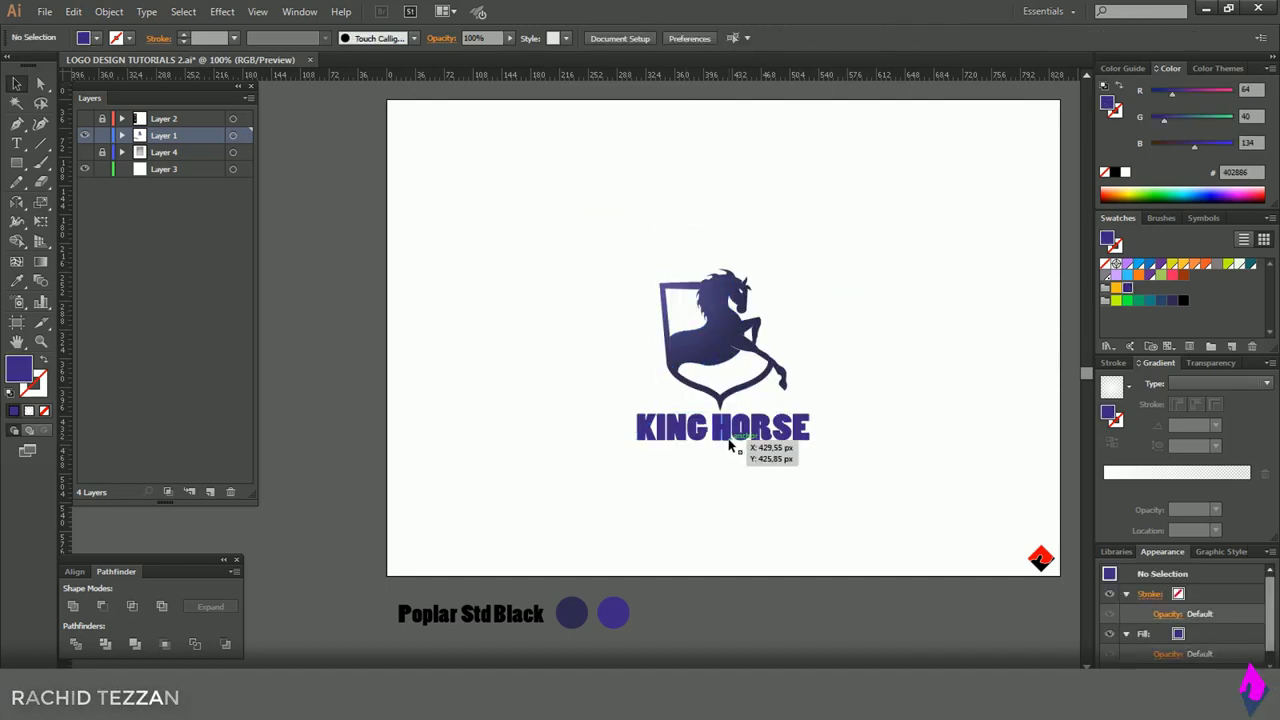
- Move the KING HORSE lettering slightly down and scale it to about 168 px wide, close to the emblem's width
{"action": "left_click_drag", "start_coordinate": [729, 442], "coordinate": [729, 448]}
{"action": "left_click_drag", "start_coordinate": [811, 420], "coordinate": [792, 422]}
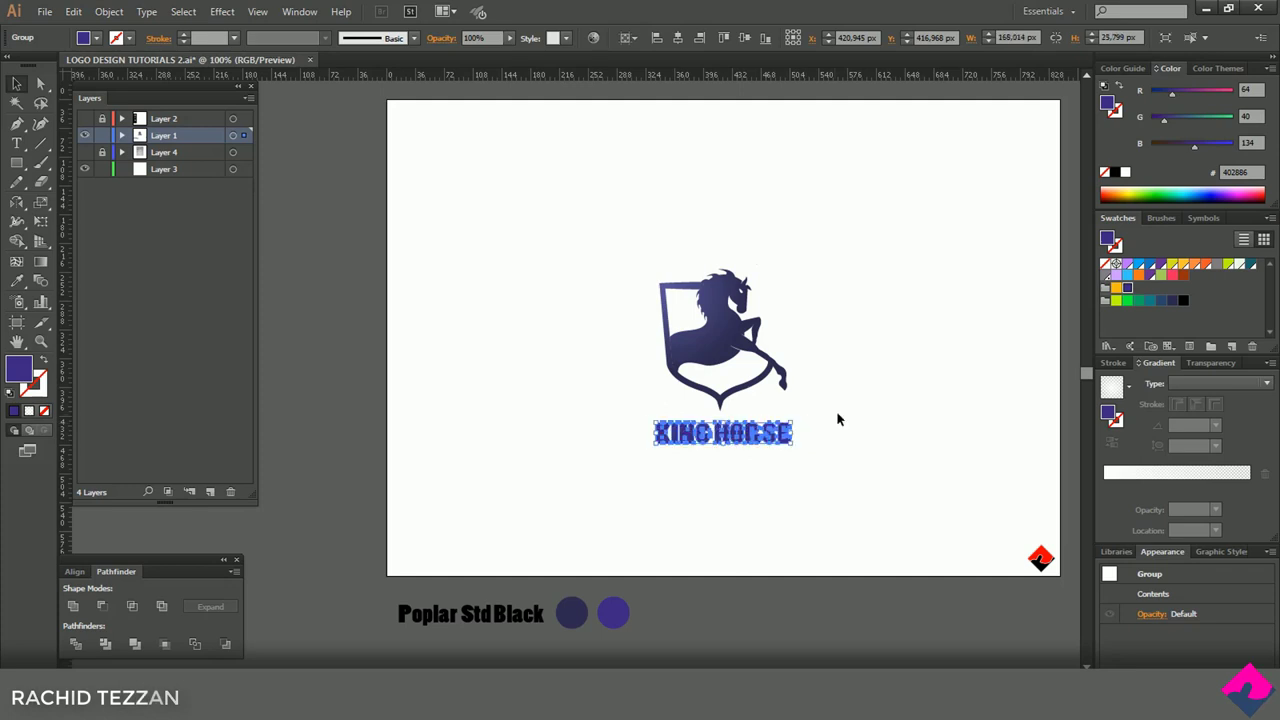
{"action": "left_click", "coordinate": [840, 419]}
- Move the emblem and the KING HORSE lettering together slightly up on the artboard
{"action": "scroll", "coordinate": [840, 417], "scroll_direction": "down", "scroll_amount": 1}
{"action": "left_click_drag", "start_coordinate": [617, 246], "coordinate": [835, 447]}
{"action": "left_click_drag", "start_coordinate": [717, 315], "coordinate": [717, 296]}
{"action": "left_click", "coordinate": [844, 398]}
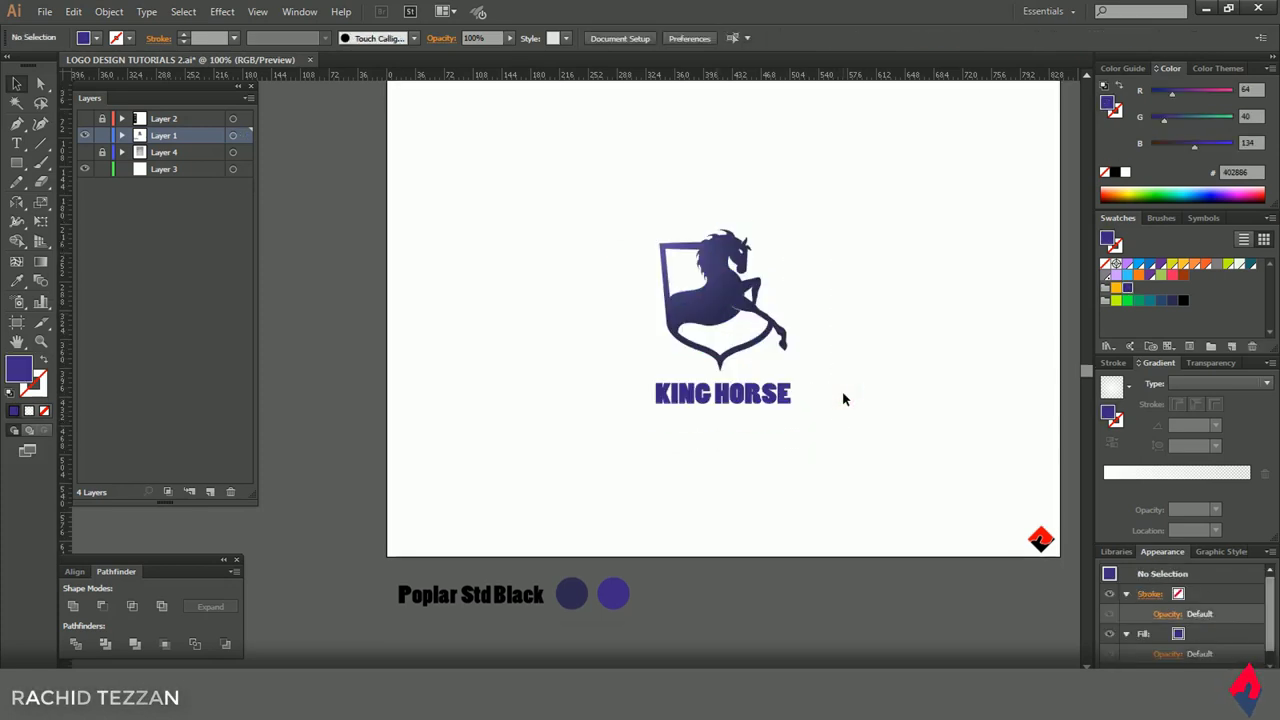
{"action": "scroll", "coordinate": [844, 399], "scroll_direction": "up", "scroll_amount": 4}
{"action": "scroll", "coordinate": [844, 400], "scroll_direction": "right", "scroll_amount": 3}
{"action": "scroll", "coordinate": [844, 400], "scroll_direction": "down", "scroll_amount": 2}
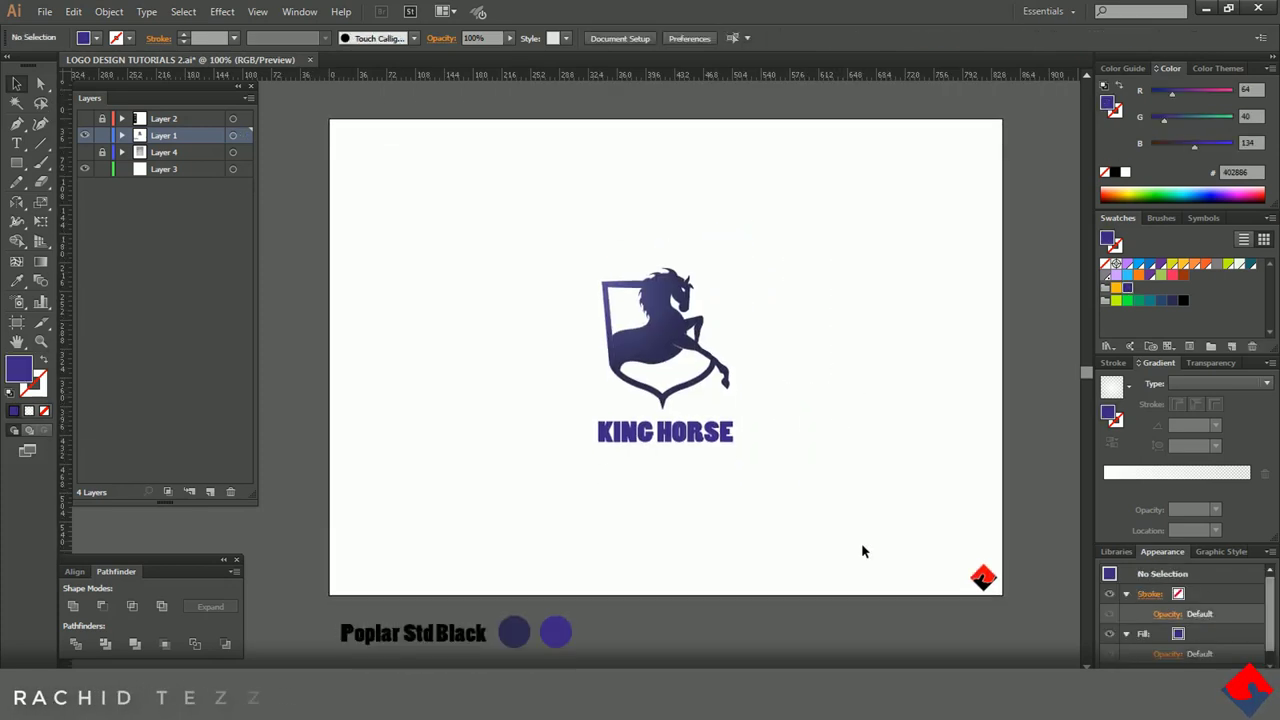